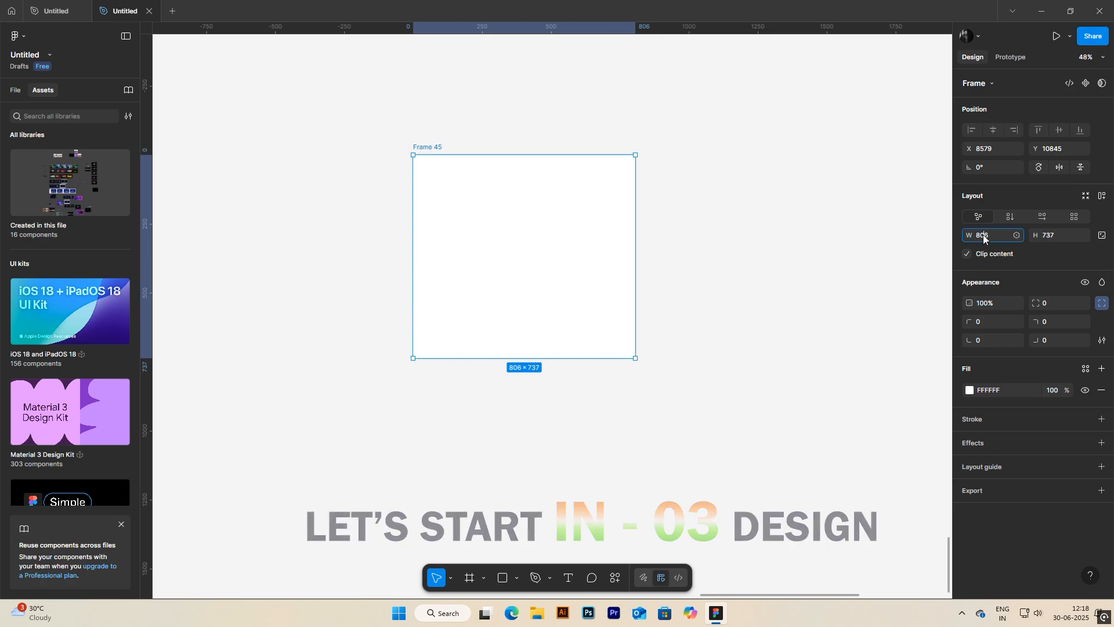
# Step: Resize the frame to 300 × 300
pyautogui.write('300')
pyautogui.press('Return')
pyautogui.click(1052, 236)
pyautogui.write('300')
pyautogui.press('Return')
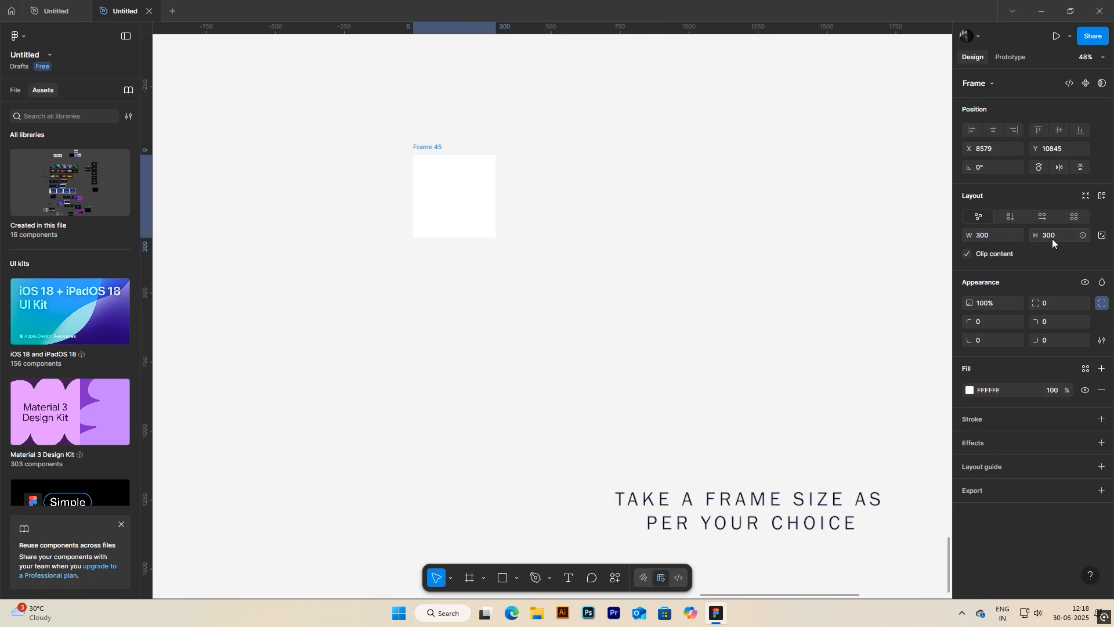
pyautogui.hotkey('shift', '2')
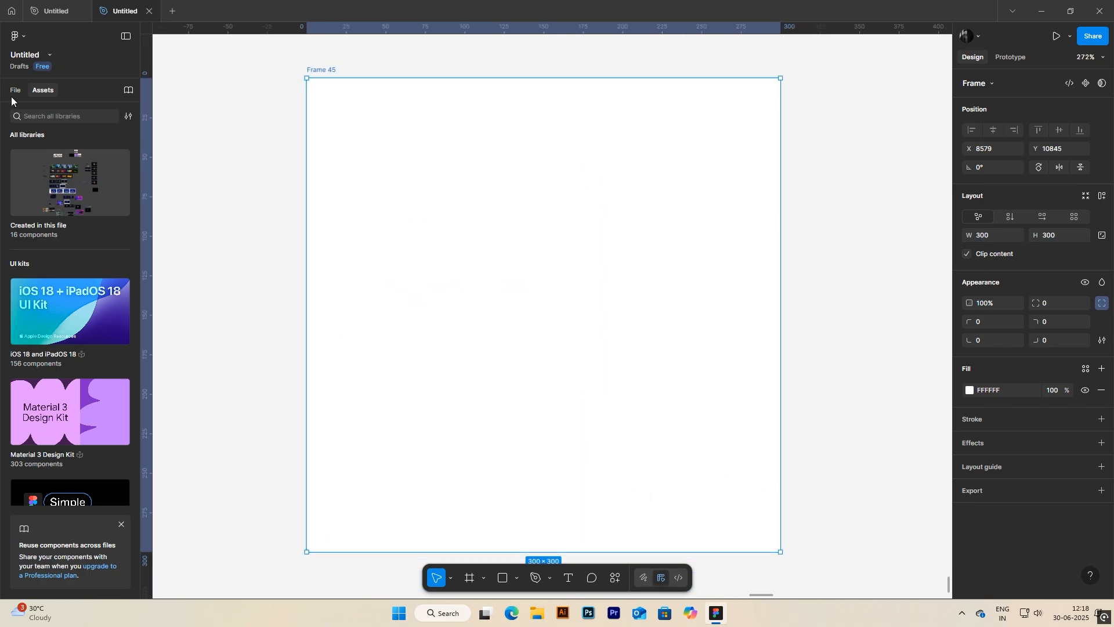
# Step: Draw an ellipse in the frame, size it to 300 × 300 and position it to fill the frame exactly
pyautogui.hotkey('alt', '1')
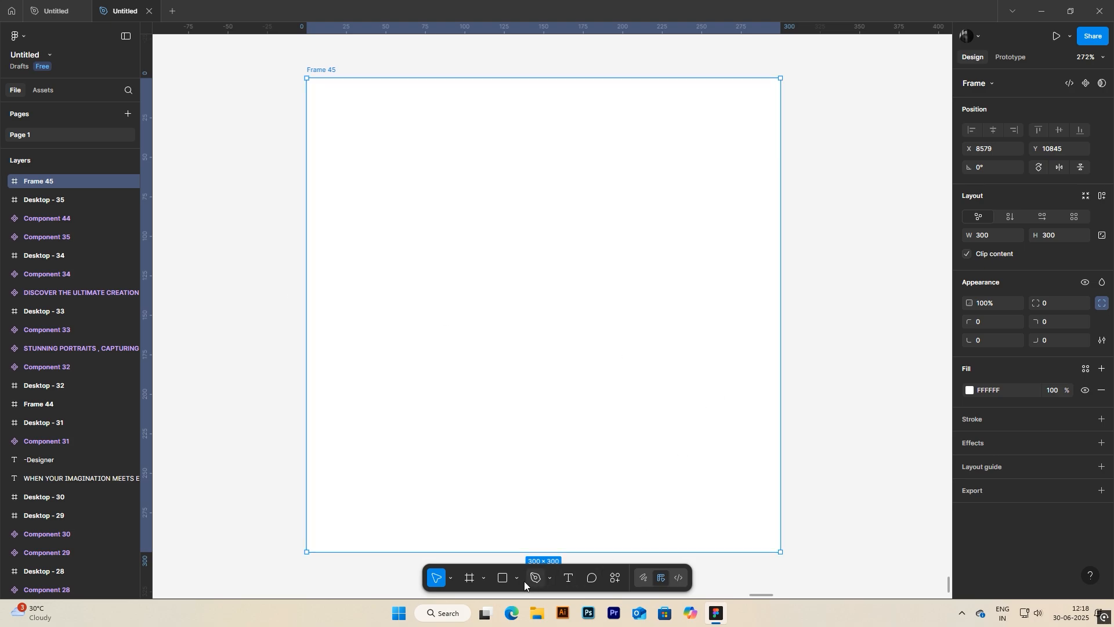
pyautogui.click(513, 579)
pyautogui.click(511, 511)
pyautogui.moveTo(407, 143); pyautogui.dragTo(672, 431)
pyautogui.write('300')
pyautogui.press('Tab')
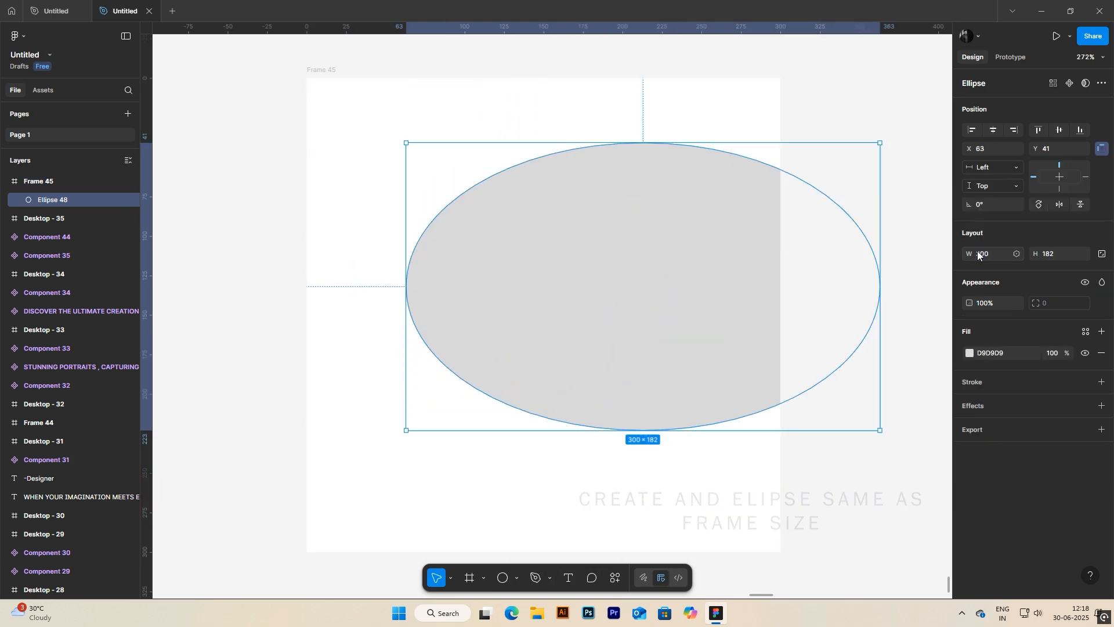
pyautogui.press('Return')
pyautogui.moveTo(683, 277); pyautogui.dragTo(582, 211)
# Step: Duplicate the circle exactly over the original at X 0, Y 0 and use the copy as a mask
pyautogui.rightClick(591, 217)
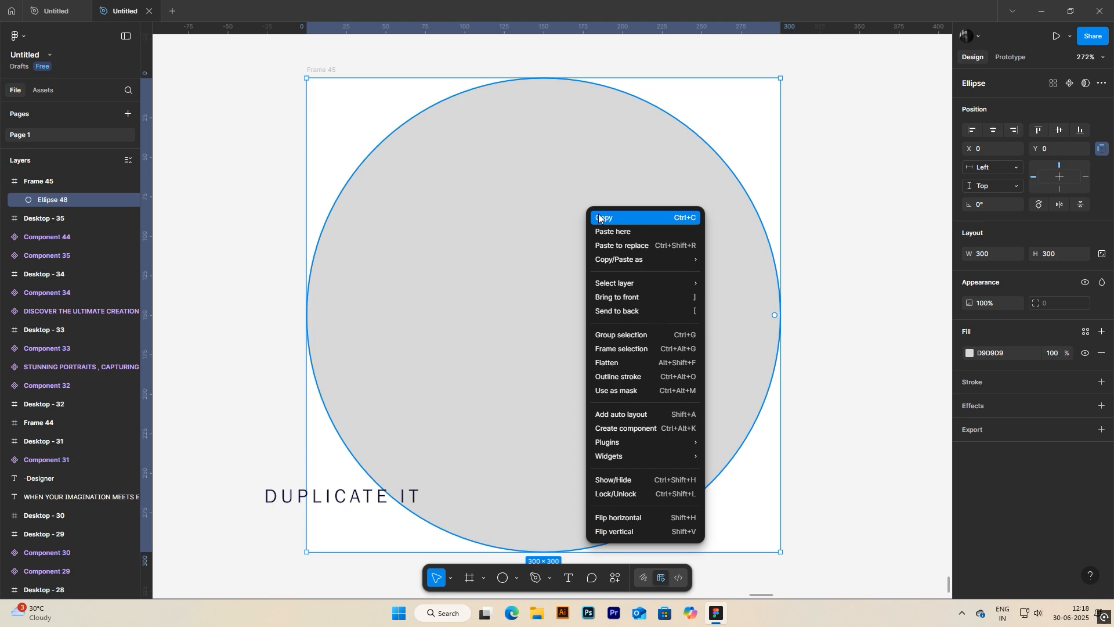
pyautogui.rightClick(502, 216)
pyautogui.click(509, 230)
pyautogui.moveTo(616, 323); pyautogui.dragTo(433, 192)
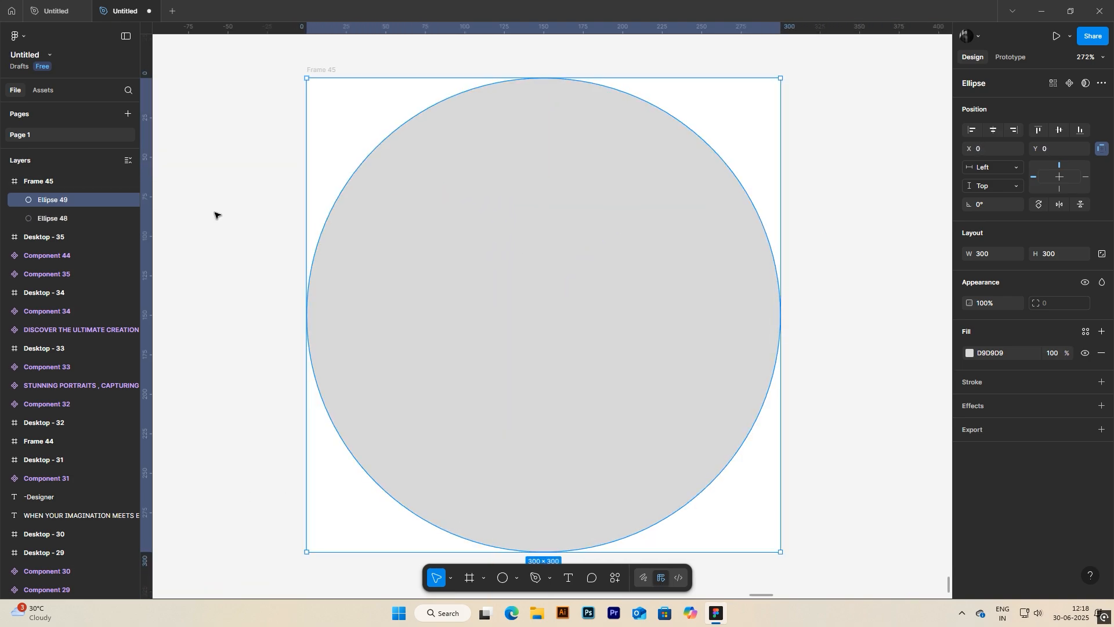
pyautogui.rightClick(462, 301)
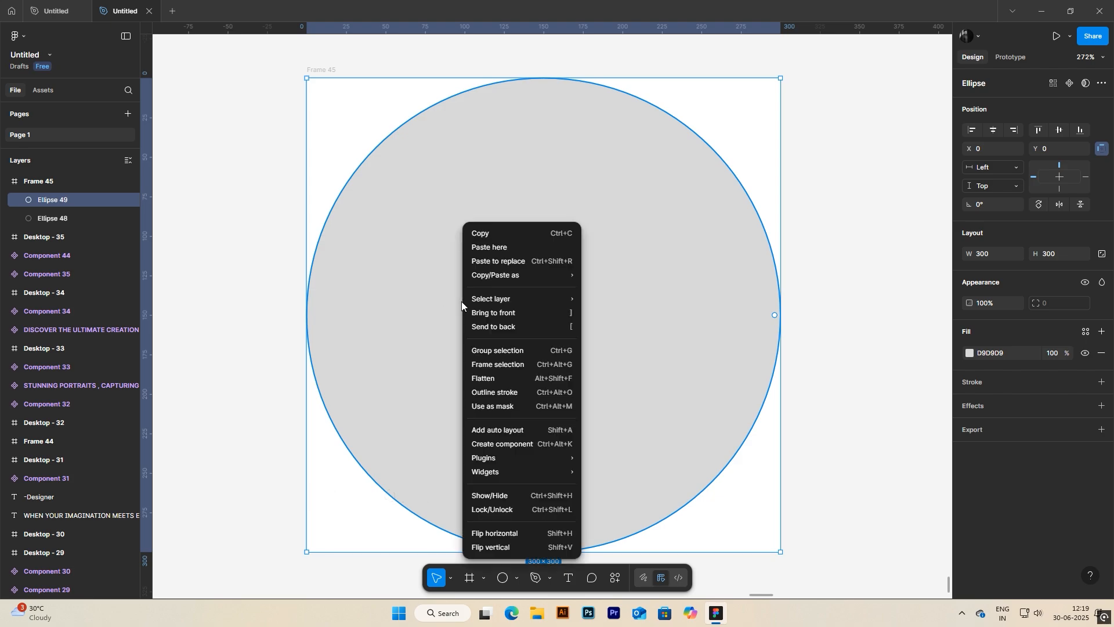
pyautogui.click(524, 405)
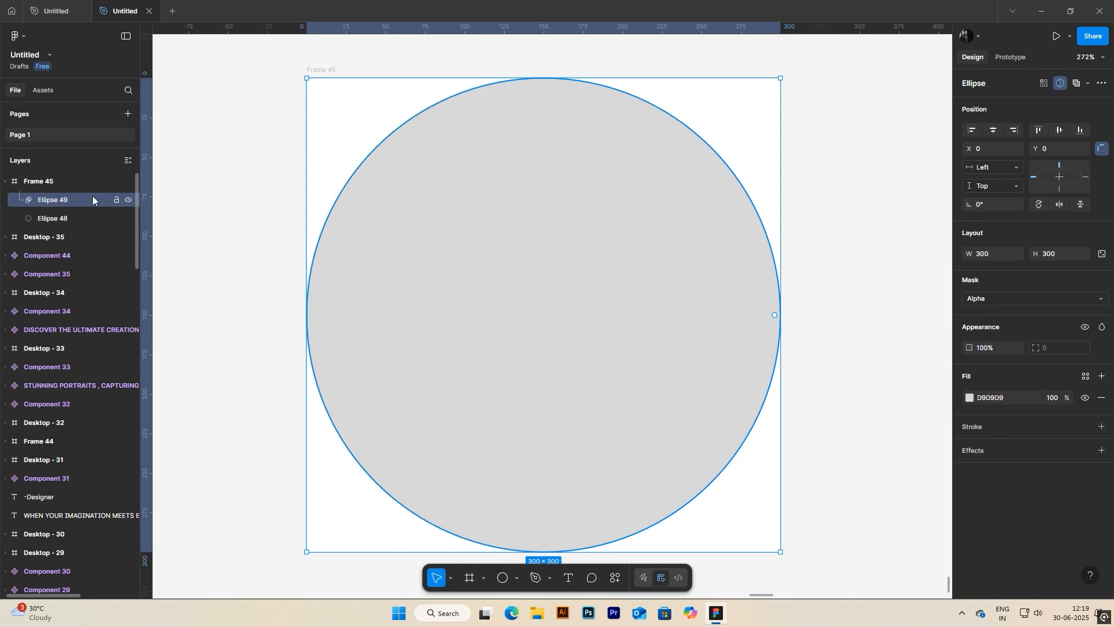
# Step: Draw a smaller ellipse about 97 × 101 and place it over the masked circle's upper-right edge, at about X 198, Y -7
pyautogui.click(503, 577)
pyautogui.moveTo(474, 231); pyautogui.dragTo(627, 391)
pyautogui.moveTo(582, 326); pyautogui.dragTo(739, 143)
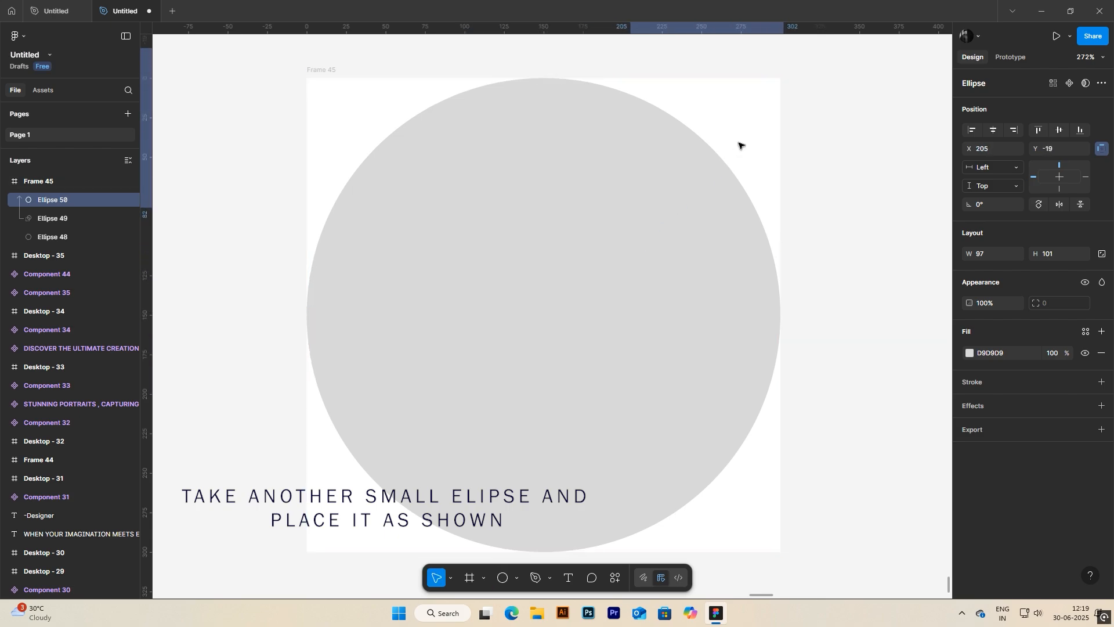
pyautogui.click(43, 183)
pyautogui.click(46, 198)
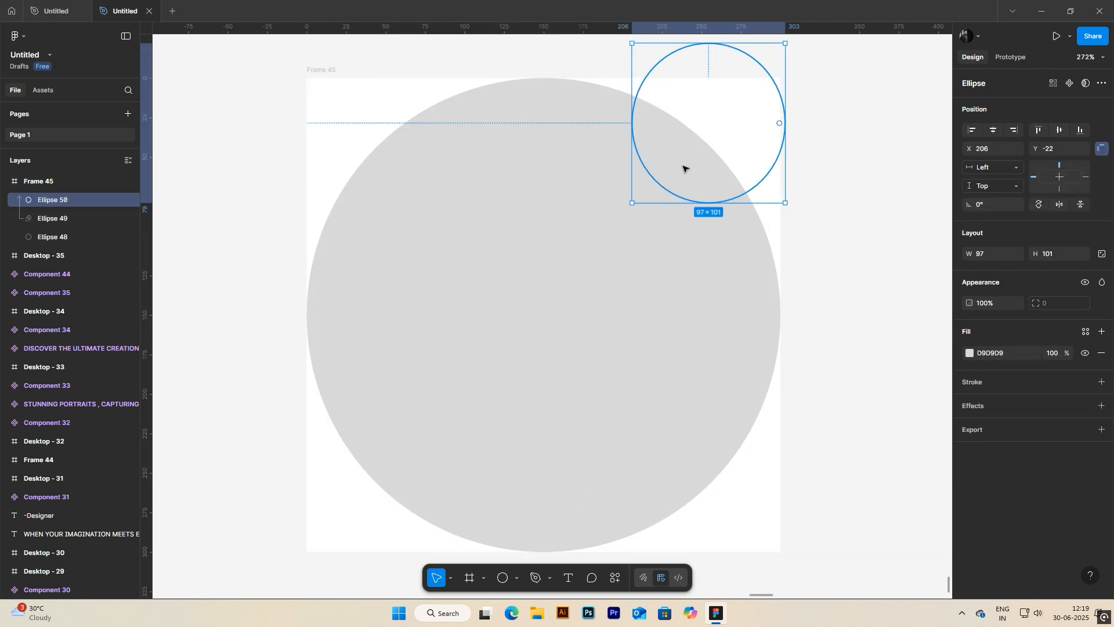
pyautogui.moveTo(736, 155); pyautogui.dragTo(726, 180)
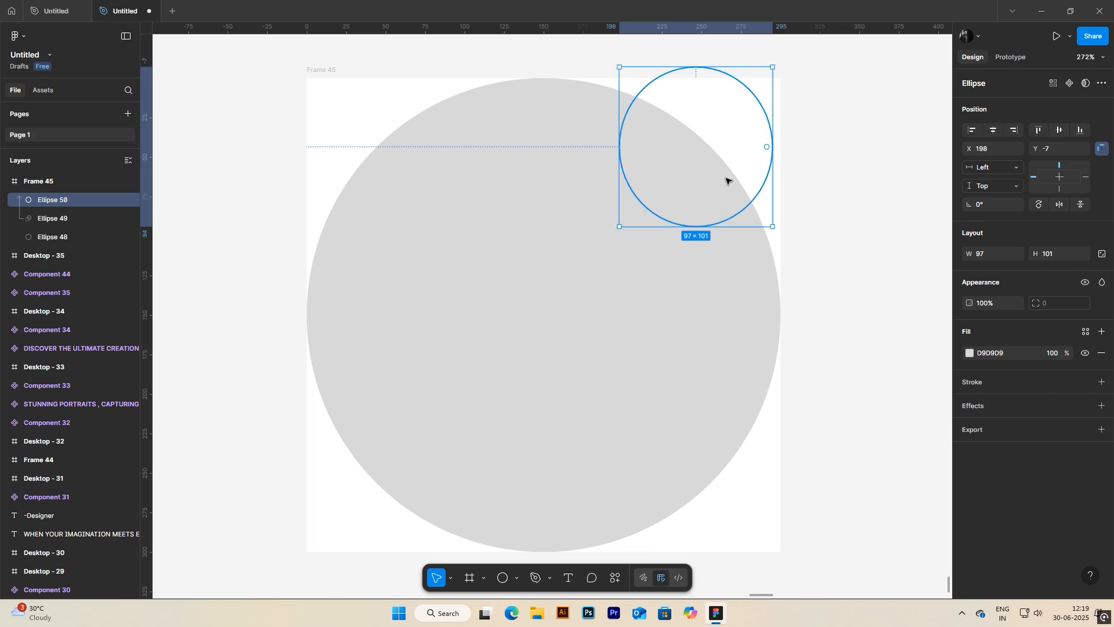
# Step: Fill the small ellipse with a saturated blue from the page colours and enlarge it to about 132 × 137
pyautogui.click(969, 354)
pyautogui.click(899, 546)
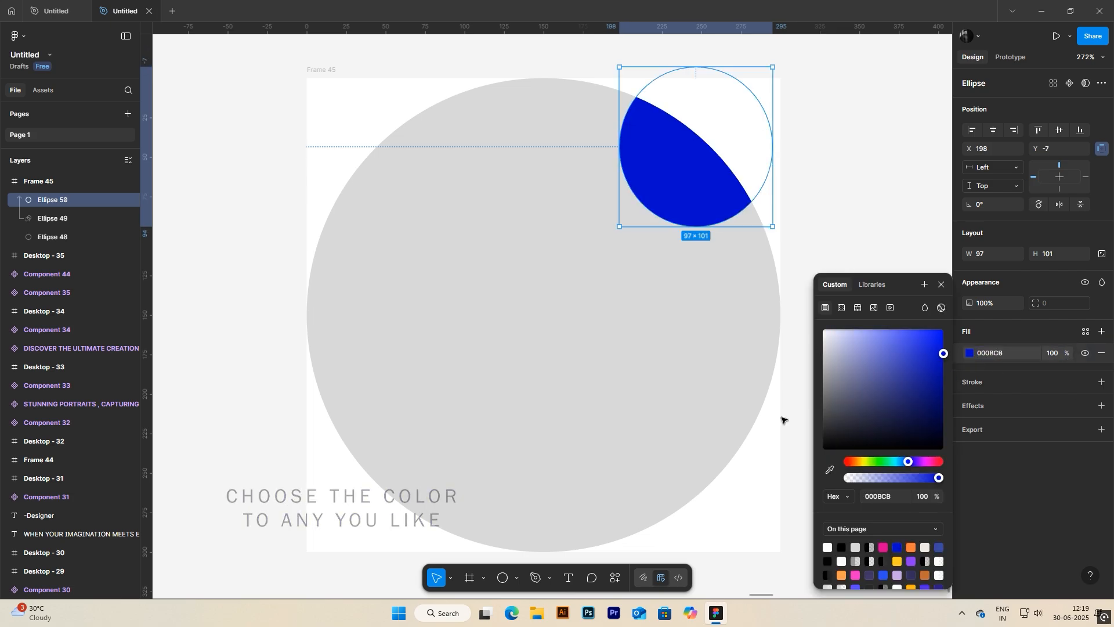
pyautogui.moveTo(679, 175); pyautogui.dragTo(668, 193)
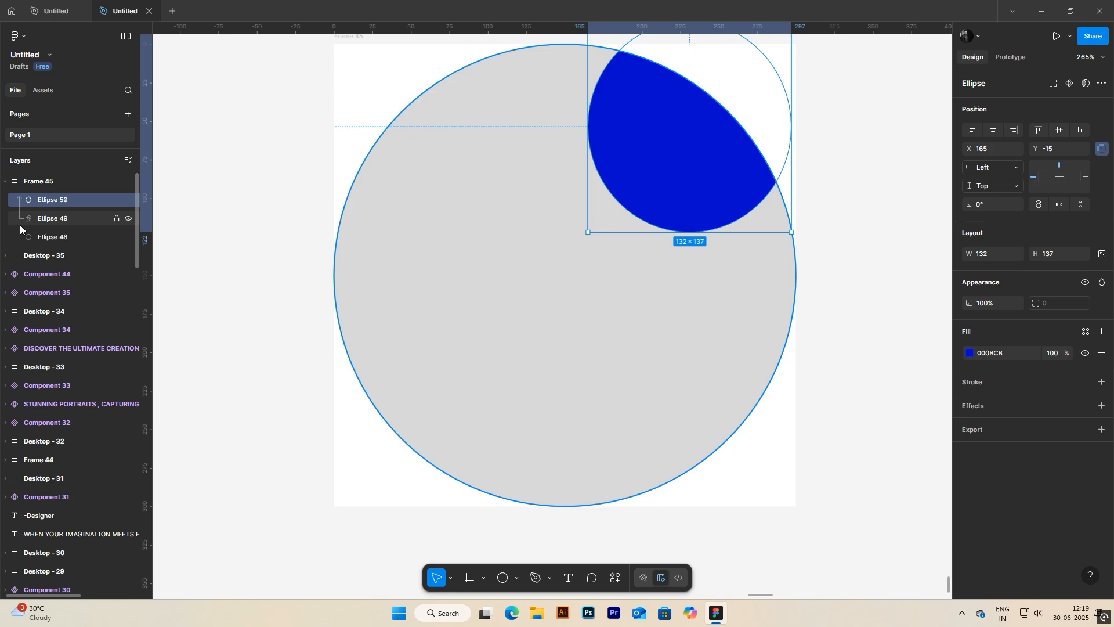
# Step: Move the blue ellipse's layer out of the frame and resize the ellipse to about 149 × 143
pyautogui.moveTo(39, 181); pyautogui.dragTo(40, 174)
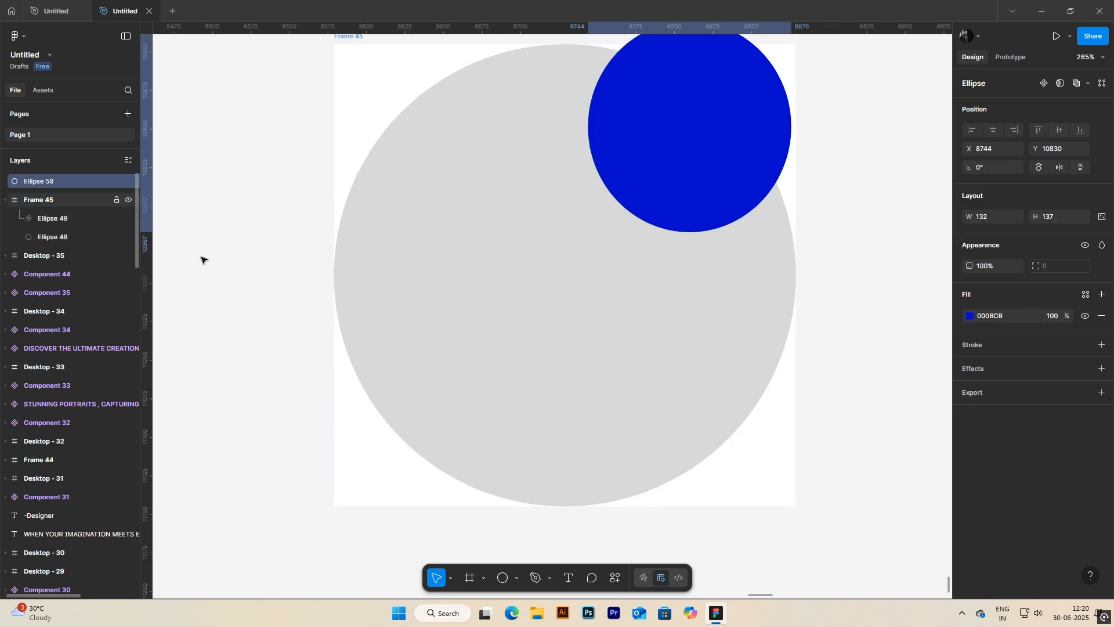
pyautogui.moveTo(326, 259); pyautogui.dragTo(326, 307)
pyautogui.moveTo(791, 69); pyautogui.dragTo(818, 59)
pyautogui.moveTo(726, 130); pyautogui.dragTo(748, 119)
pyautogui.moveTo(776, 220); pyautogui.dragTo(779, 231)
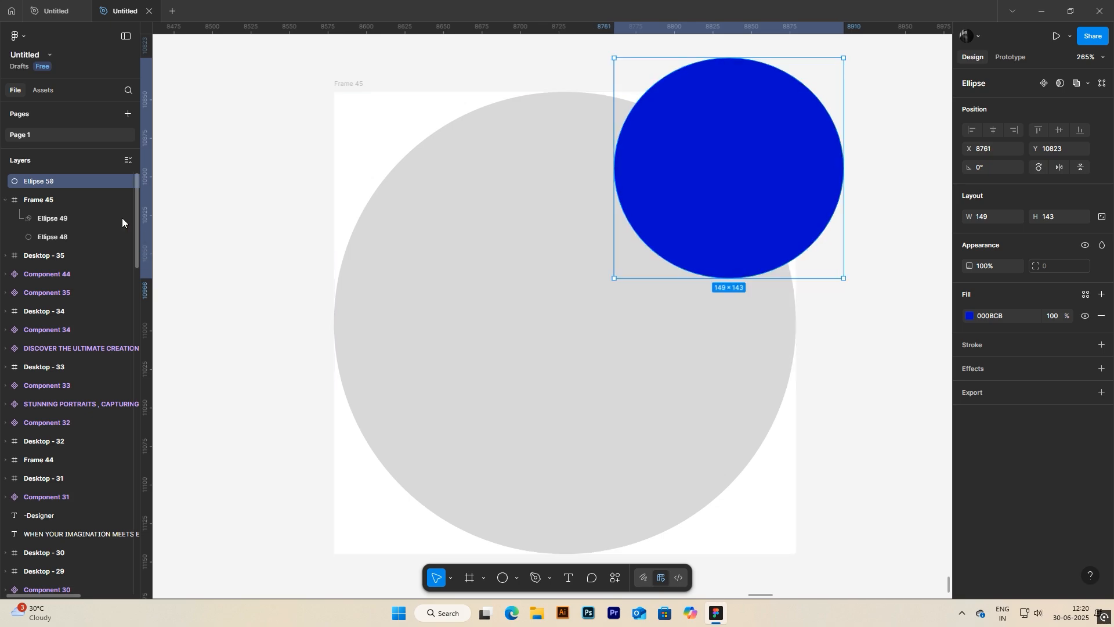
# Step: Return the blue ellipse's layer to the frame above the mask and position it at about X 170, Y -10
pyautogui.moveTo(56, 218); pyautogui.dragTo(51, 218)
pyautogui.moveTo(709, 189); pyautogui.dragTo(691, 208)
pyautogui.scroll(-1, 649, 386)
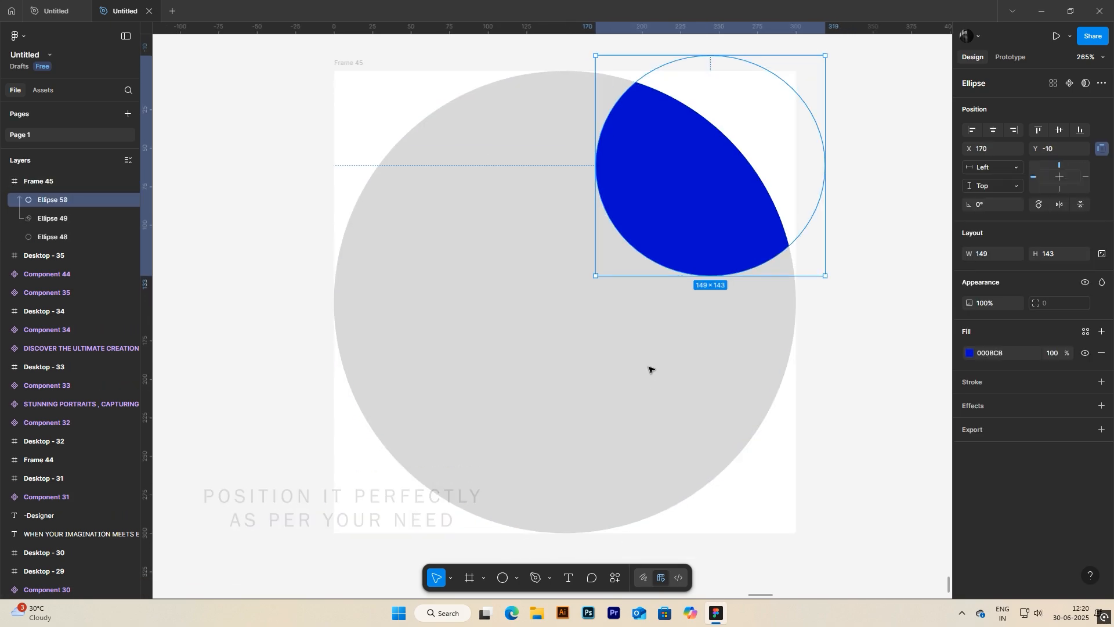
# Step: Toggle the bottom circle's visibility off and on, and remove the frame's white fill
pyautogui.click(64, 238)
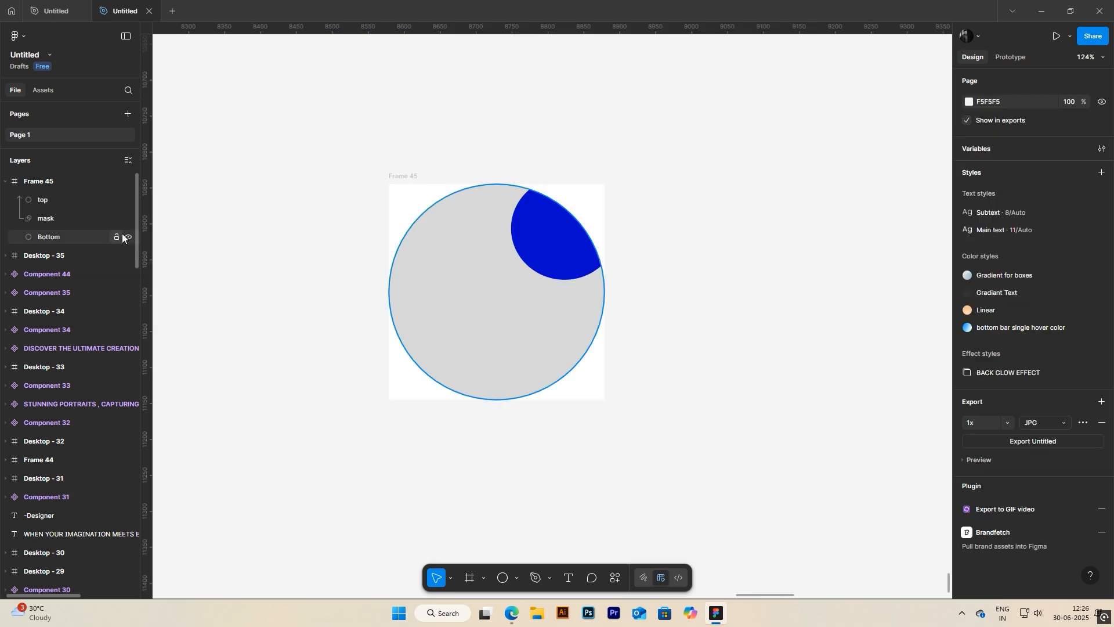
pyautogui.click(129, 237)
pyautogui.click(128, 236)
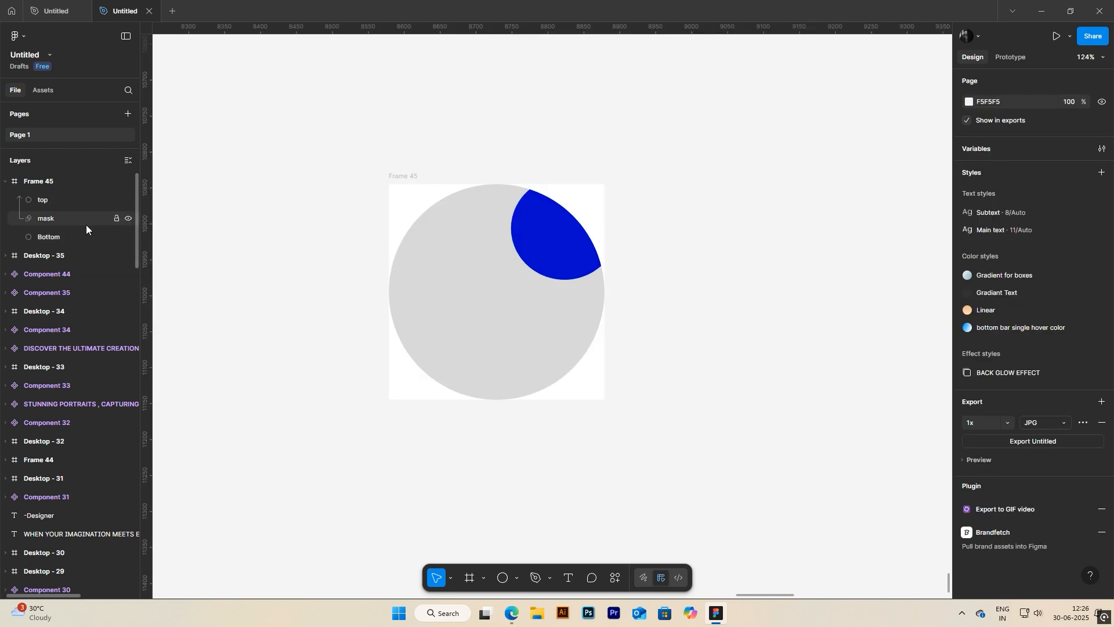
pyautogui.click(60, 234)
pyautogui.click(462, 185)
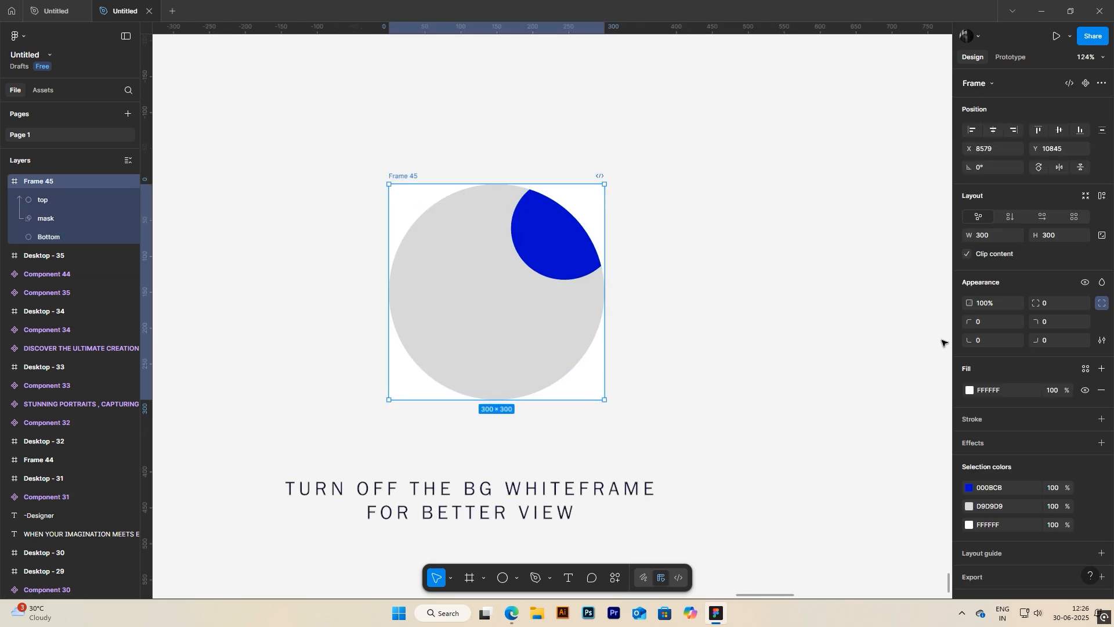
pyautogui.click(1102, 390)
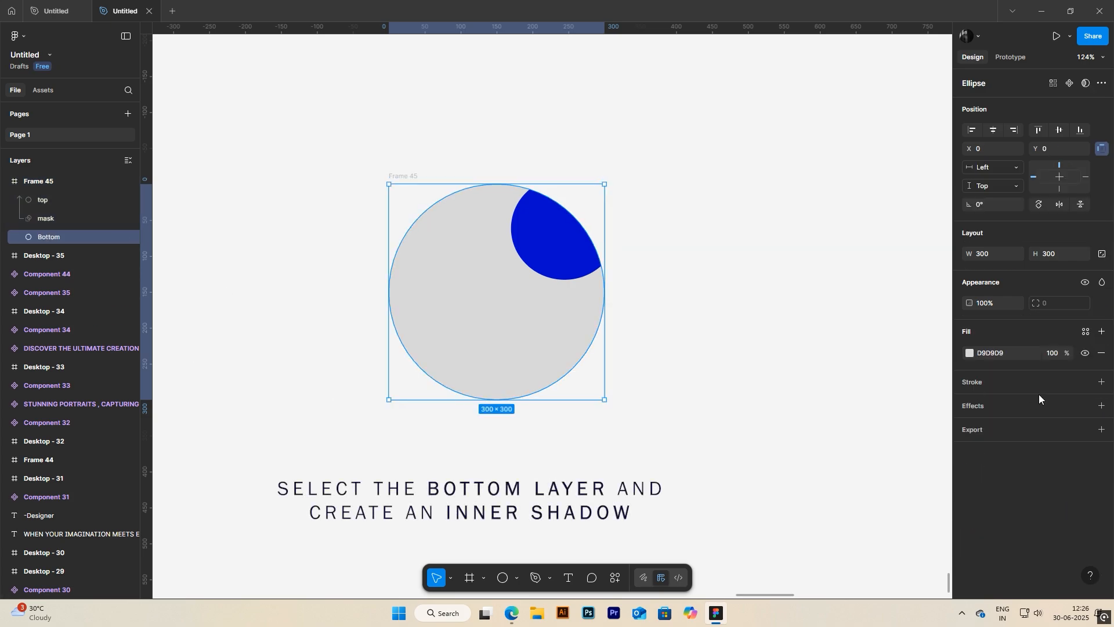
# Step: Add an inner shadow to the Bottom circle and set its fill opacity to 1%
pyautogui.click(1102, 405)
pyautogui.click(852, 429)
pyautogui.click(851, 415)
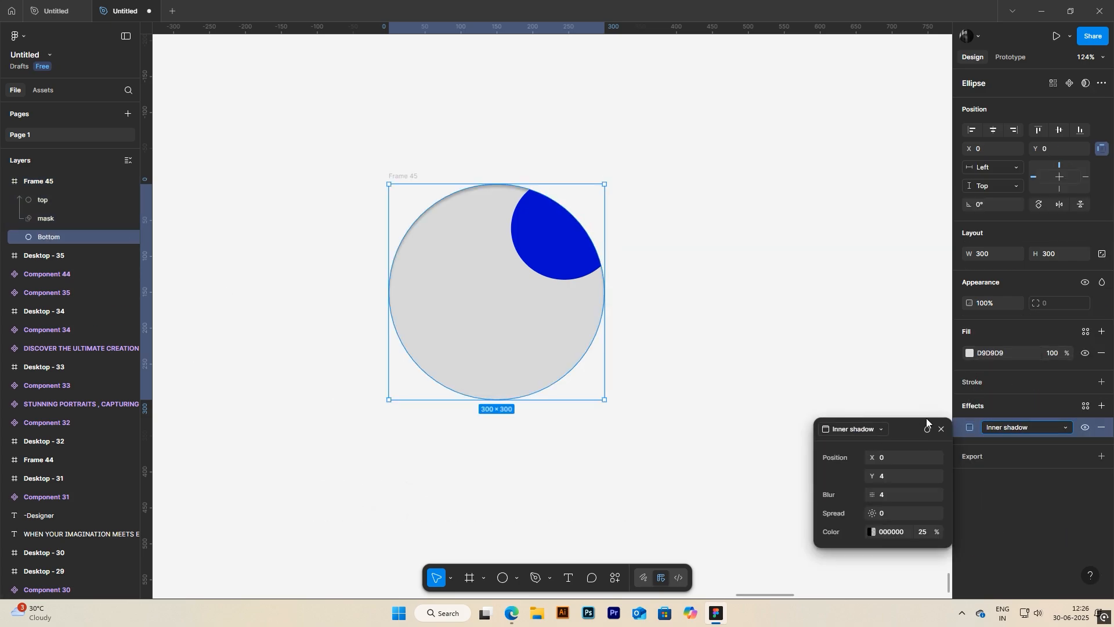
pyautogui.click(1046, 354)
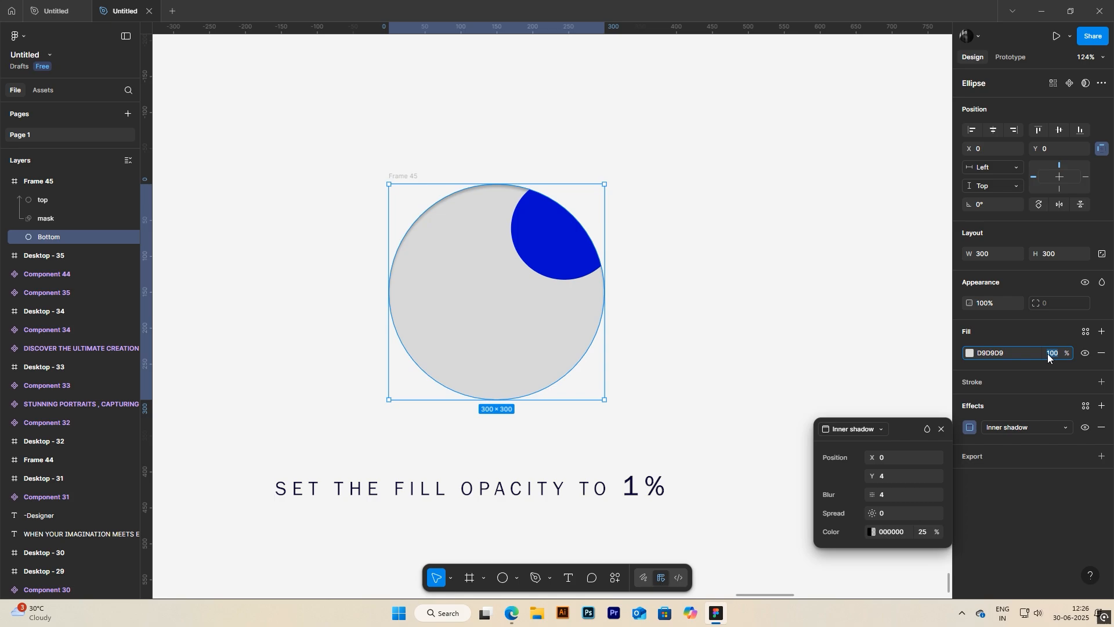
pyautogui.write('1')
pyautogui.press('Return')
# Step: Set the inner shadow's Y offset to 0 and blur to 50, with its colour sampled from the blue ellipse
pyautogui.write('0')
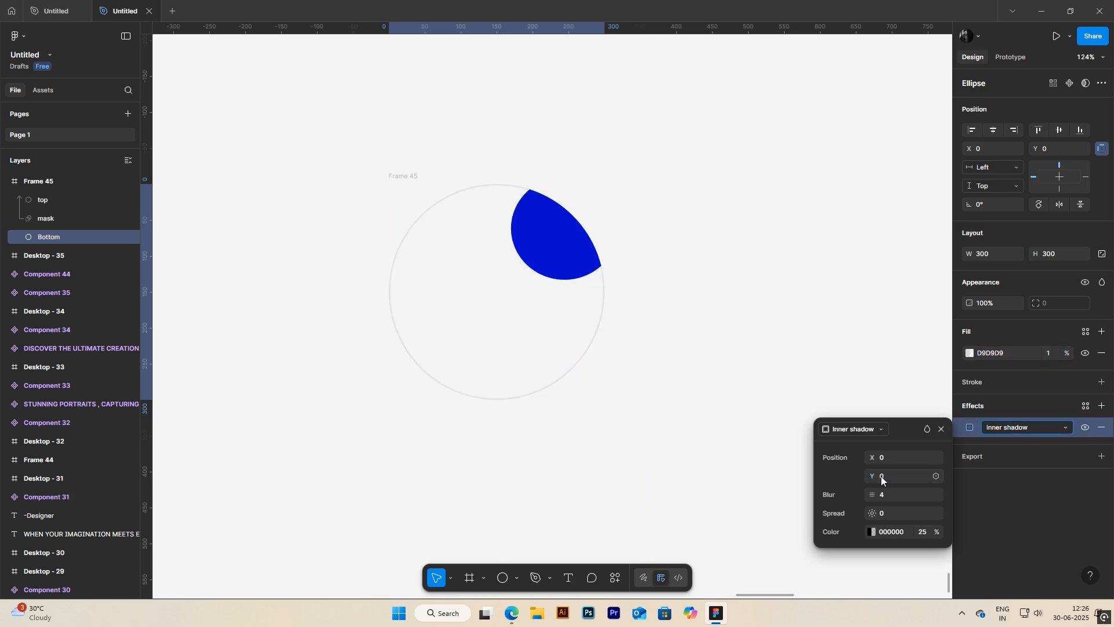
pyautogui.click(876, 495)
pyautogui.click(873, 533)
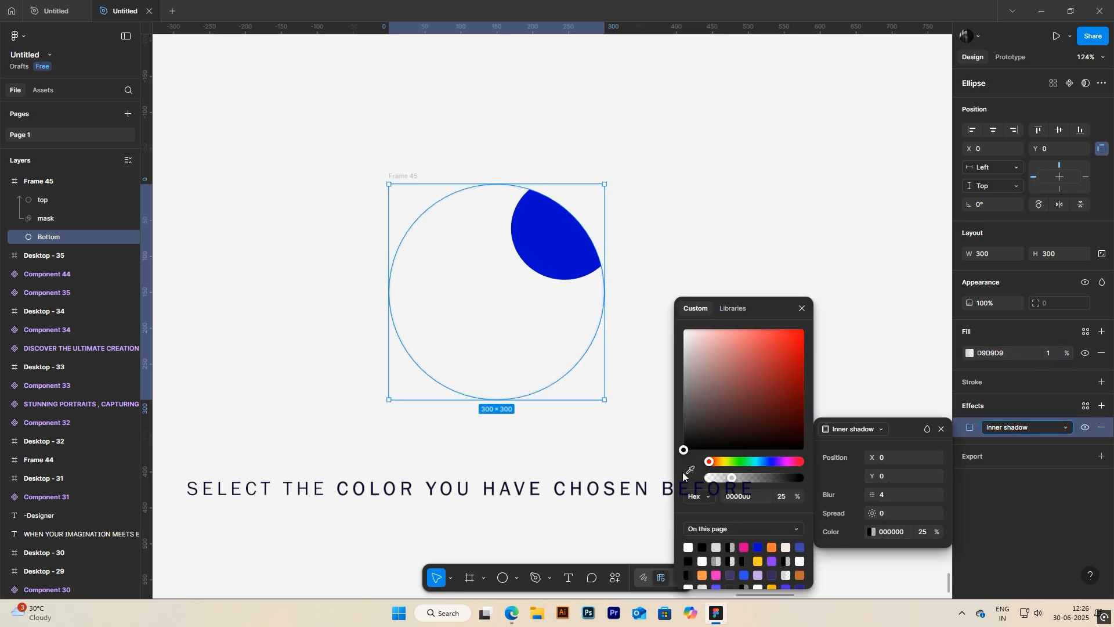
pyautogui.click(689, 466)
pyautogui.click(579, 261)
pyautogui.click(802, 312)
pyautogui.moveTo(872, 494); pyautogui.dragTo(916, 495)
pyautogui.click(897, 503)
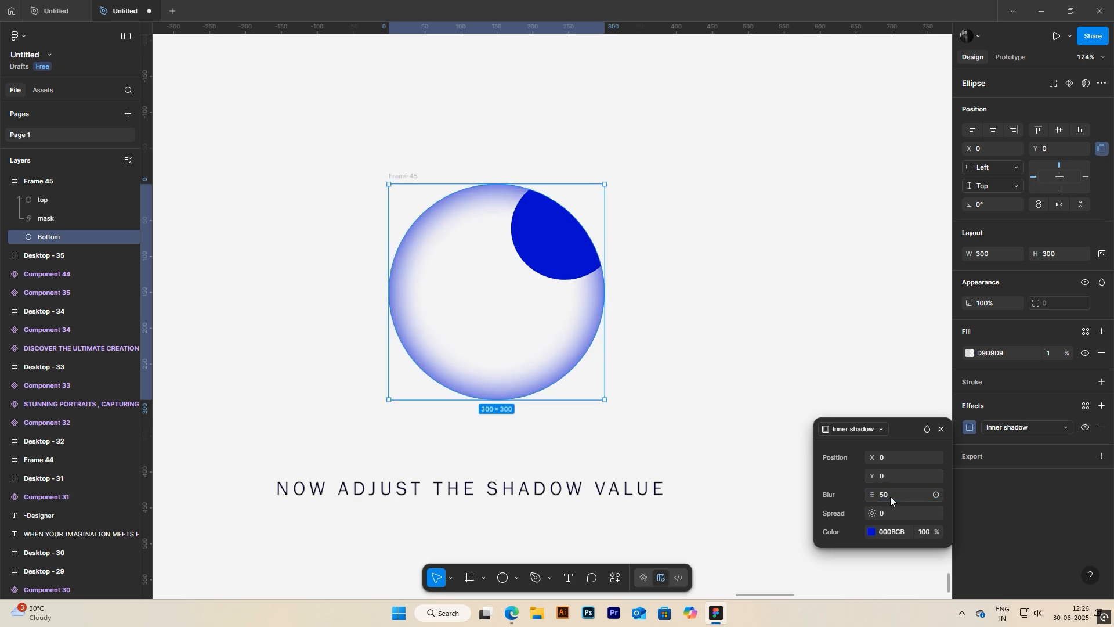
pyautogui.click(941, 429)
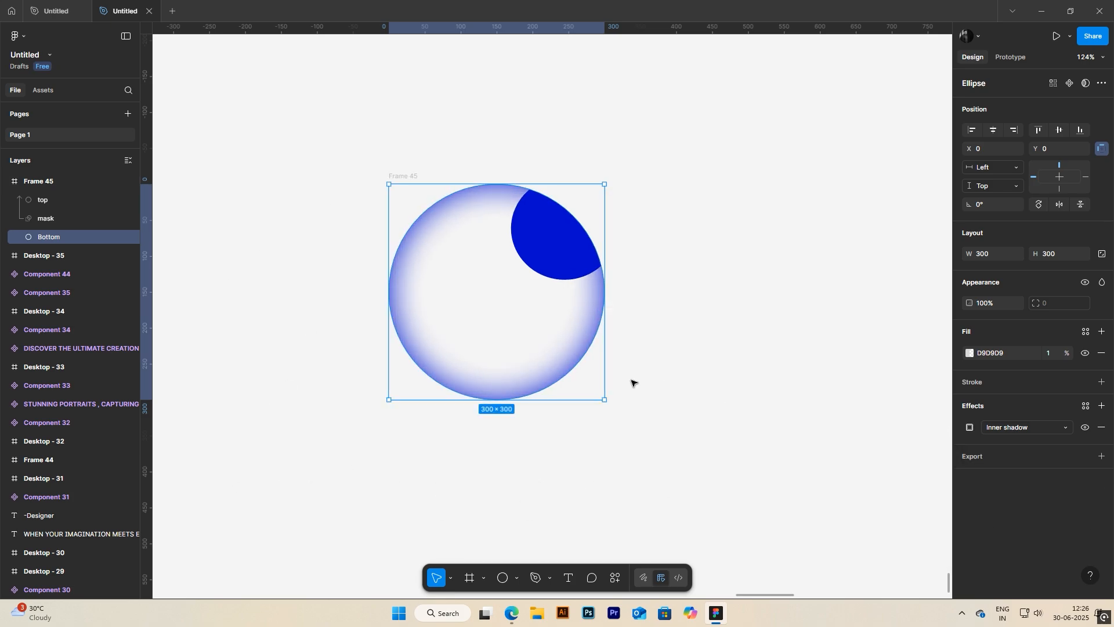
# Step: Add a drop shadow to the Bottom circle with a Y offset of 0 and a blur of 50
pyautogui.click(1102, 406)
pyautogui.click(847, 430)
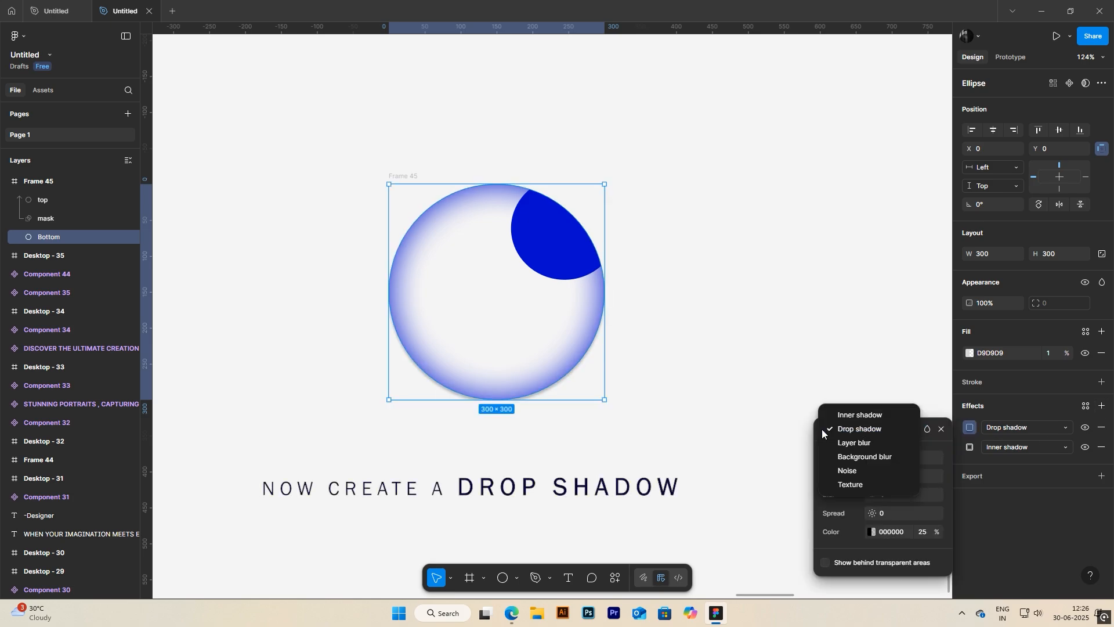
pyautogui.click(821, 429)
pyautogui.click(882, 476)
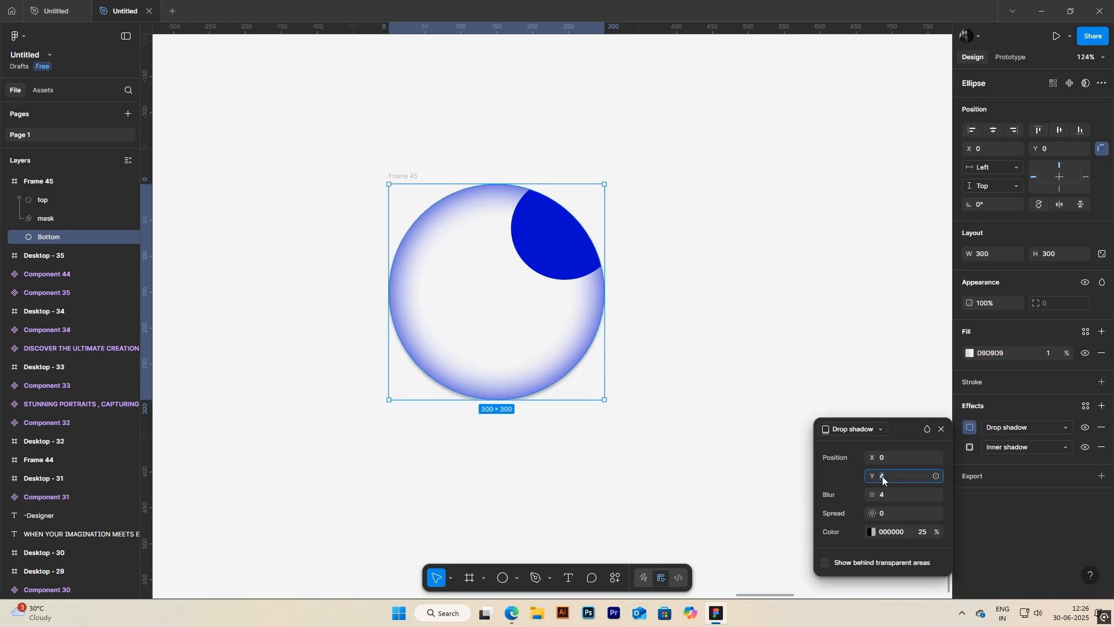
pyautogui.write('0')
pyautogui.press('Return')
pyautogui.moveTo(876, 494); pyautogui.dragTo(123, 490)
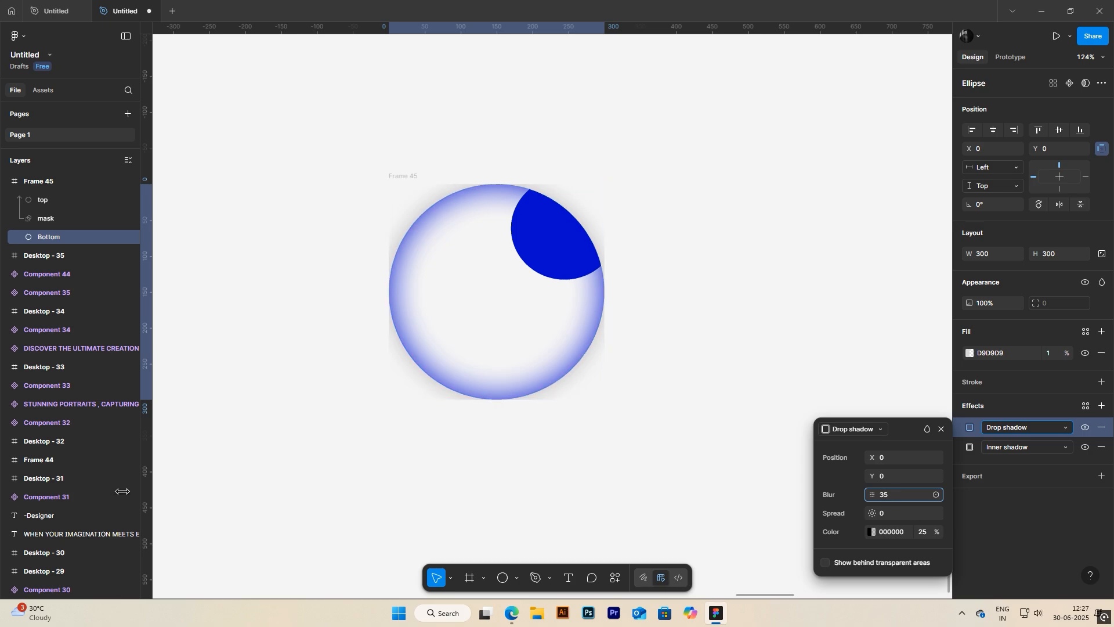
pyautogui.click(890, 494)
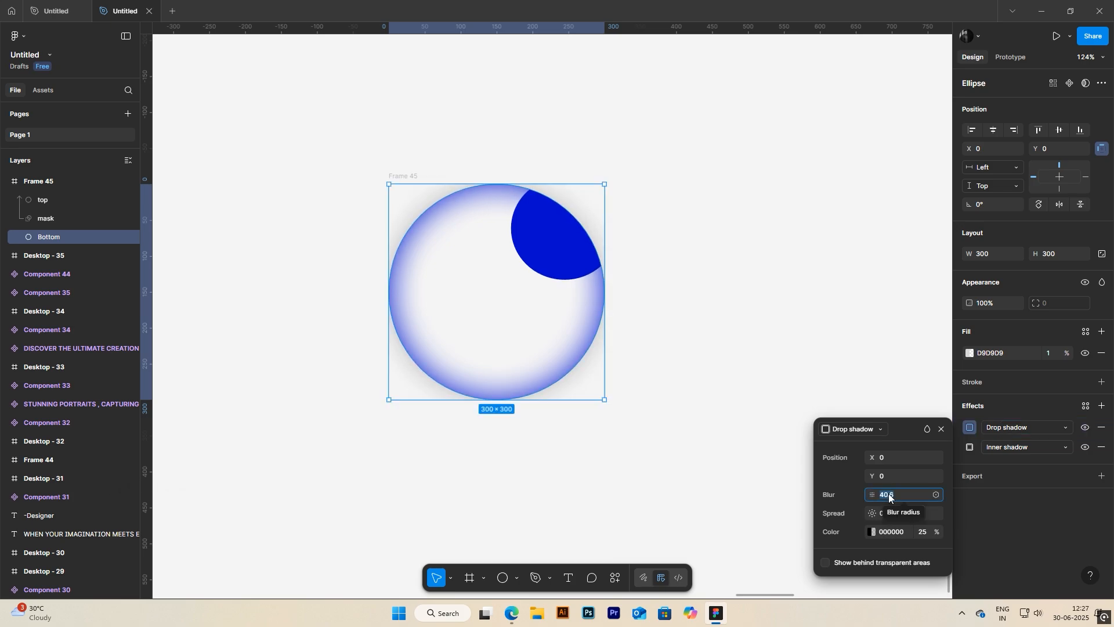
pyautogui.write('50')
pyautogui.press('Return')
# Step: Set the drop shadow's colour to the blue sampled from the top ellipse
pyautogui.click(871, 531)
pyautogui.click(691, 470)
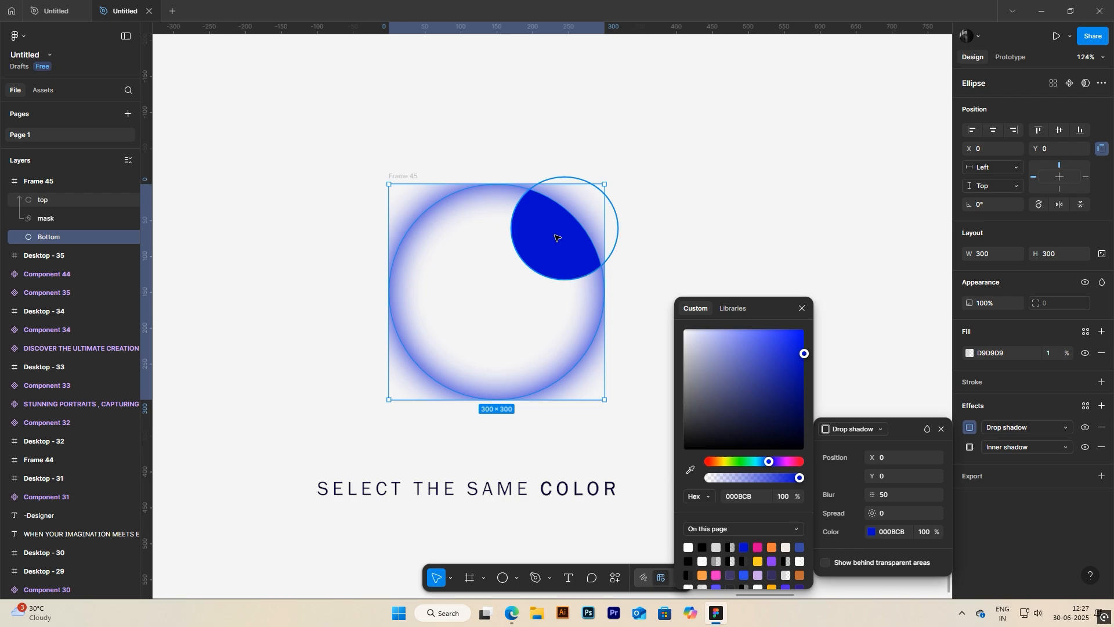
pyautogui.click(562, 226)
pyautogui.click(756, 328)
pyautogui.click(756, 329)
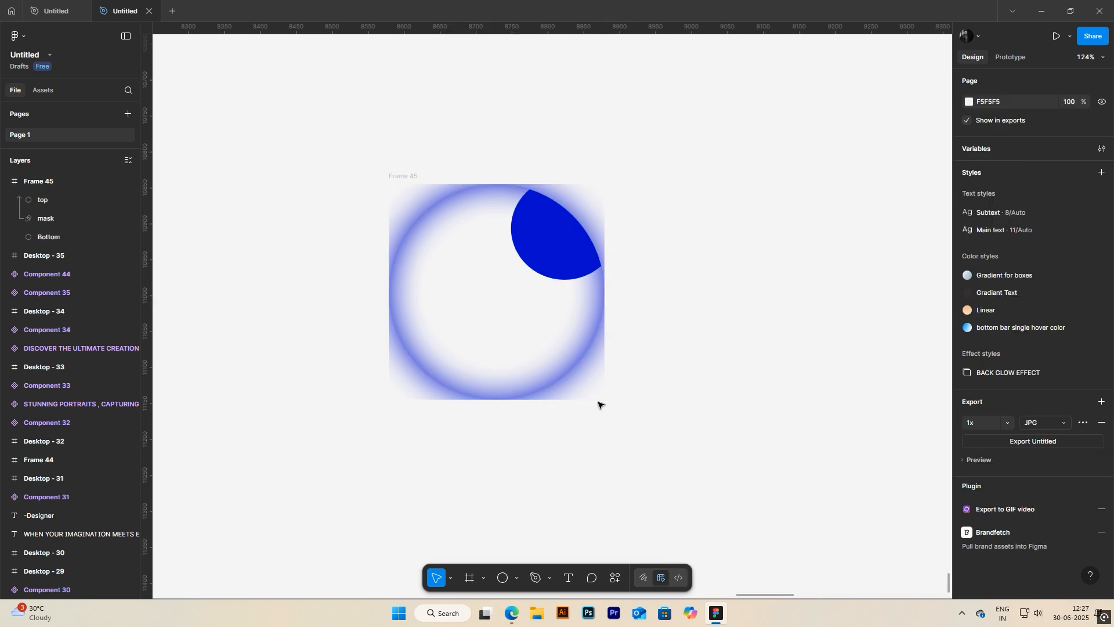
# Step: Turn off content clipping for the 300 × 300 frame
pyautogui.click(405, 178)
pyautogui.click(967, 254)
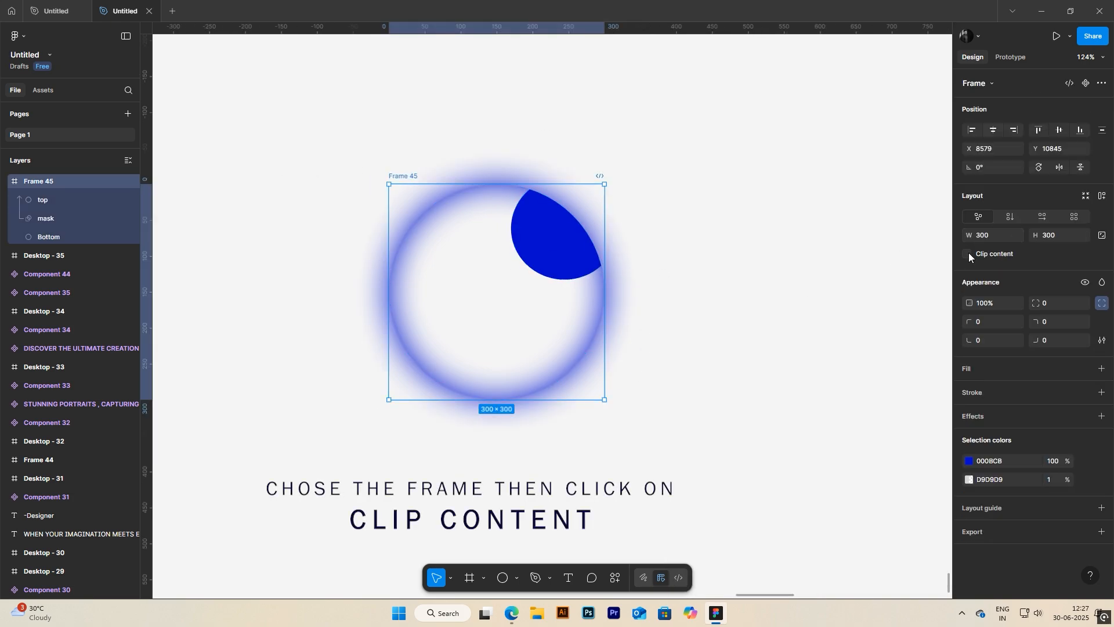
pyautogui.click(561, 495)
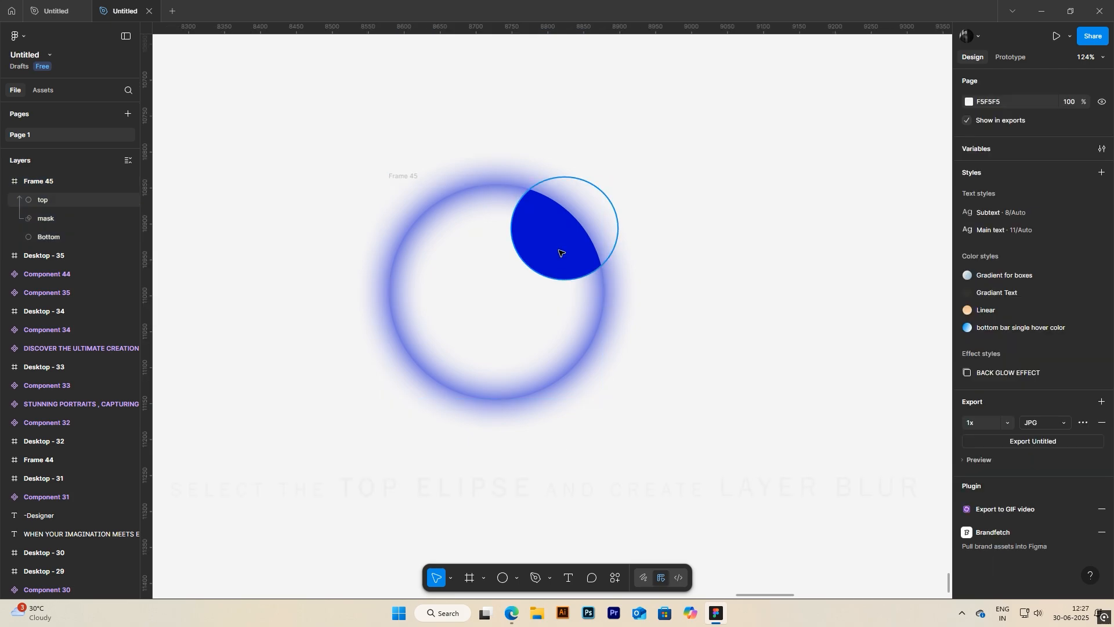
# Step: Add a uniform layer blur of 60 to the top ellipse of the blue orb
pyautogui.click(49, 200)
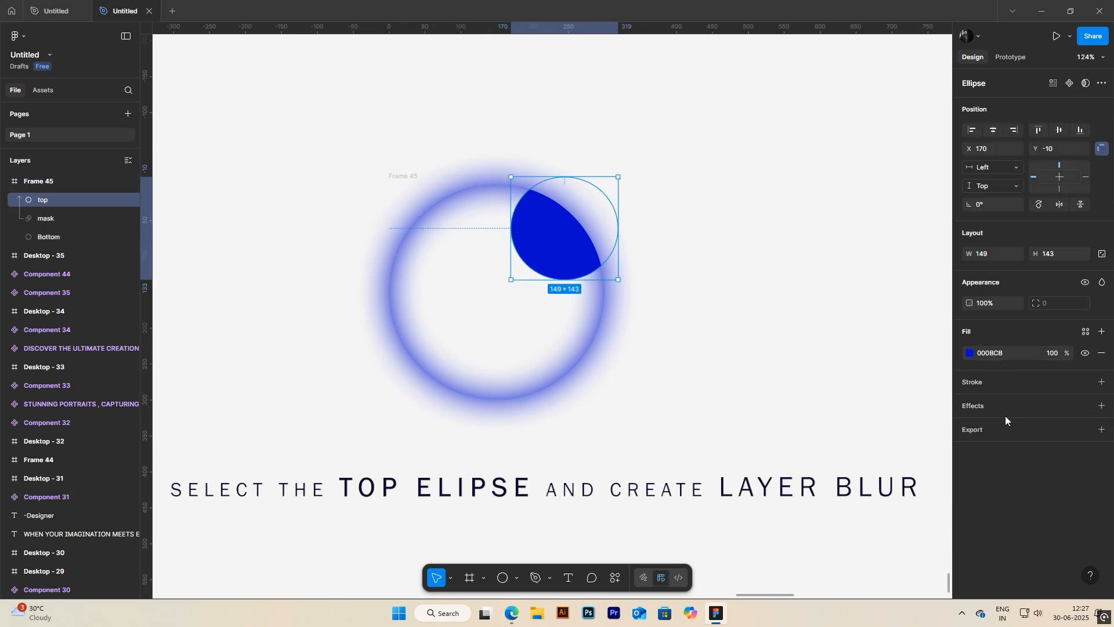
pyautogui.click(1060, 407)
pyautogui.click(859, 431)
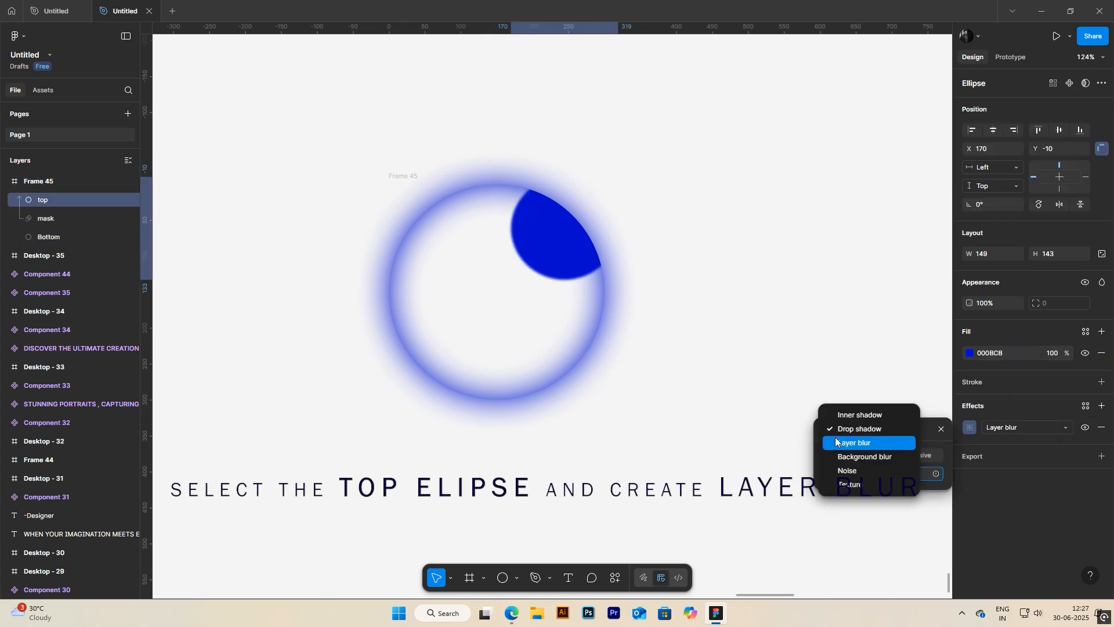
pyautogui.click(858, 442)
pyautogui.moveTo(872, 474); pyautogui.dragTo(379, 451)
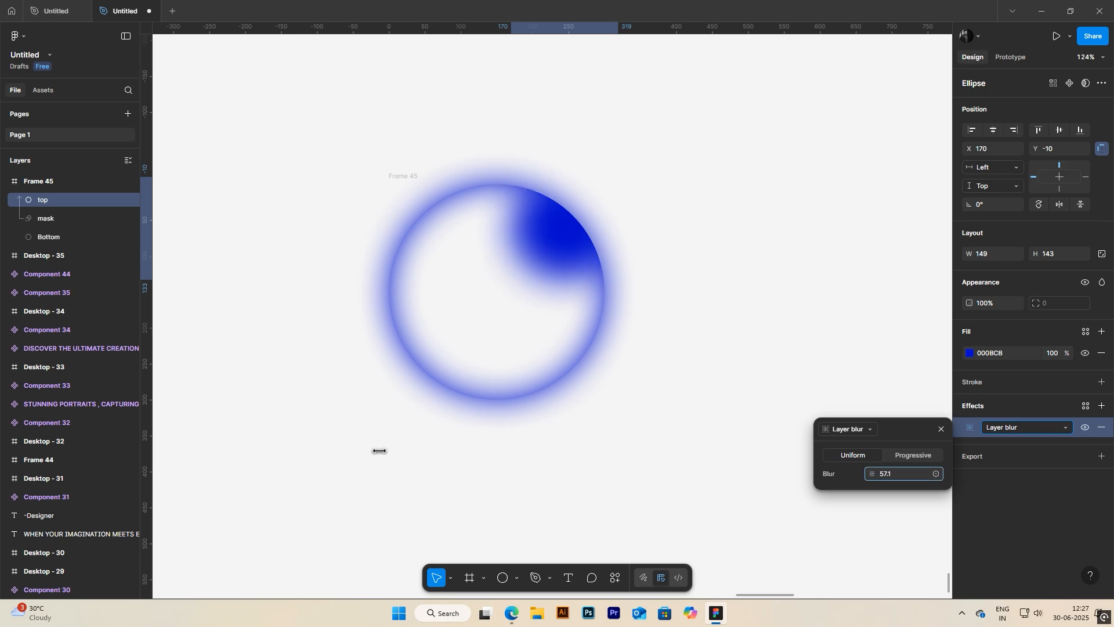
pyautogui.click(887, 474)
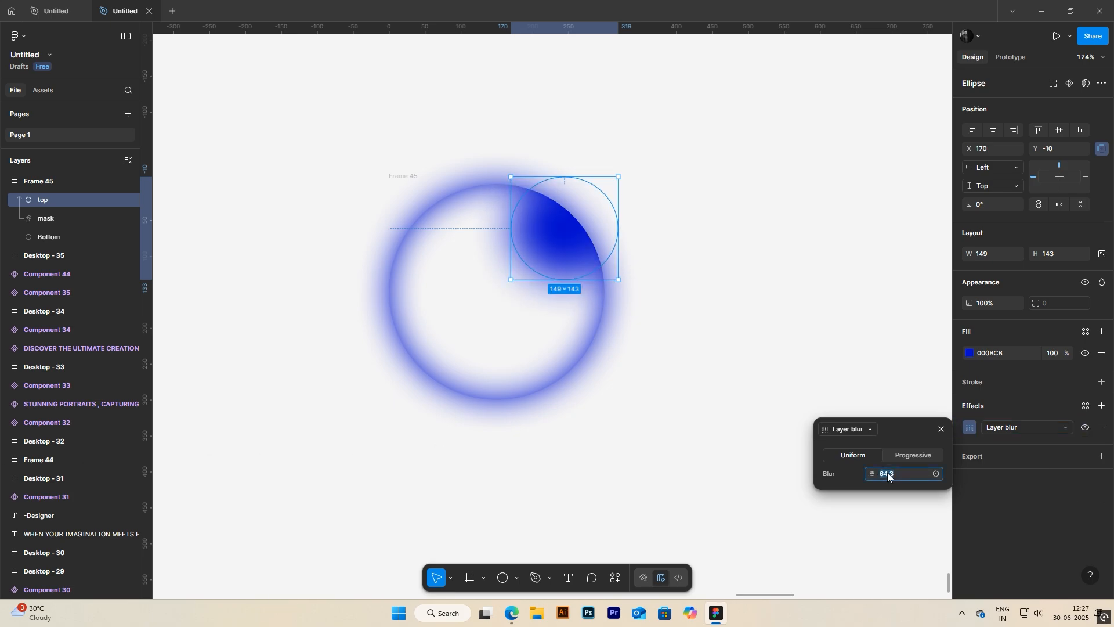
pyautogui.write('60')
pyautogui.press('Return')
pyautogui.click(941, 429)
pyautogui.click(602, 494)
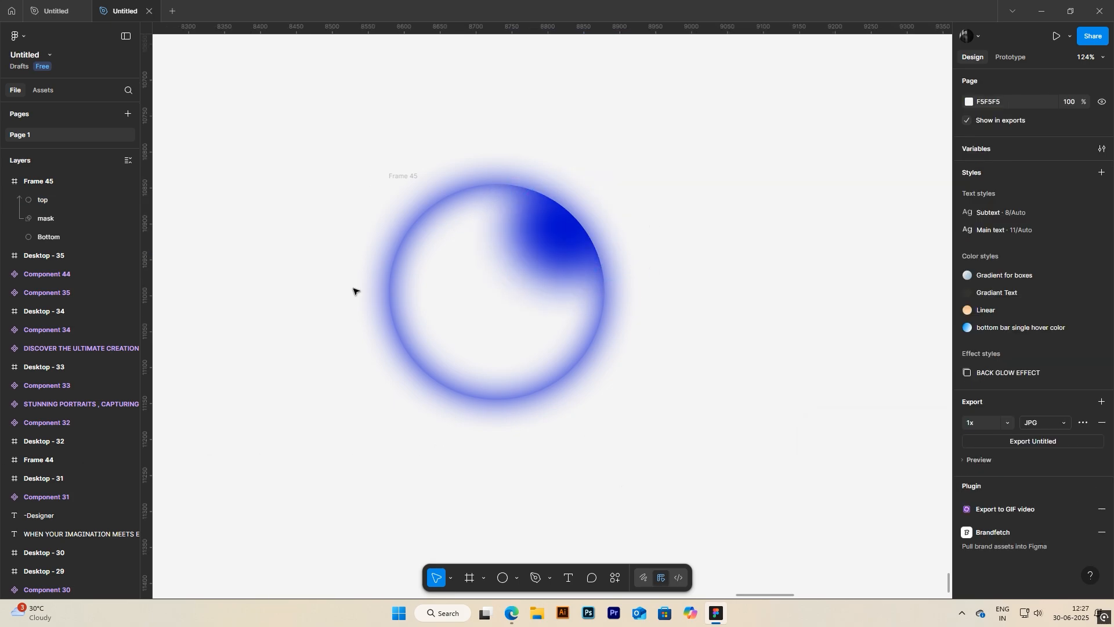
# Step: Duplicate the blue orb's frame to its right, level with the original, at about X 8958, Y 10845
pyautogui.scroll(-1, 648, 394)
pyautogui.moveTo(646, 395); pyautogui.dragTo(474, 413)
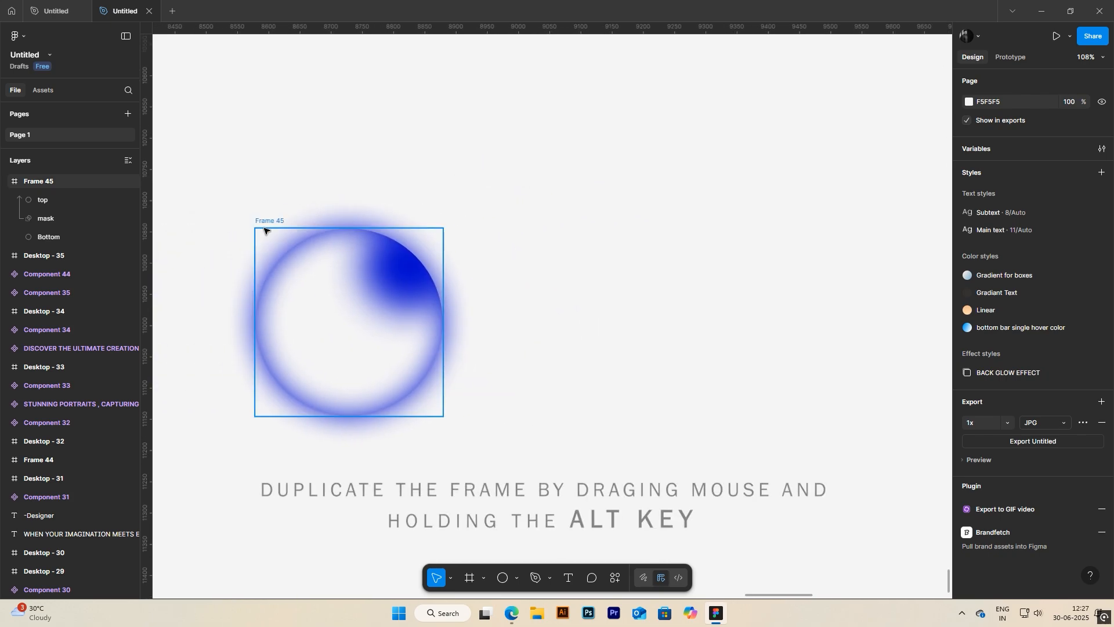
pyautogui.click(274, 224)
pyautogui.moveTo(331, 224); pyautogui.dragTo(568, 224)
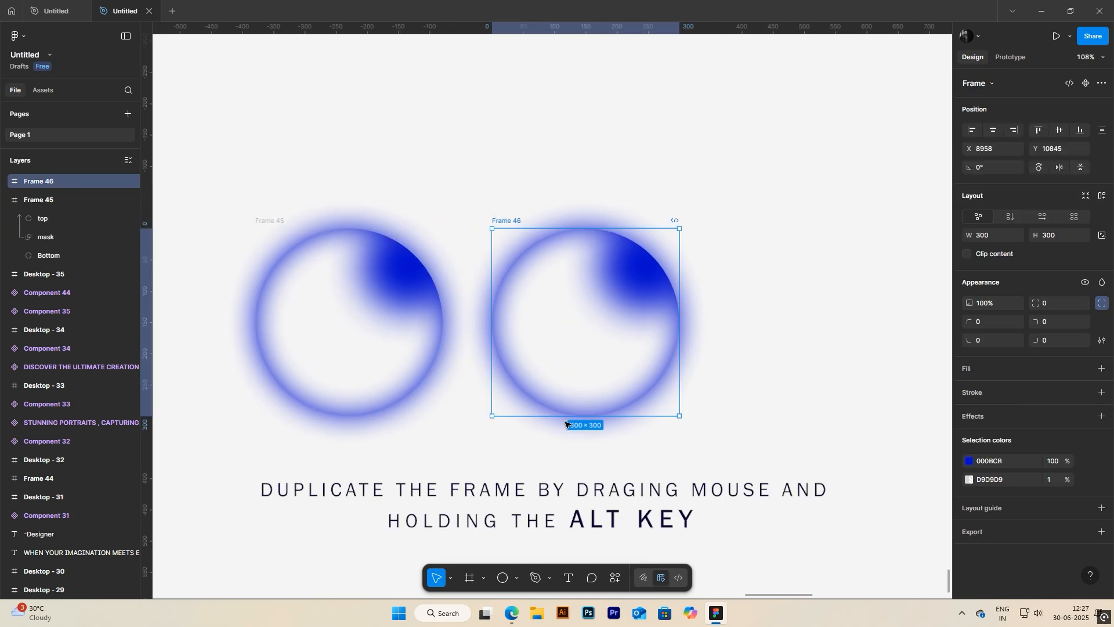
# Step: Change the drop shadow colour of the duplicate's Bottom circle to 00A6CB and copy the colour code
pyautogui.click(5, 200)
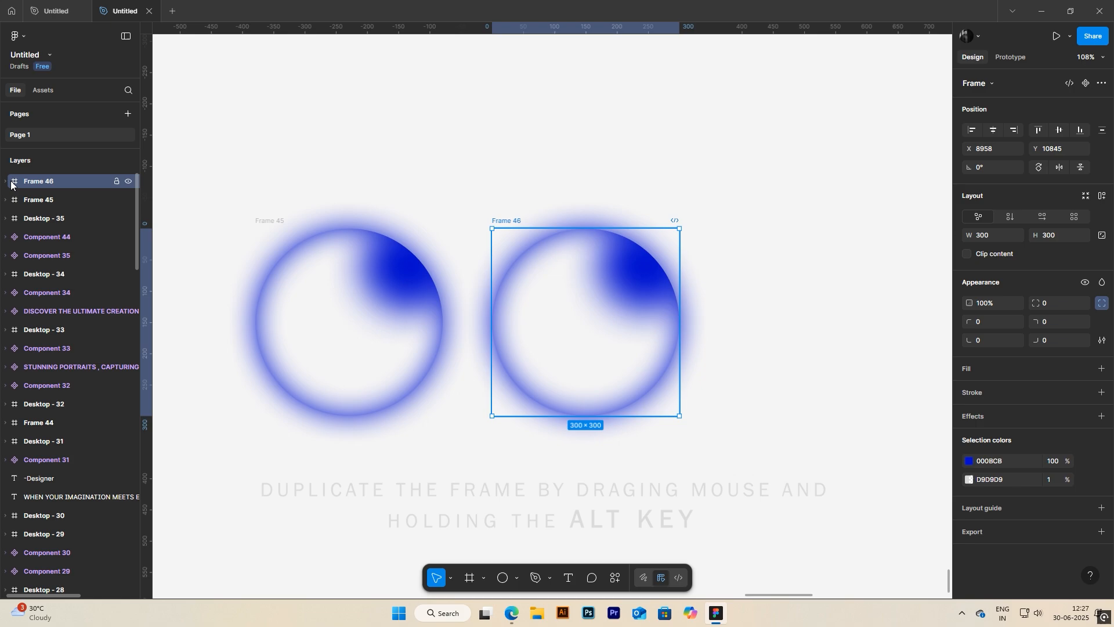
pyautogui.click(5, 181)
pyautogui.click(42, 236)
pyautogui.click(970, 427)
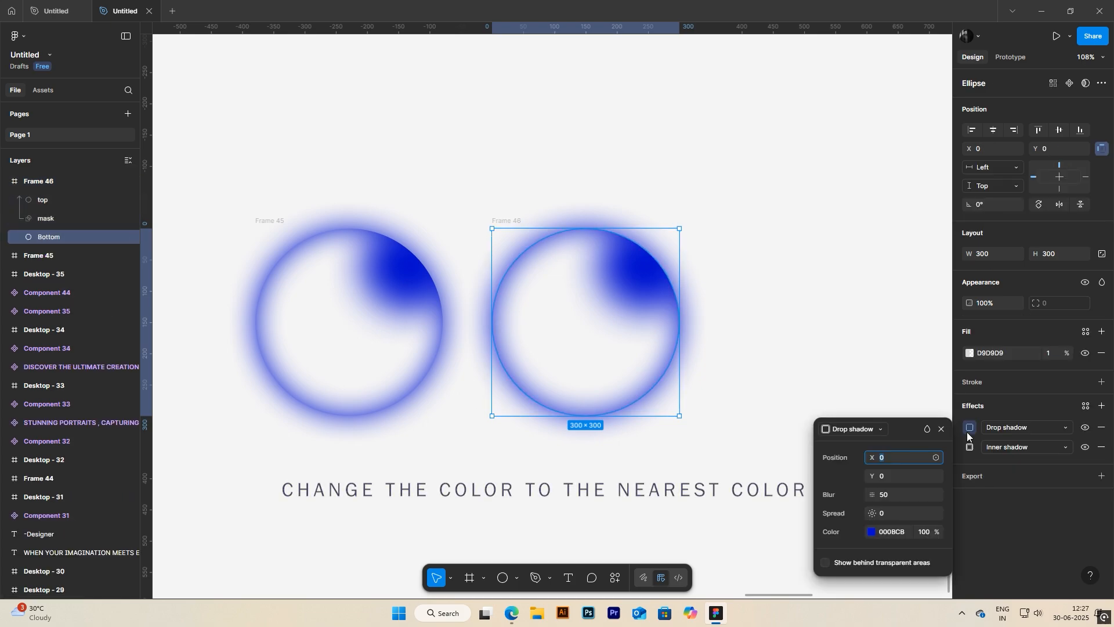
pyautogui.click(872, 532)
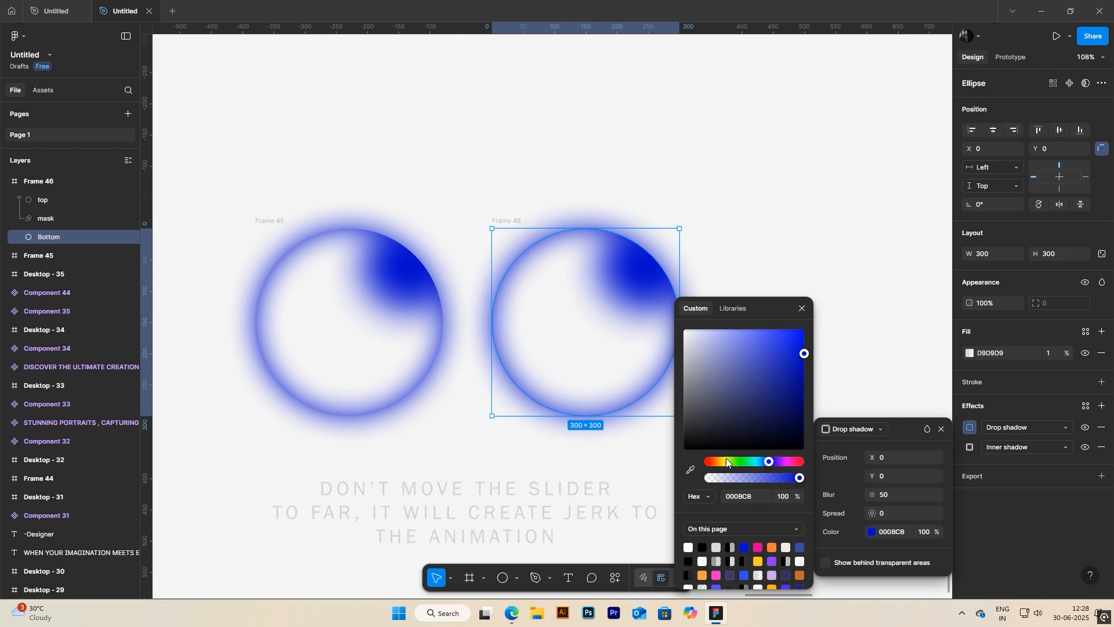
pyautogui.moveTo(768, 462); pyautogui.dragTo(757, 460)
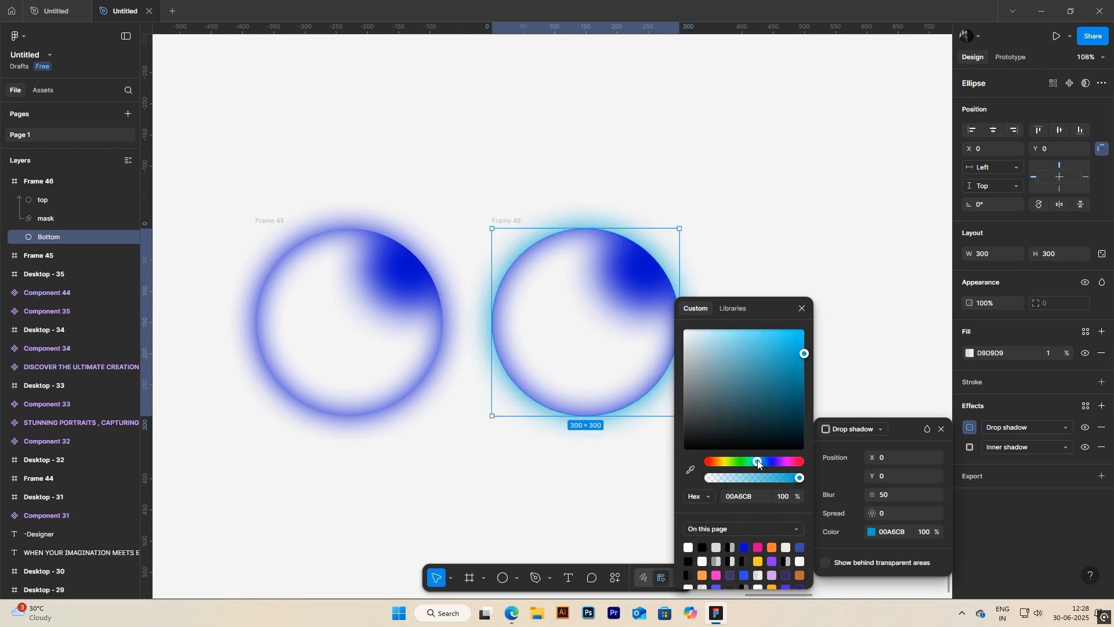
pyautogui.click(744, 497)
pyautogui.hotkey('ctrl', 'c')
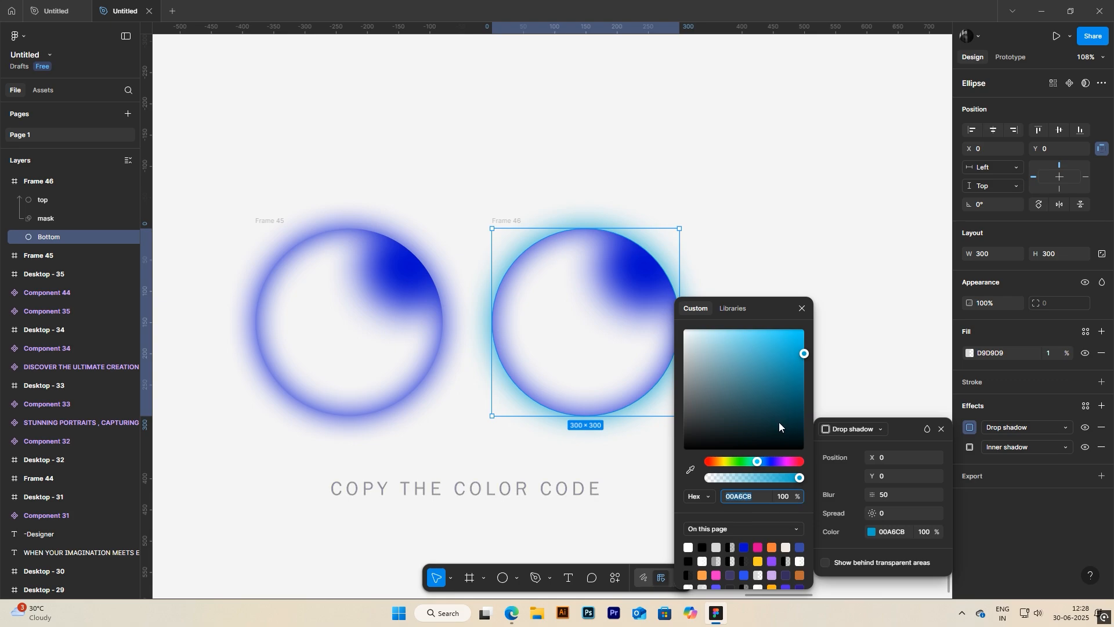
pyautogui.click(801, 309)
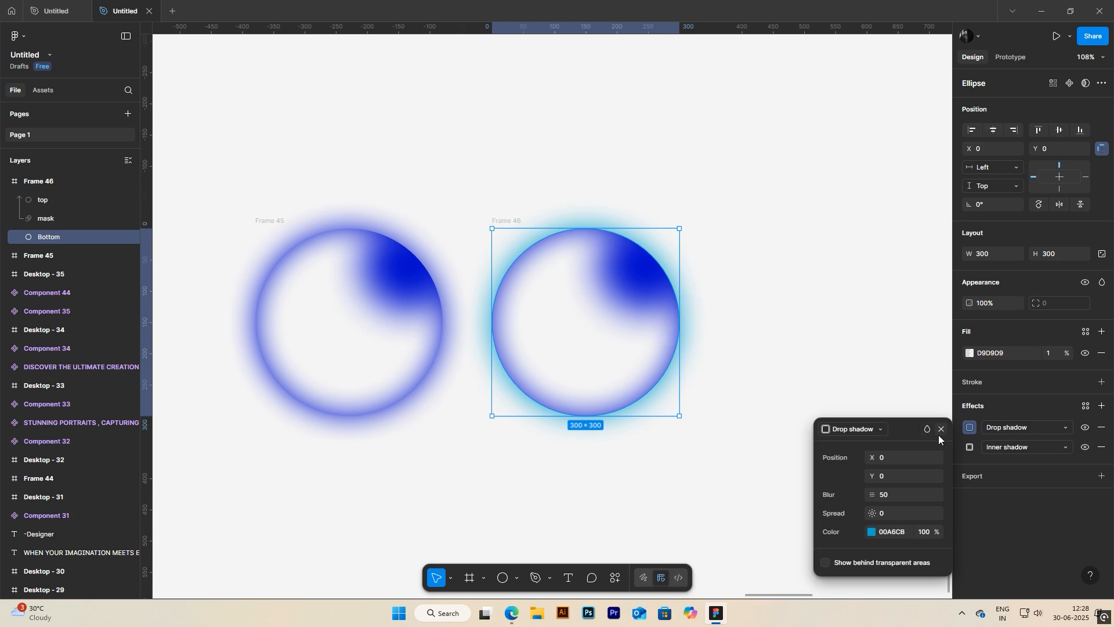
pyautogui.click(941, 432)
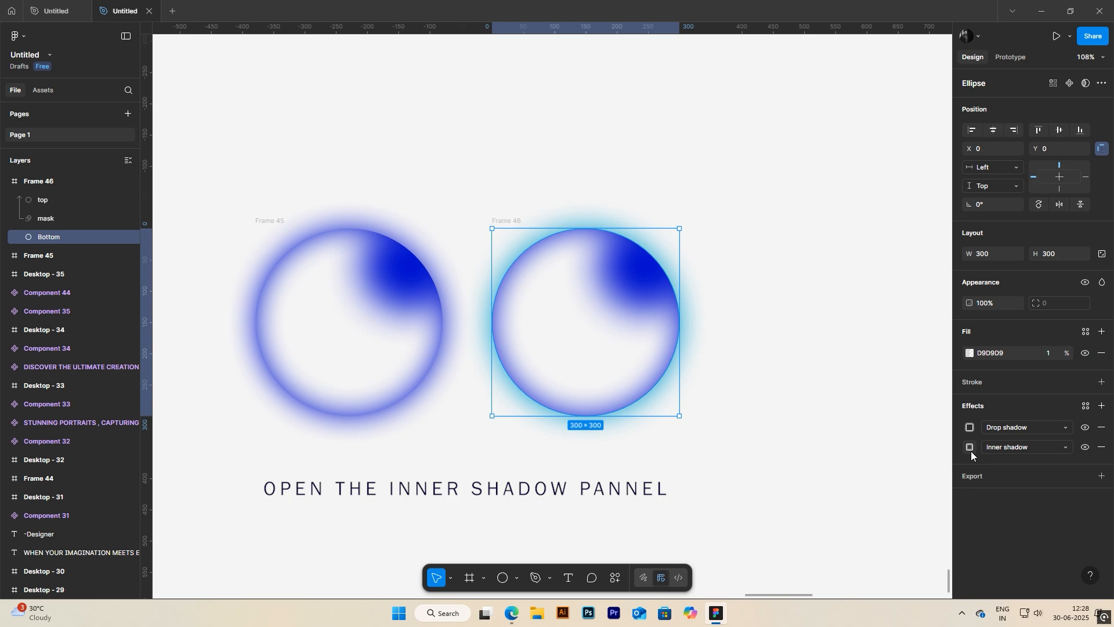
# Step: Set the inner shadow colour of the duplicate's Bottom circle to 00A6CB using the copied code
pyautogui.click(970, 447)
pyautogui.click(886, 552)
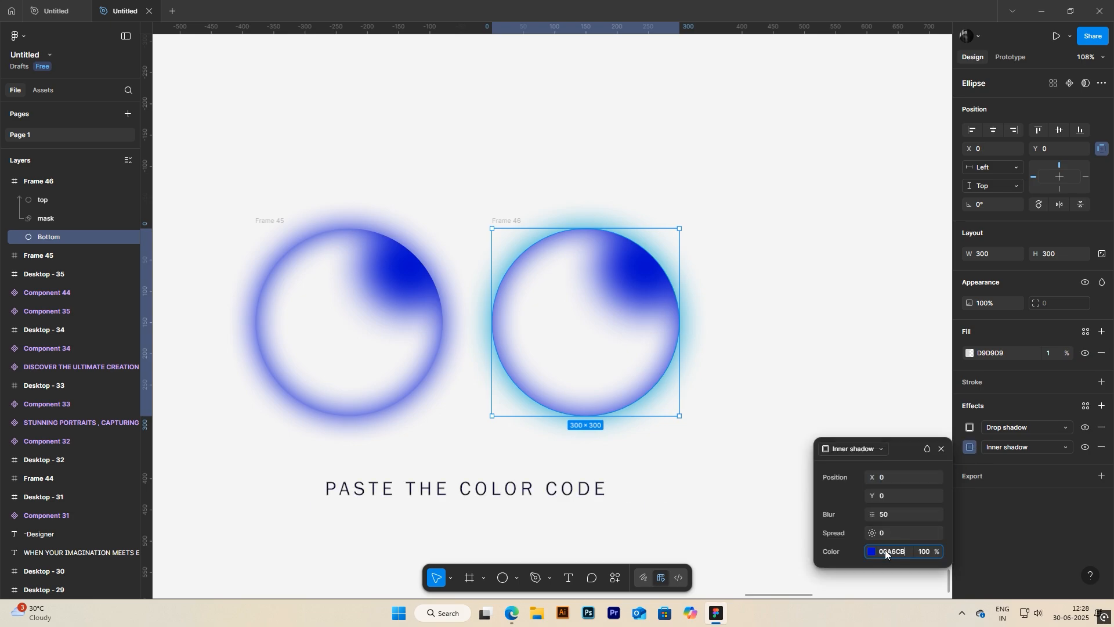
pyautogui.press('Return')
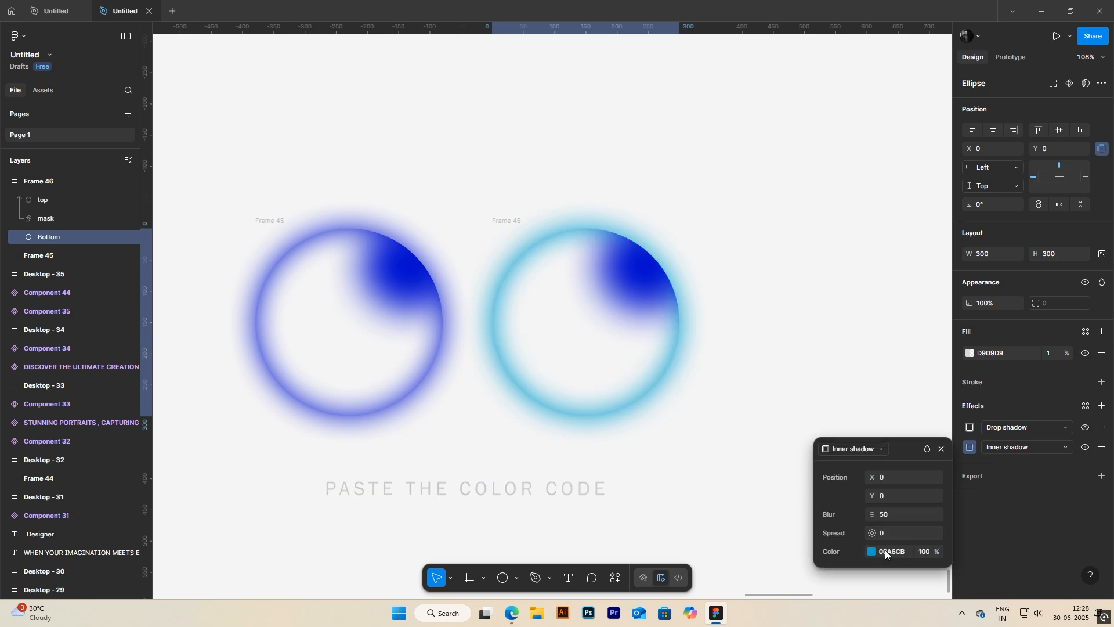
pyautogui.click(942, 447)
# Step: Set the fill of the duplicate's top ellipse to the copied colour 00A6CB
pyautogui.click(43, 200)
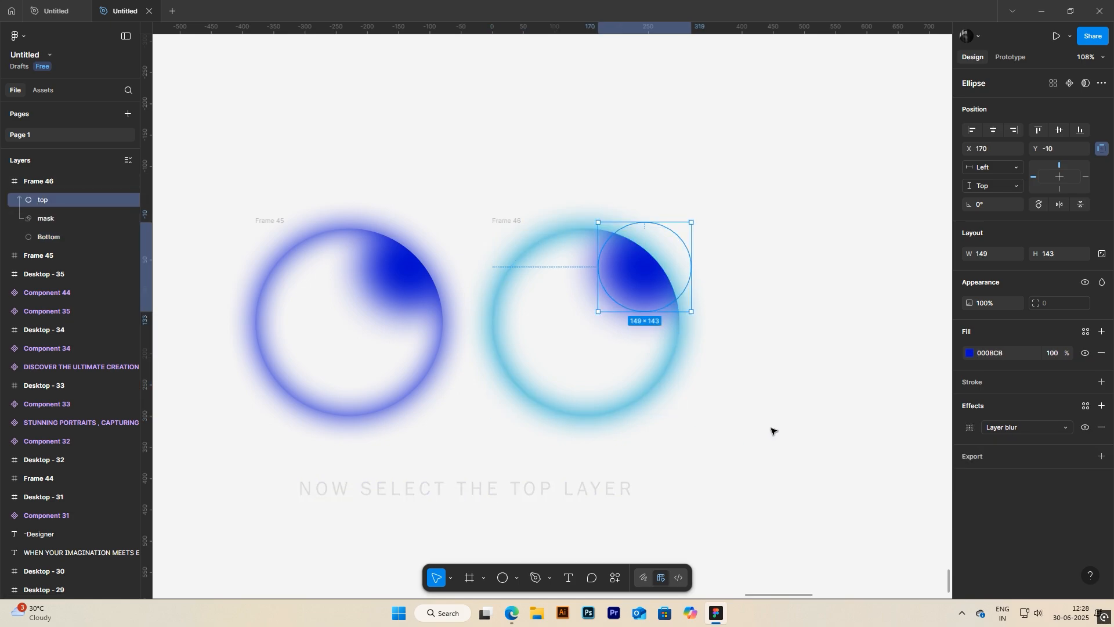
pyautogui.click(993, 349)
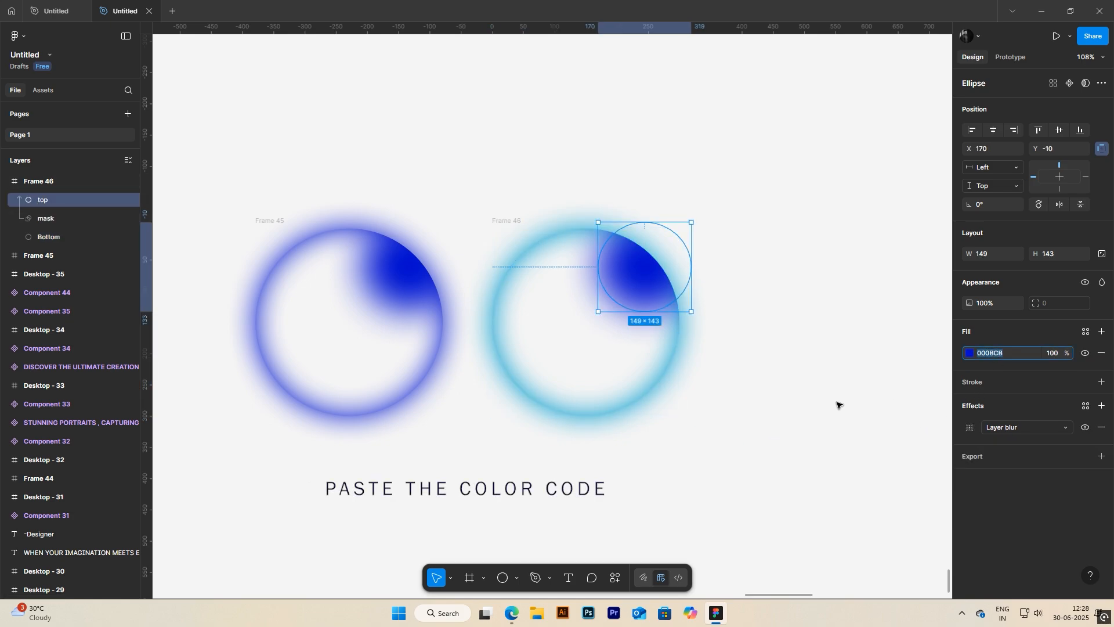
pyautogui.hotkey('ctrl', 'v')
pyautogui.press('Return')
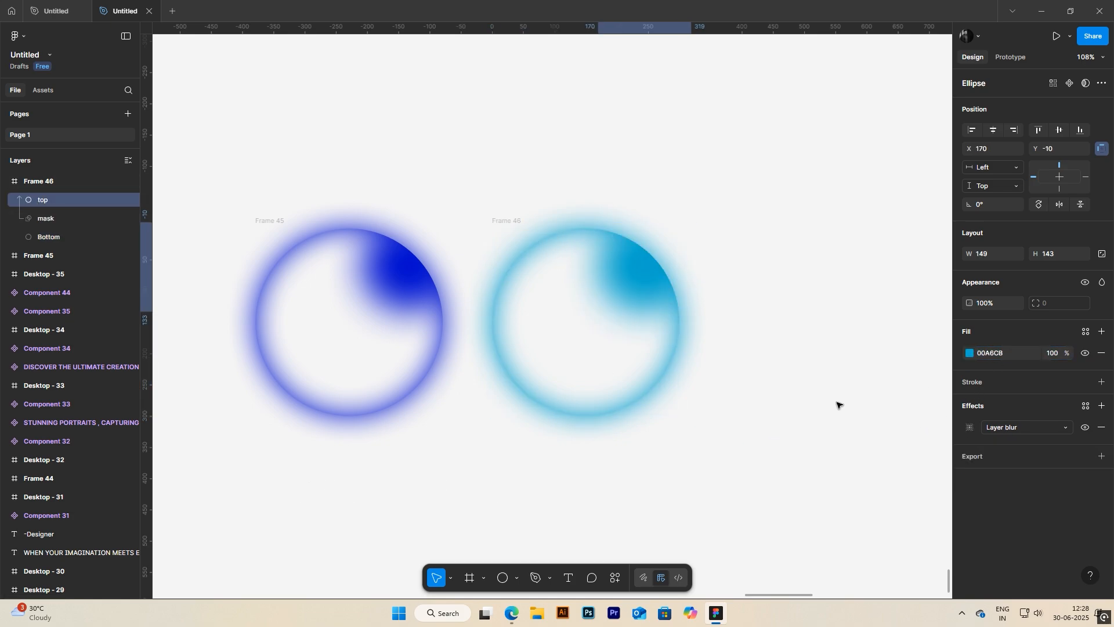
pyautogui.click(764, 410)
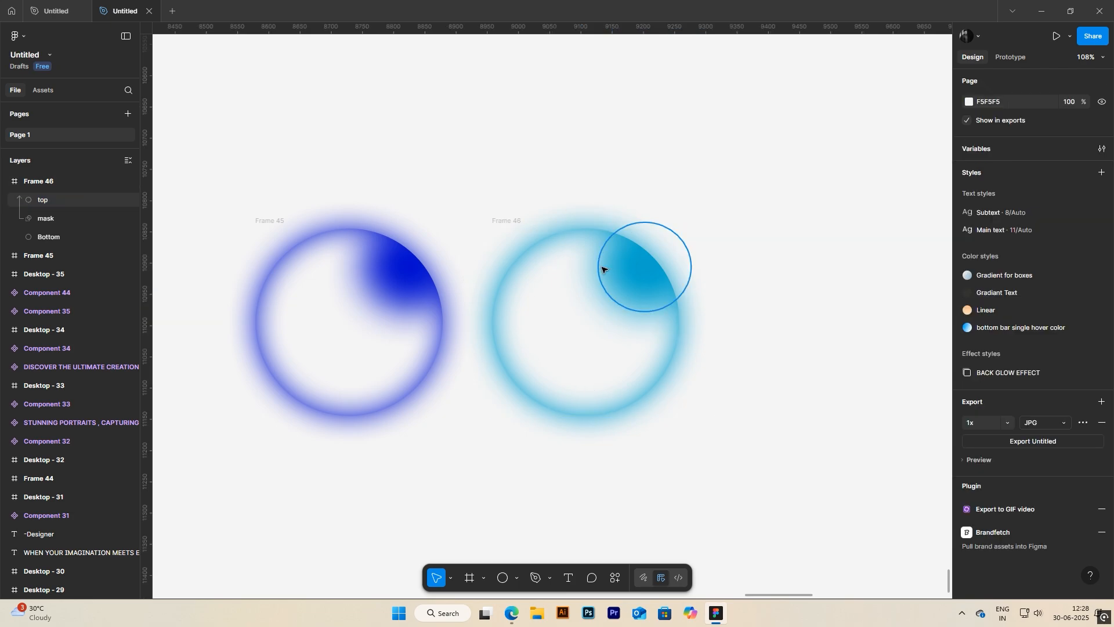
# Step: Move the cyan orb's top ellipse down along the right side of the circle to about X 181, Y 105
pyautogui.scroll(-2, 706, 304)
pyautogui.scroll(-2, 706, 303)
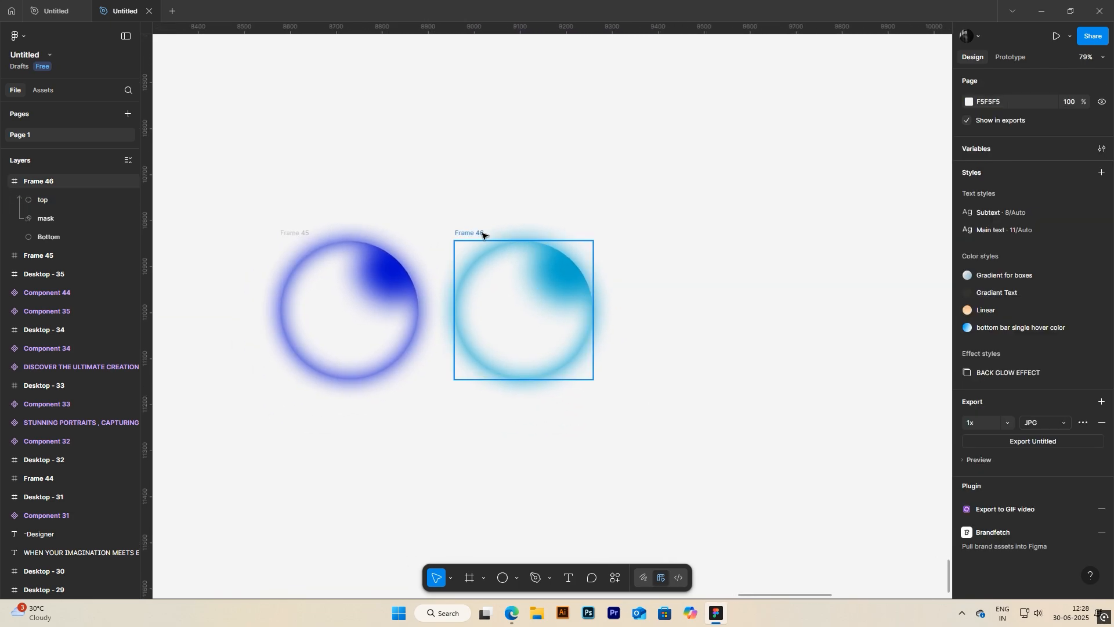
pyautogui.scroll(3, 567, 277)
pyautogui.click(560, 276)
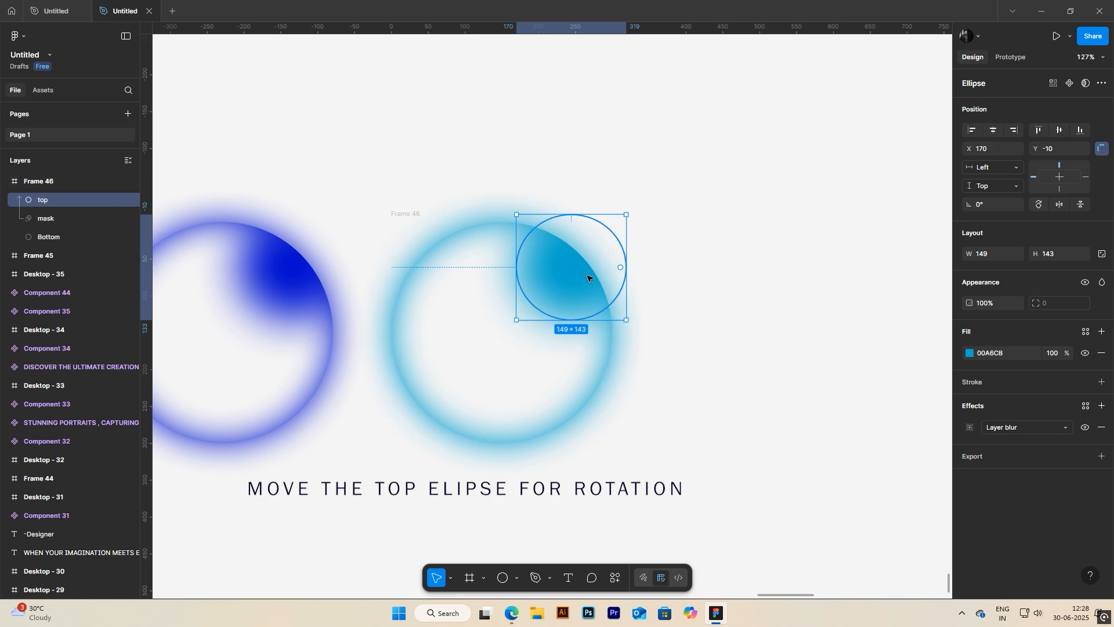
pyautogui.moveTo(575, 283); pyautogui.dragTo(571, 377)
pyautogui.click(681, 343)
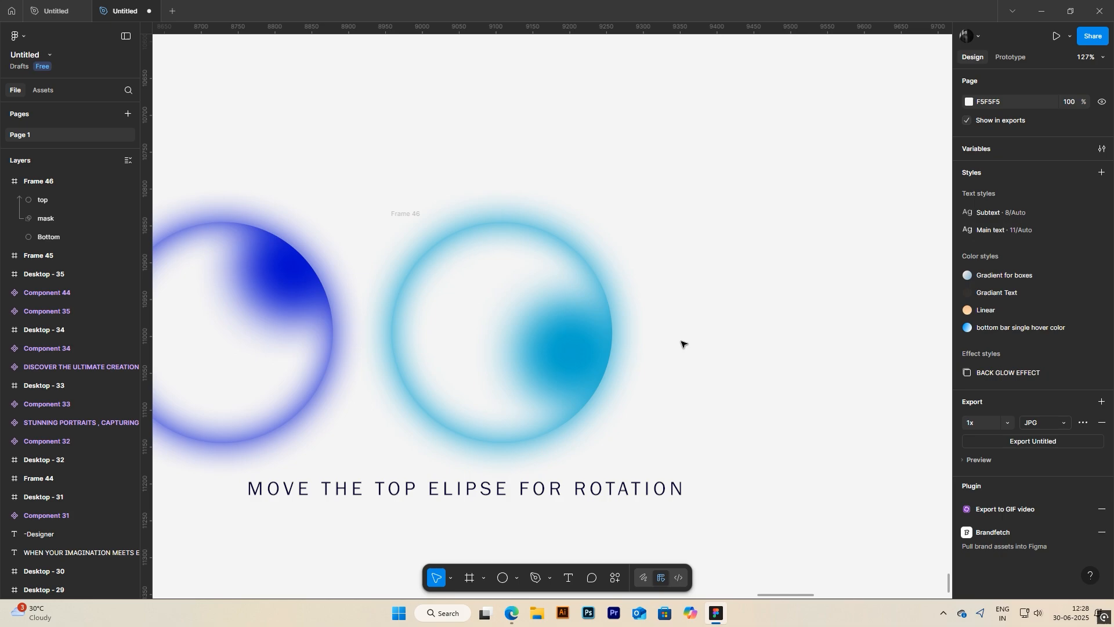
pyautogui.scroll(-3, 560, 256)
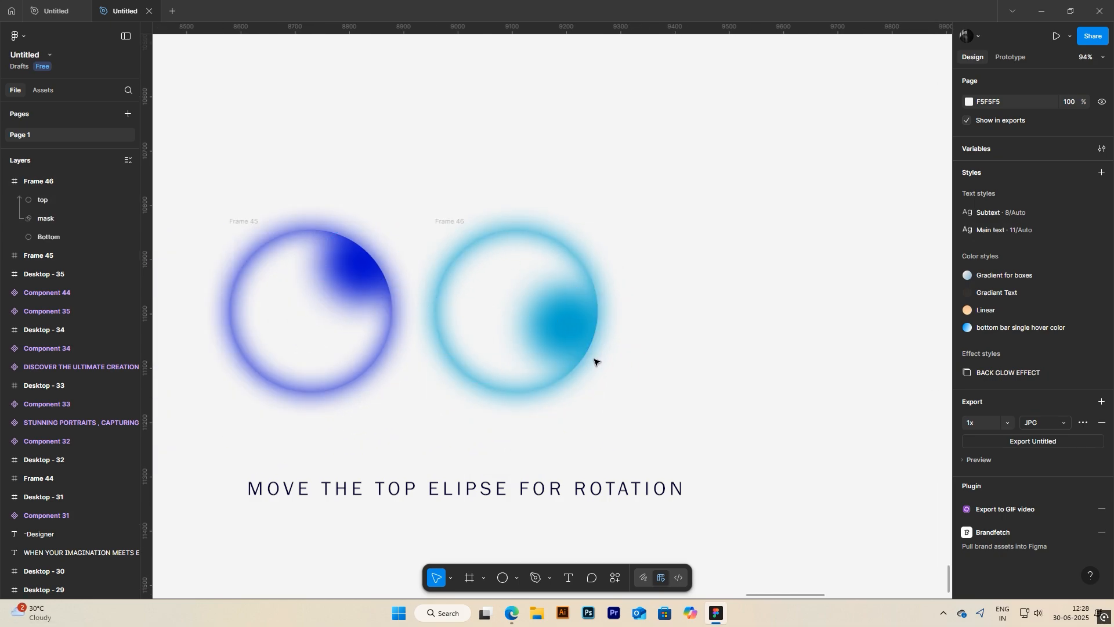
pyautogui.click(577, 343)
pyautogui.click(643, 345)
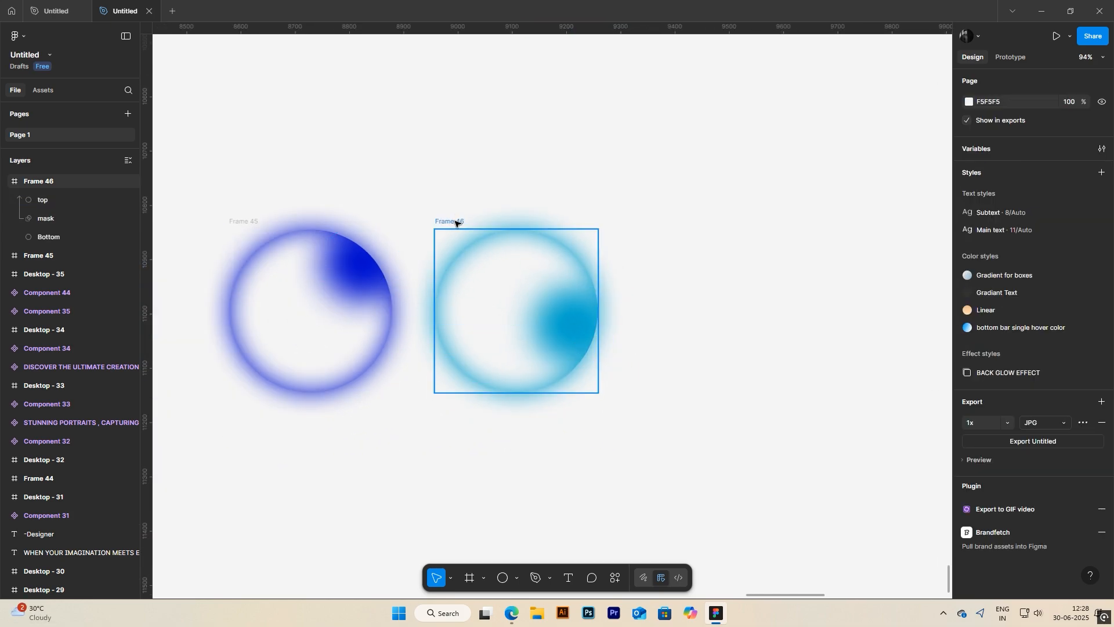
# Step: Duplicate the cyan orb's frame to its right, level with the other frames, at about X 9304, Y 10845
pyautogui.click(457, 221)
pyautogui.moveTo(457, 221); pyautogui.dragTo(645, 225)
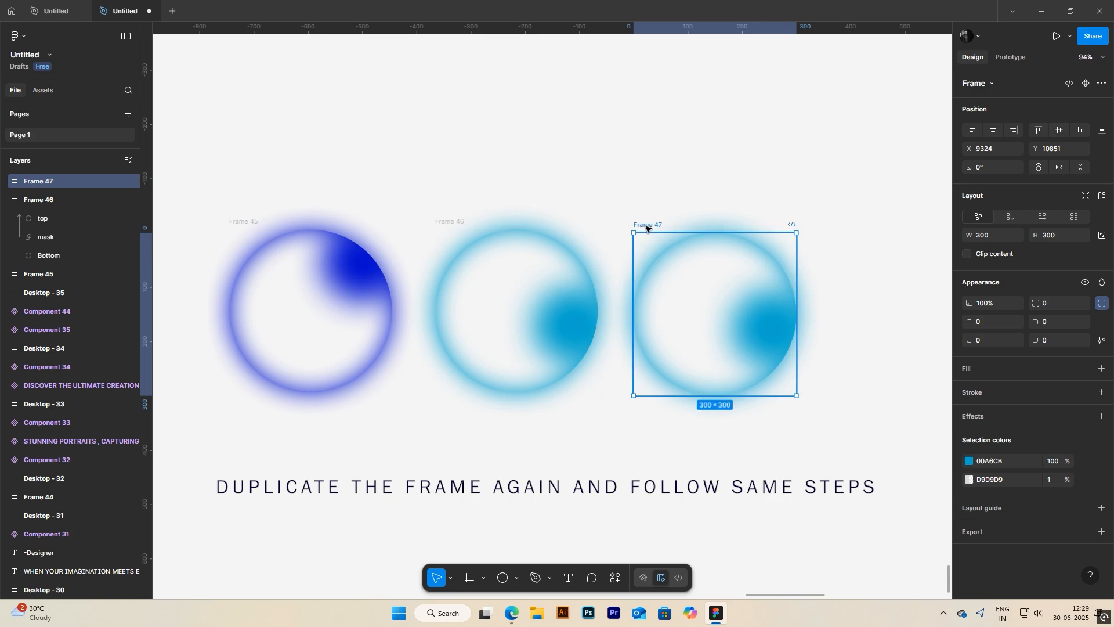
pyautogui.hotkey('ctrl', 'z')
pyautogui.moveTo(492, 225); pyautogui.dragTo(629, 224)
# Step: Change the drop shadow colour of the third orb's Bottom circle to green 00CB55 and copy the colour code
pyautogui.scroll(3, 757, 295)
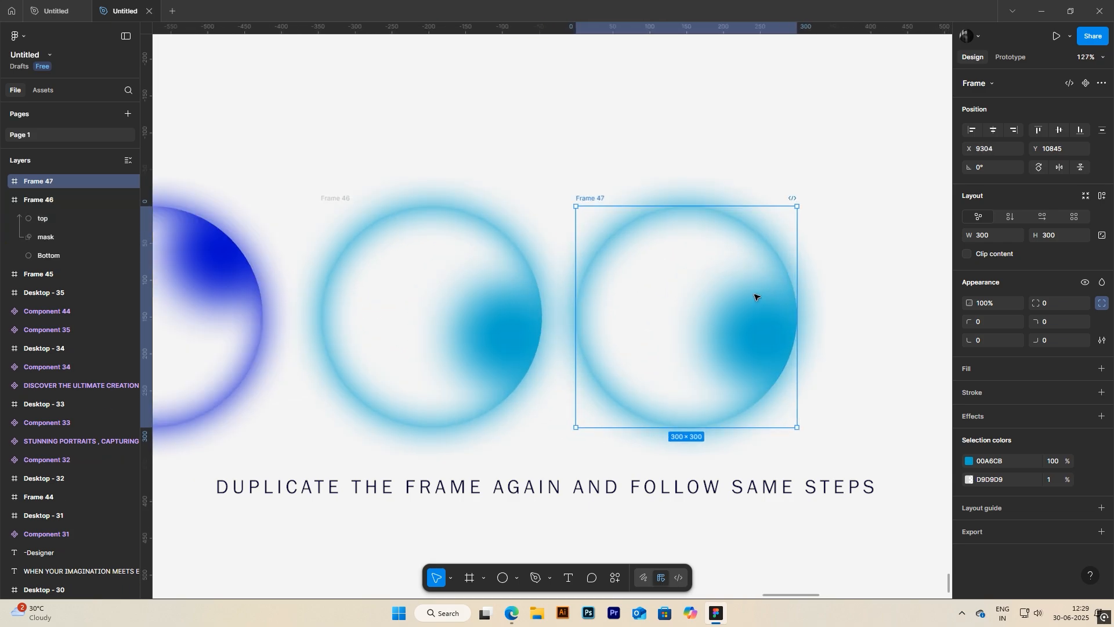
pyautogui.click(741, 272)
pyautogui.click(49, 237)
pyautogui.click(969, 427)
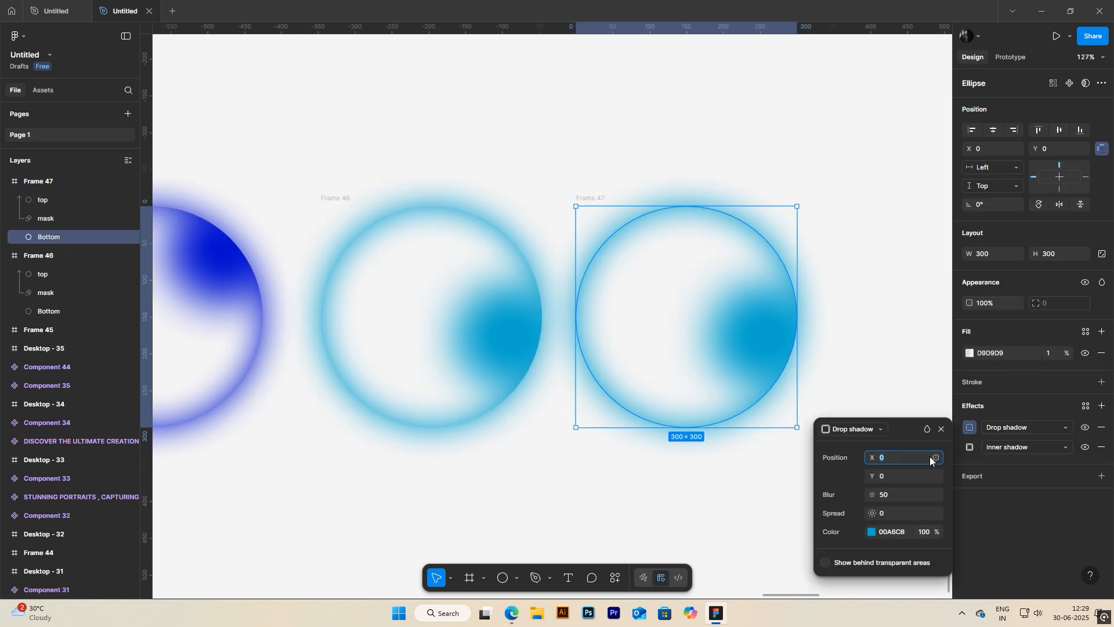
pyautogui.click(871, 532)
pyautogui.moveTo(757, 462); pyautogui.dragTo(748, 462)
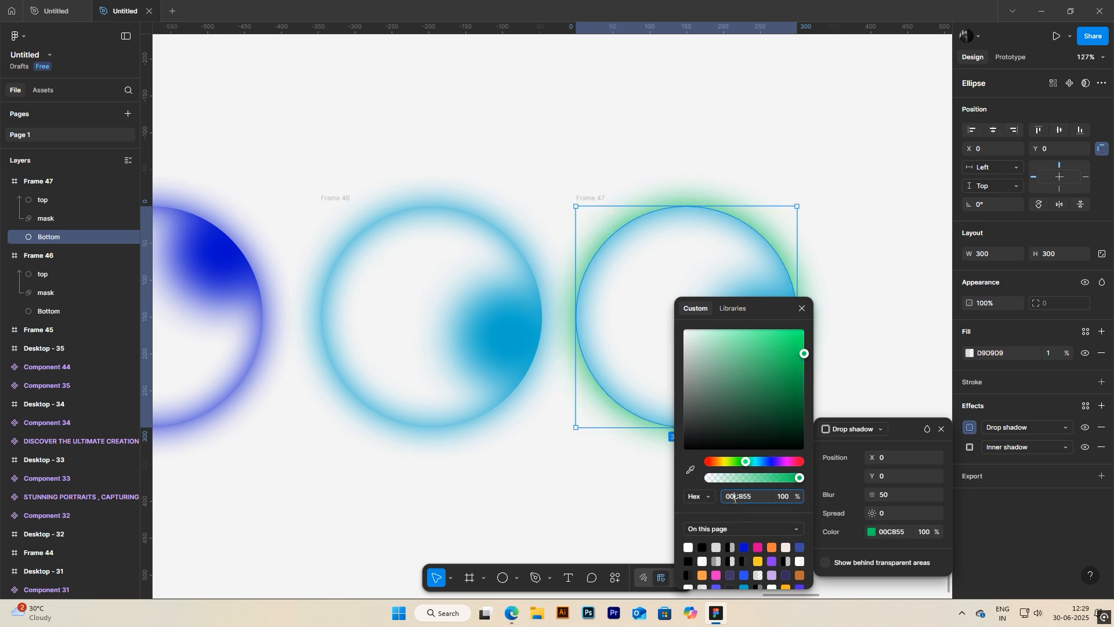
pyautogui.click(802, 308)
# Step: Set the inner shadow colour of the third orb's Bottom circle to 00CB55
pyautogui.click(970, 446)
pyautogui.click(969, 447)
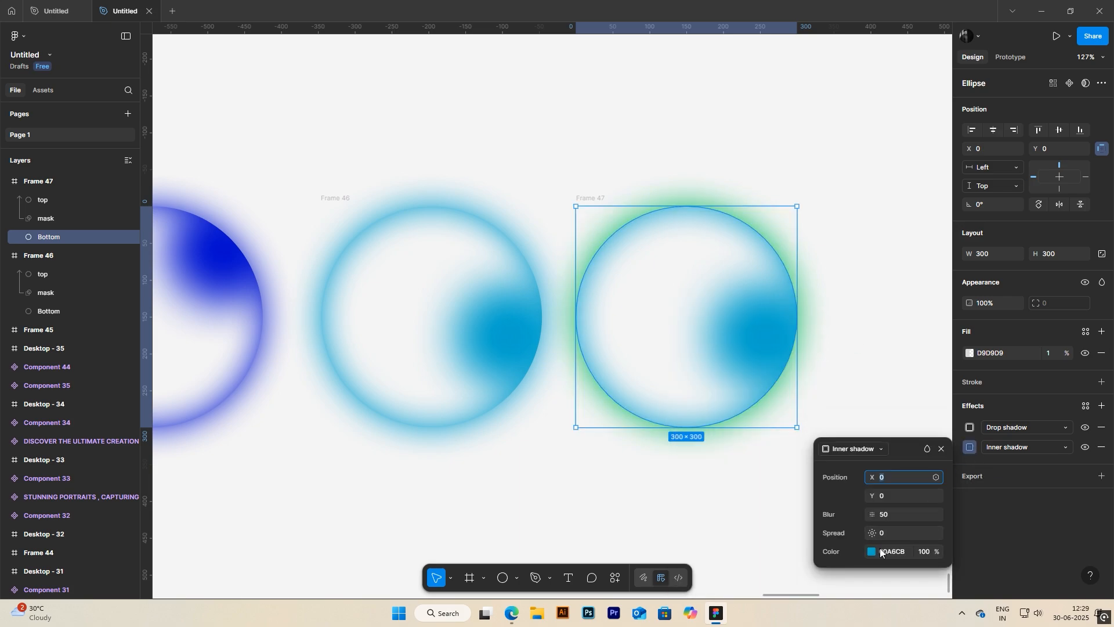
pyautogui.click(941, 448)
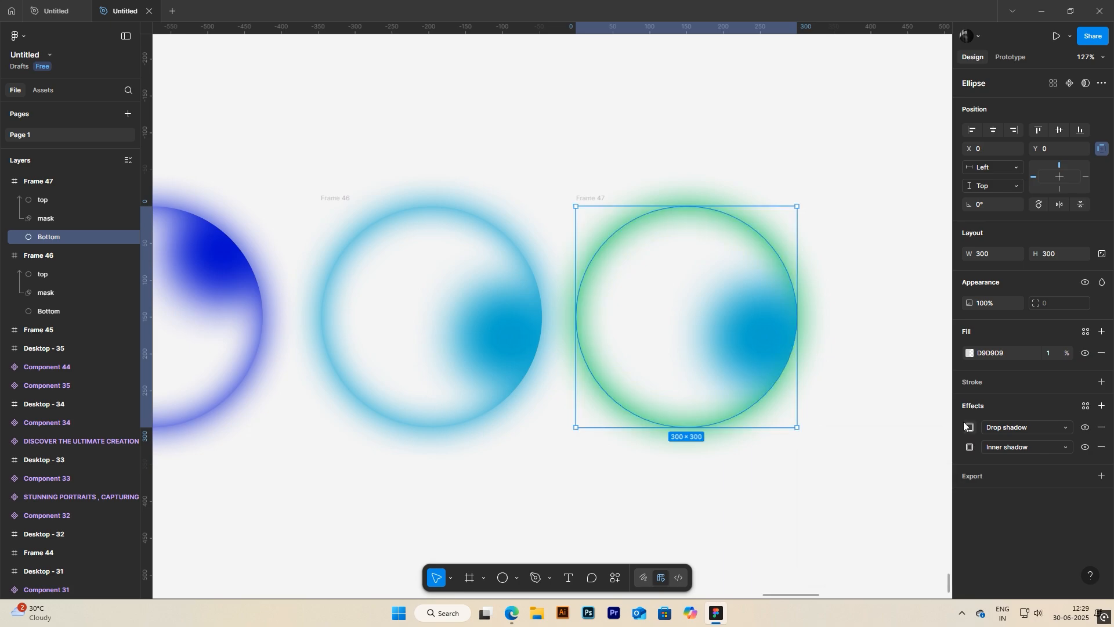
# Step: Set the fill of the third orb's top ellipse to 00CB55
pyautogui.click(803, 354)
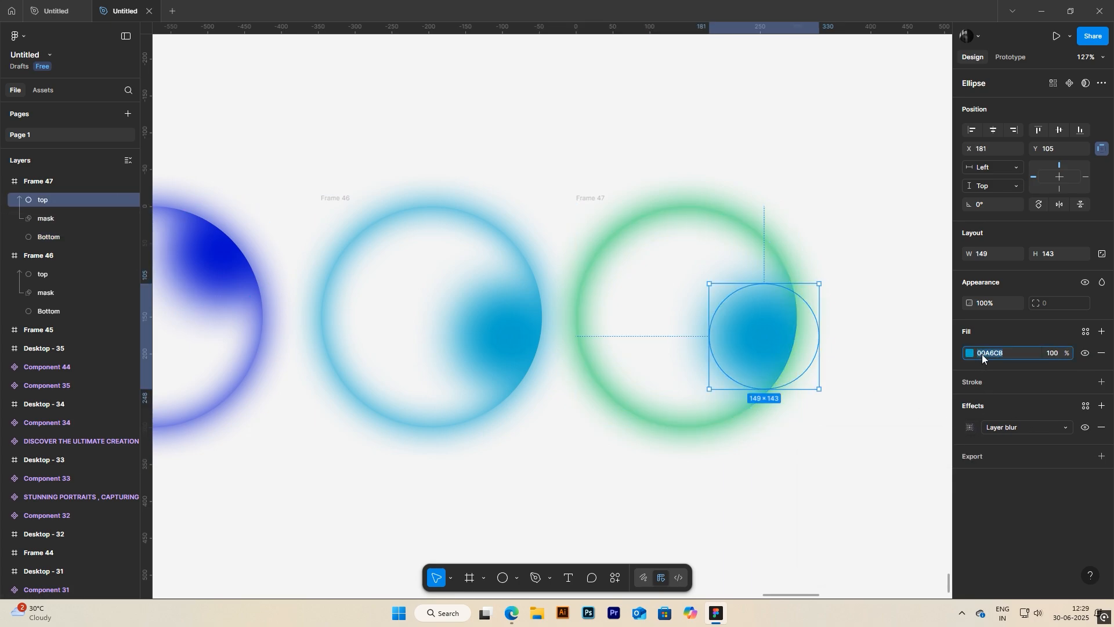
pyautogui.write('00CB55')
pyautogui.press('Return')
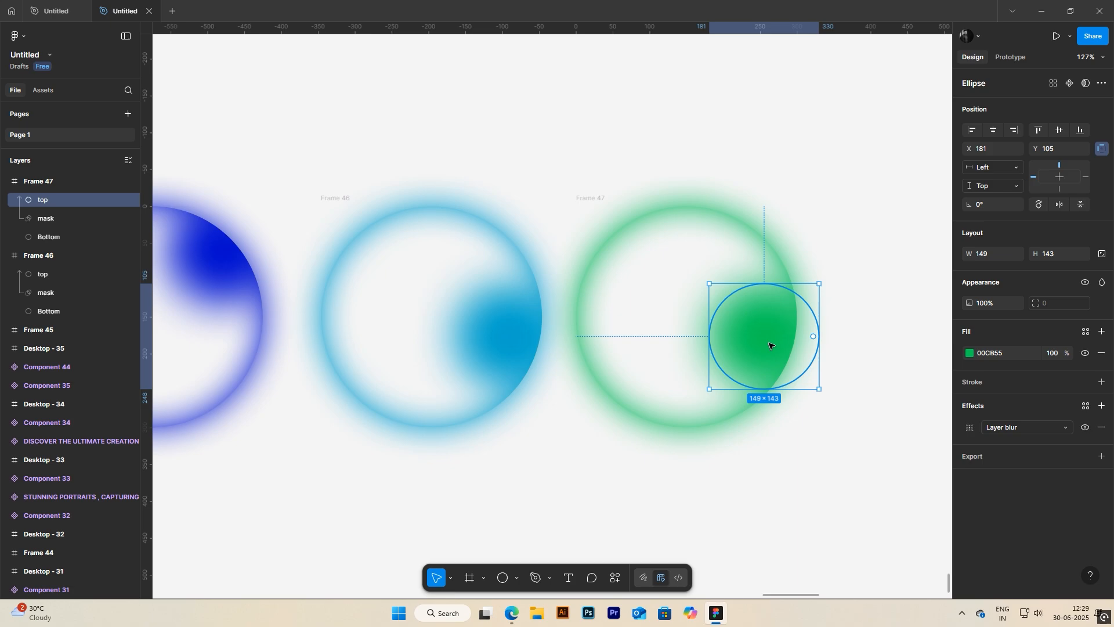
# Step: Move the green top ellipse to the bottom of its circle, at about X 94, Y 176
pyautogui.moveTo(762, 350); pyautogui.dragTo(694, 410)
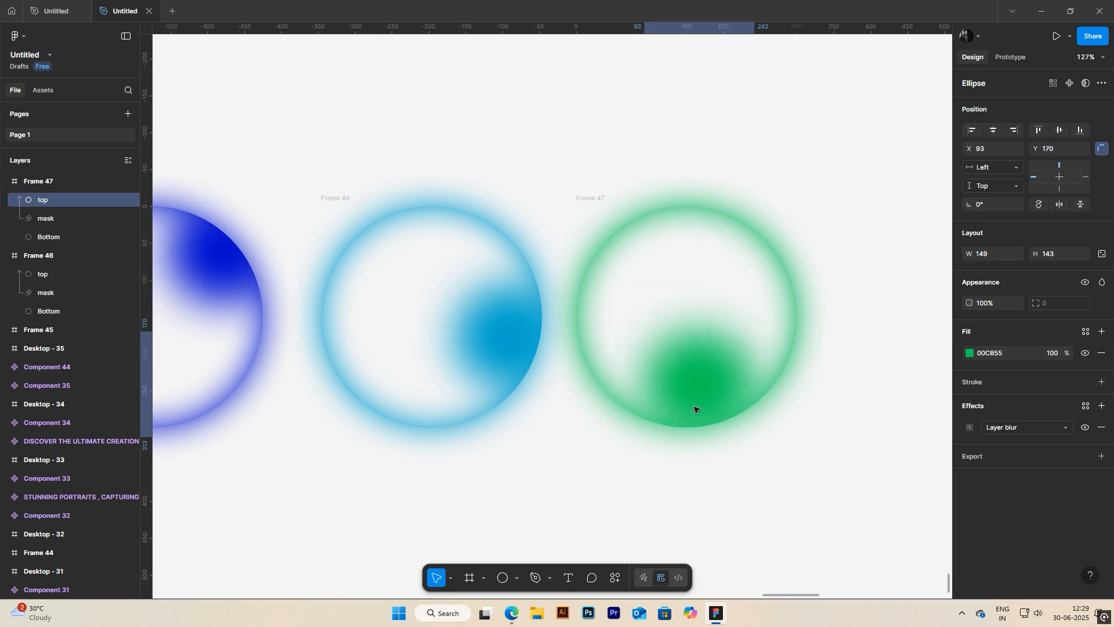
pyautogui.click(721, 497)
pyautogui.scroll(-3, 712, 490)
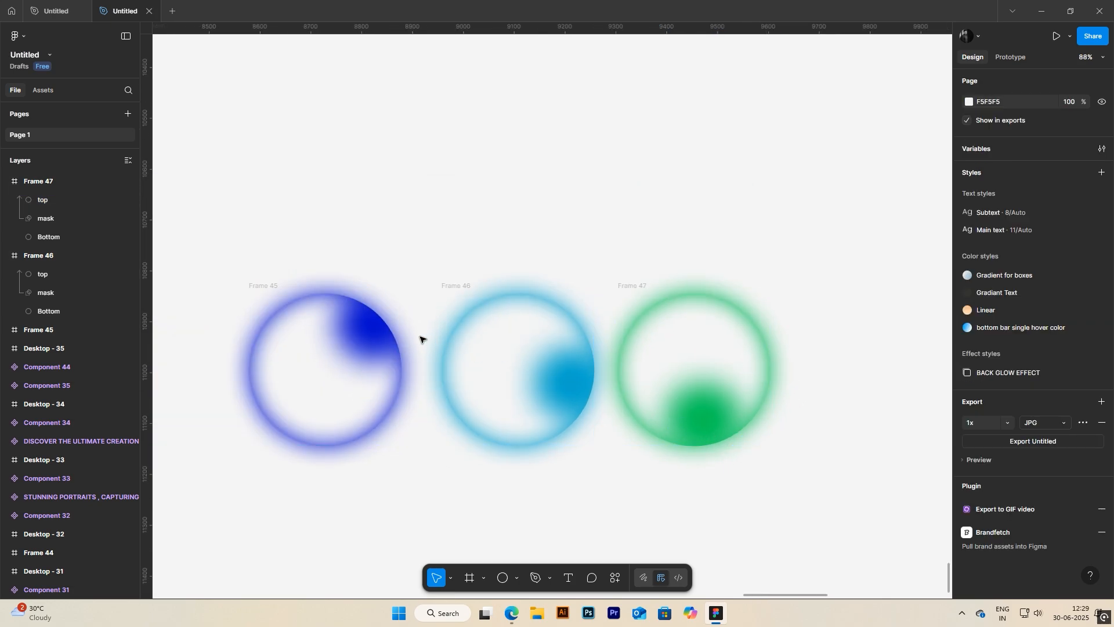
# Step: Duplicate the green orb frame, Frame 47, and place the copy beside it in the row
pyautogui.moveTo(769, 424); pyautogui.dragTo(726, 422)
pyautogui.scroll(-1, 812, 429)
pyautogui.moveTo(811, 426); pyautogui.dragTo(640, 405)
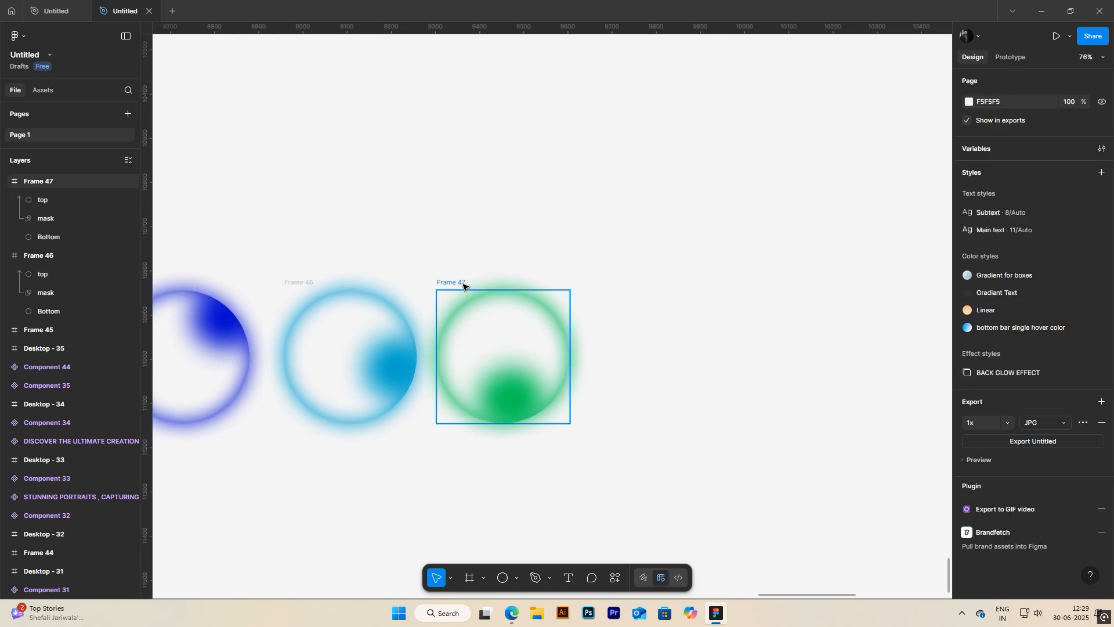
pyautogui.click(461, 282)
pyautogui.moveTo(461, 282); pyautogui.dragTo(626, 281)
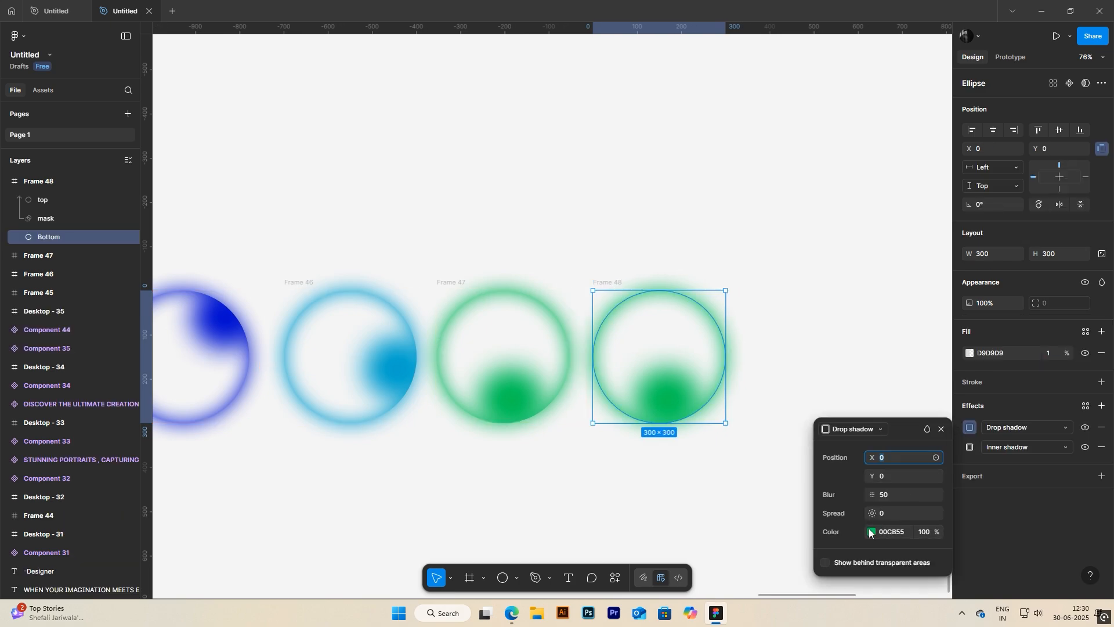
# Step: Change the drop shadow colour of the fourth orb's Bottom circle to yellow-green 7DCB00 and copy the colour code
pyautogui.click(869, 533)
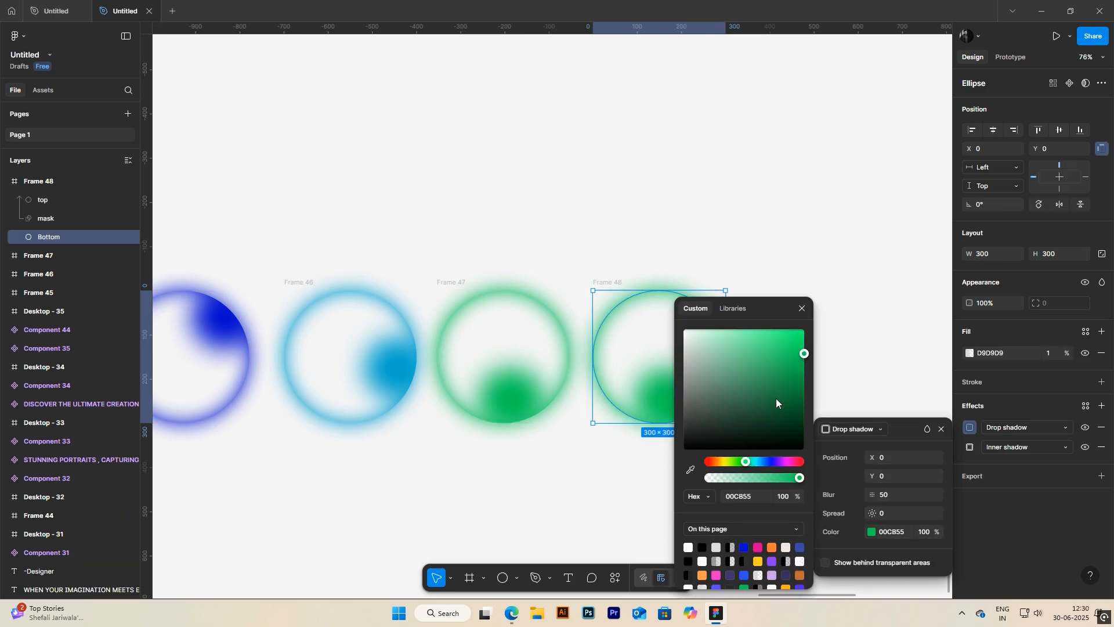
pyautogui.click(733, 460)
pyautogui.press('Escape')
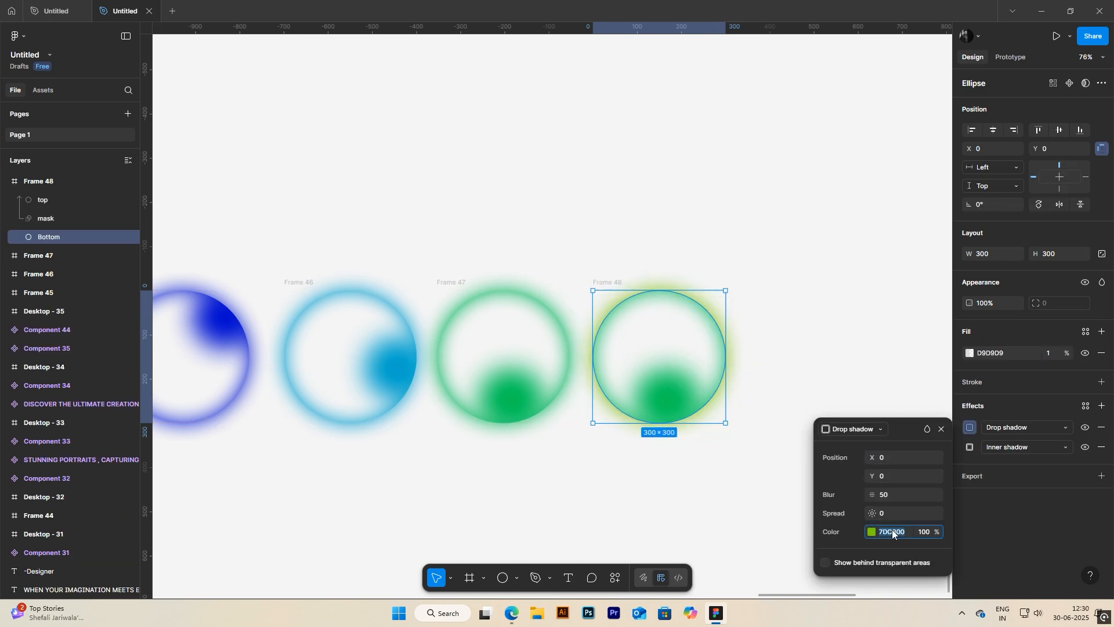
pyautogui.click(941, 429)
# Step: Set the inner shadow colour of the fourth orb's Bottom circle to 7DCB00
pyautogui.click(969, 447)
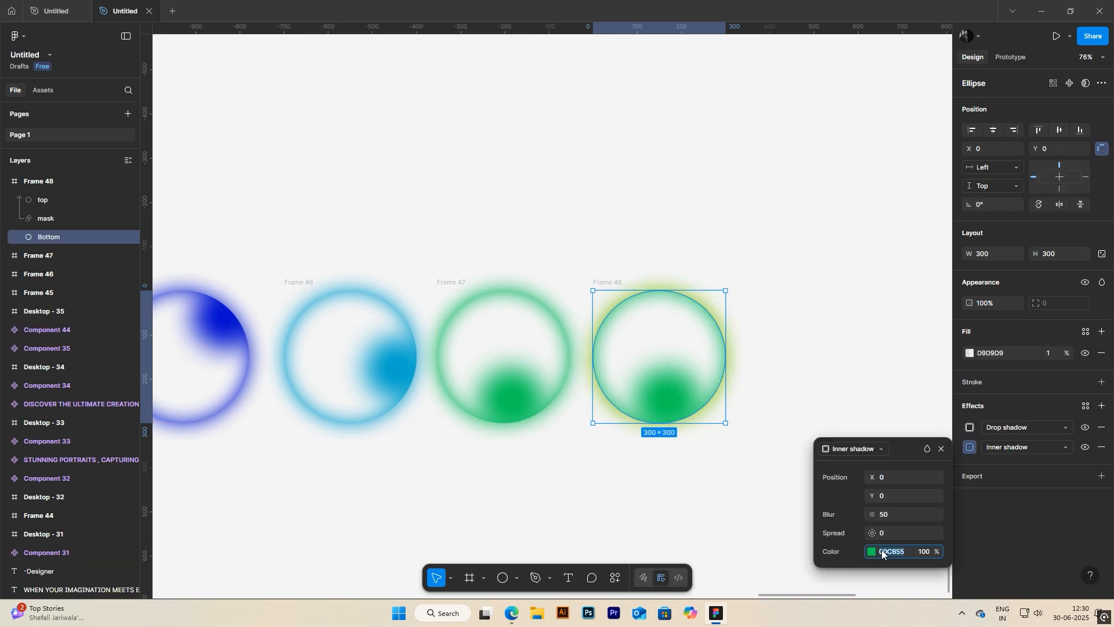
pyautogui.write('7DCB00')
pyautogui.press('Return')
pyautogui.click(941, 448)
# Step: Set the fourth orb's top ellipse fill to 7DCB00 and move it to the circle's lower left, at about X -8, Y 150
pyautogui.click(37, 199)
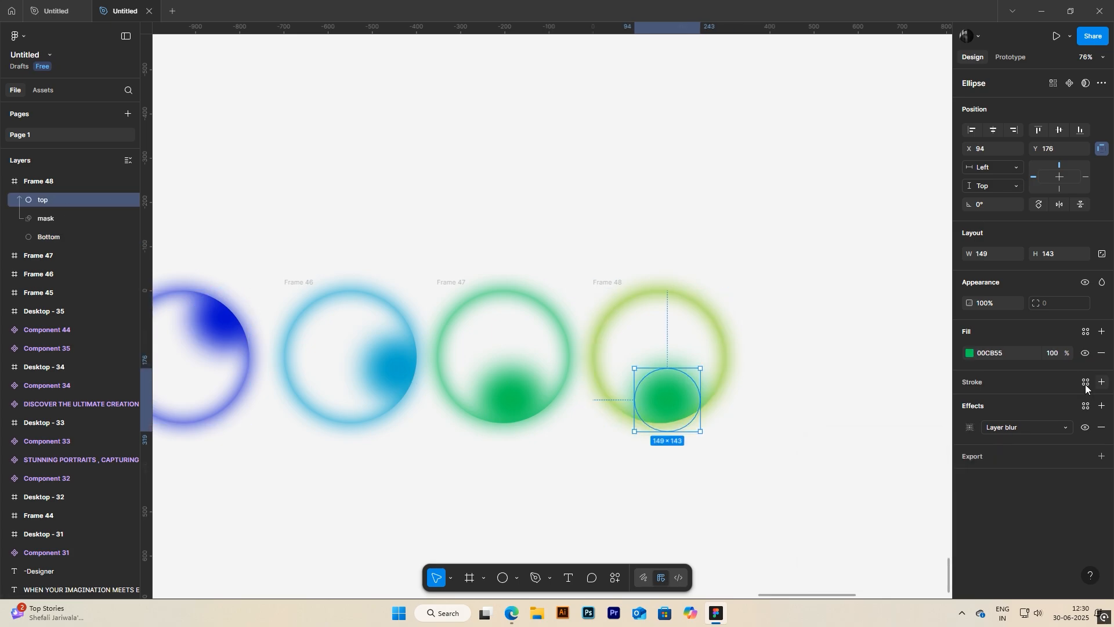
pyautogui.write('7DCB00')
pyautogui.press('Return')
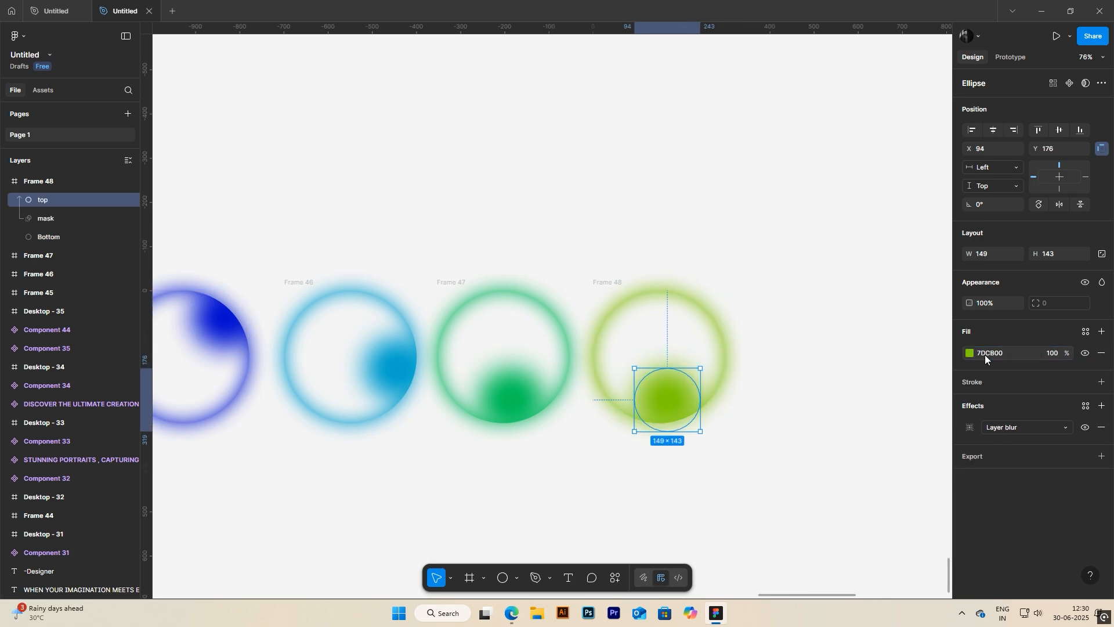
pyautogui.click(793, 363)
pyautogui.moveTo(673, 399); pyautogui.dragTo(624, 389)
pyautogui.click(759, 355)
# Step: Duplicate the yellow-green orb frame, Frame 48, as a fifth orb to its right and show only the new frame's layers
pyautogui.moveTo(618, 282); pyautogui.dragTo(775, 282)
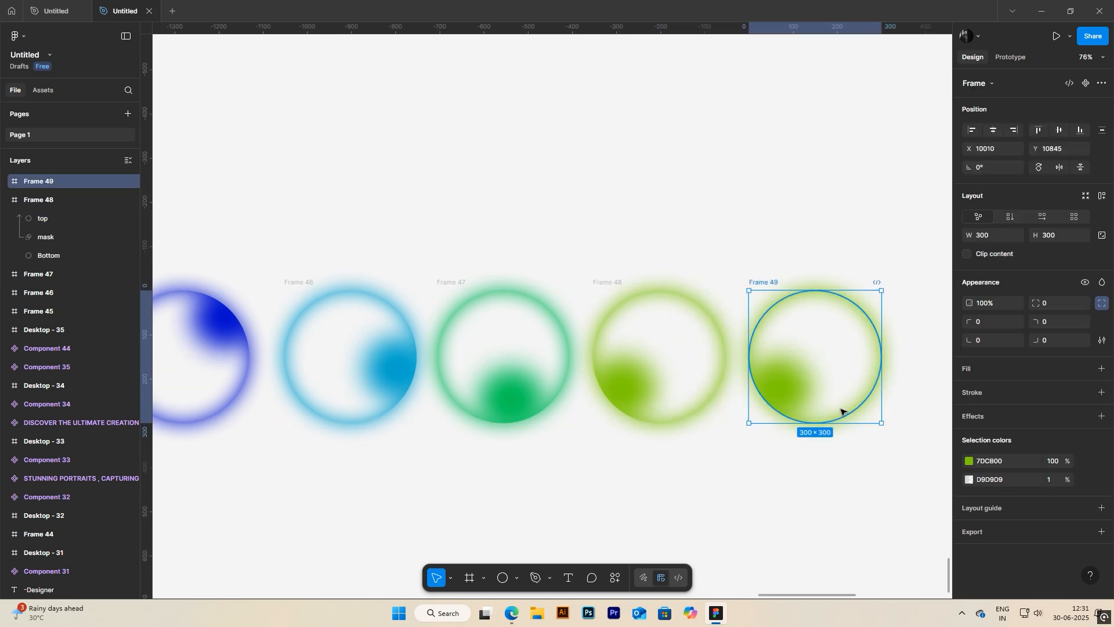
pyautogui.click(6, 200)
pyautogui.click(6, 182)
# Step: Change the drop shadow colour of the fifth orb's Bottom circle to amber CBA200 and copy the colour code
pyautogui.click(42, 236)
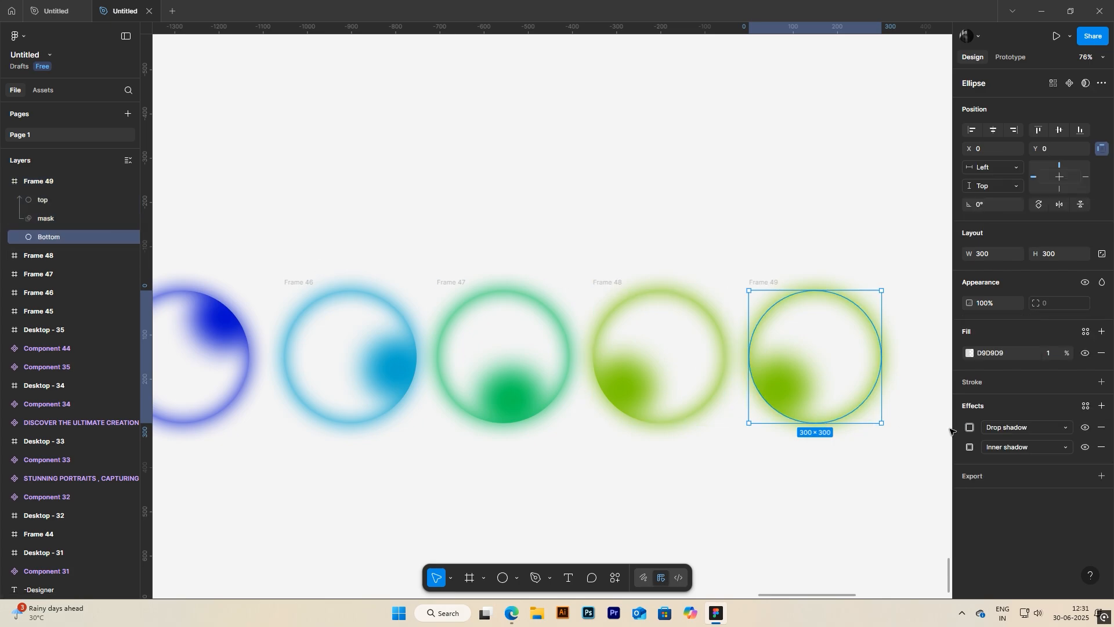
pyautogui.click(970, 430)
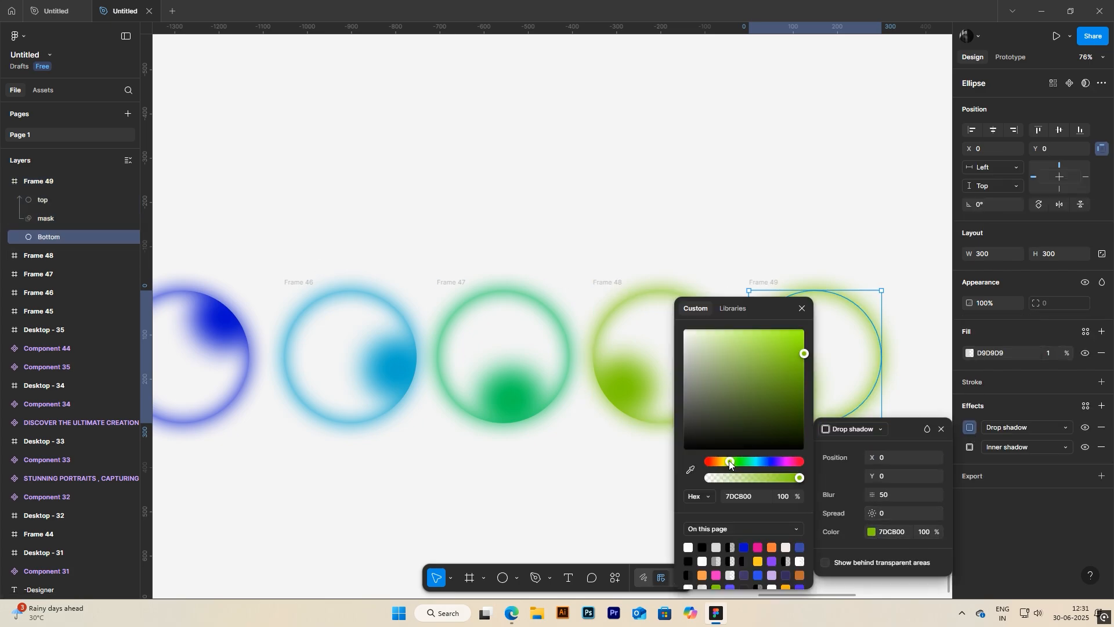
pyautogui.moveTo(728, 461); pyautogui.dragTo(721, 461)
pyautogui.click(746, 492)
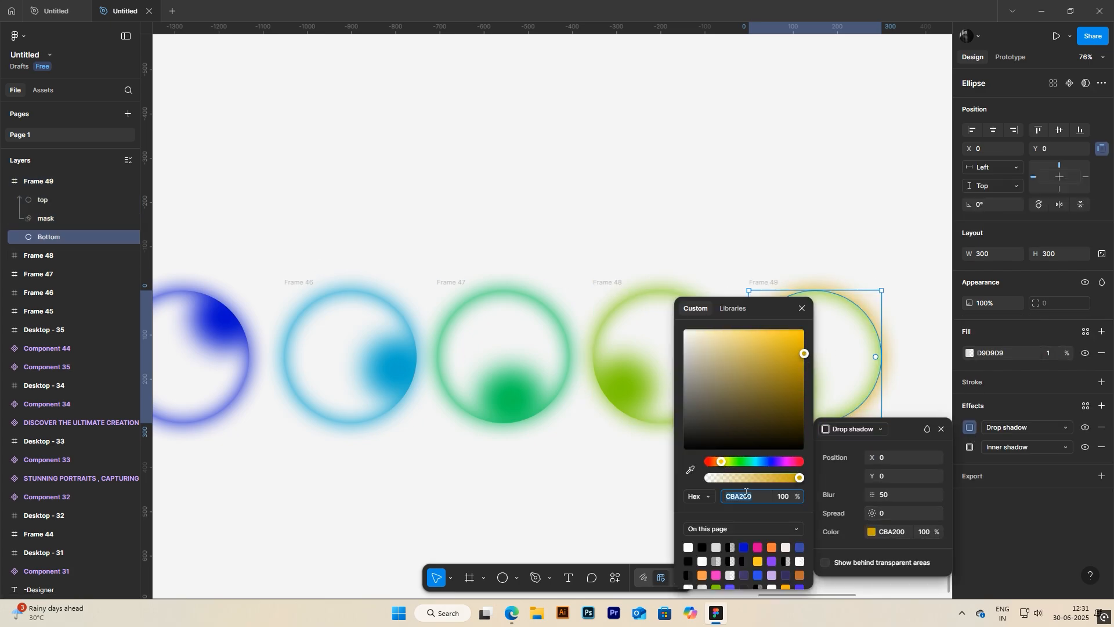
pyautogui.click(802, 308)
# Step: Set the inner shadow colour of the fifth orb's Bottom circle to CBA200
pyautogui.click(970, 447)
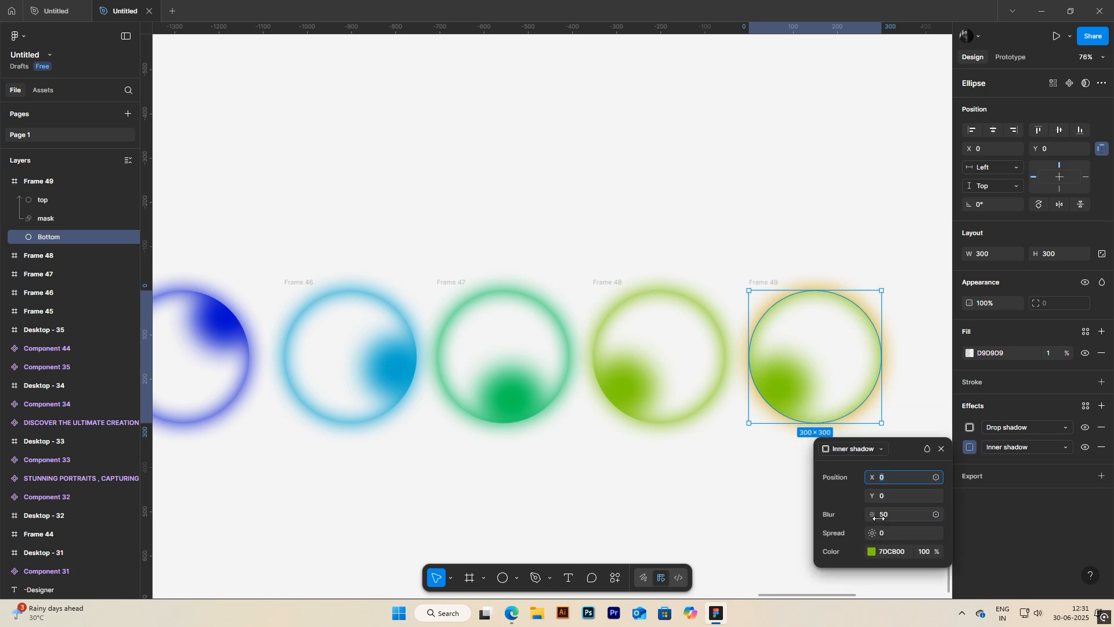
pyautogui.press('Return')
pyautogui.click(942, 447)
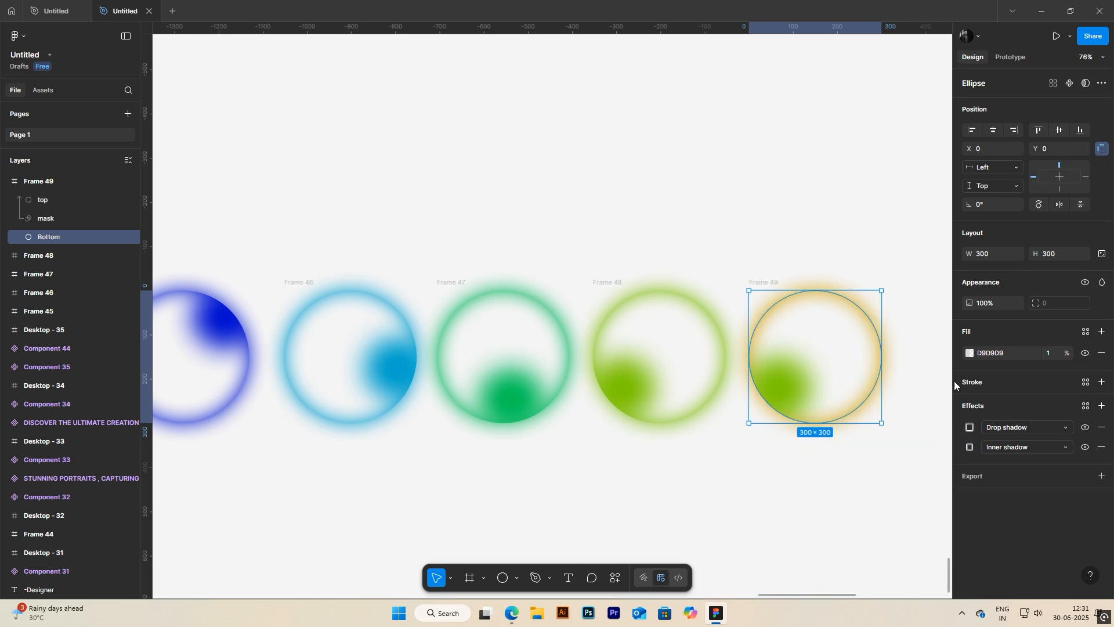
# Step: Set the fill of the fifth orb's top ellipse to CBA200
pyautogui.click(54, 202)
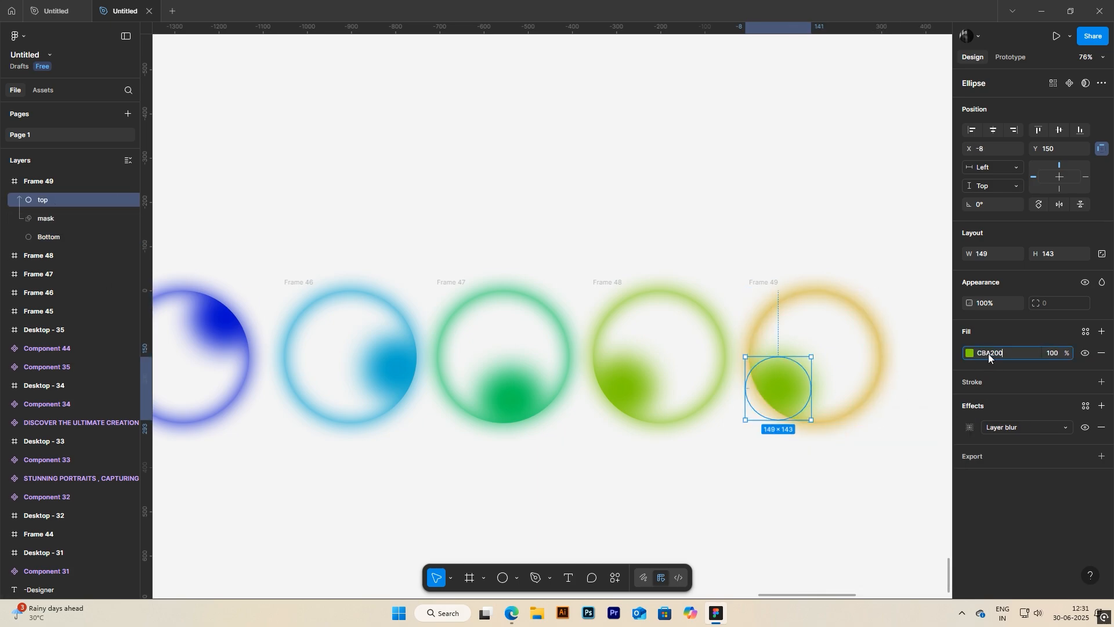
pyautogui.click(988, 354)
pyautogui.write('CBA200')
pyautogui.press('Return')
# Step: Move the amber top ellipse to the upper left of its circle, at about X -30, Y 7
pyautogui.click(785, 462)
pyautogui.click(787, 385)
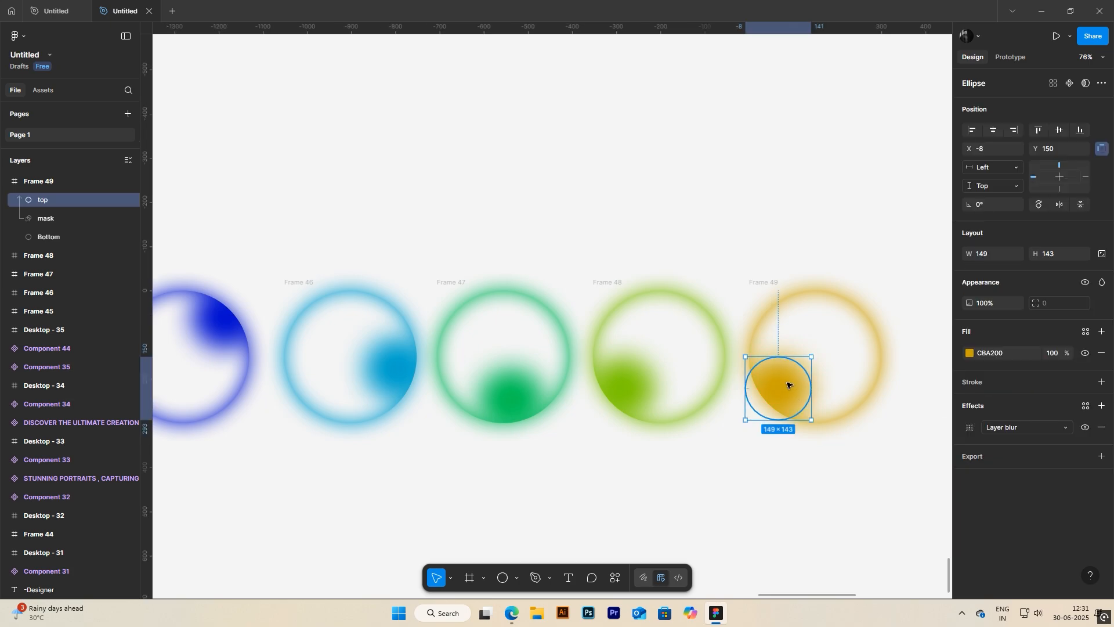
pyautogui.moveTo(787, 385); pyautogui.dragTo(777, 331)
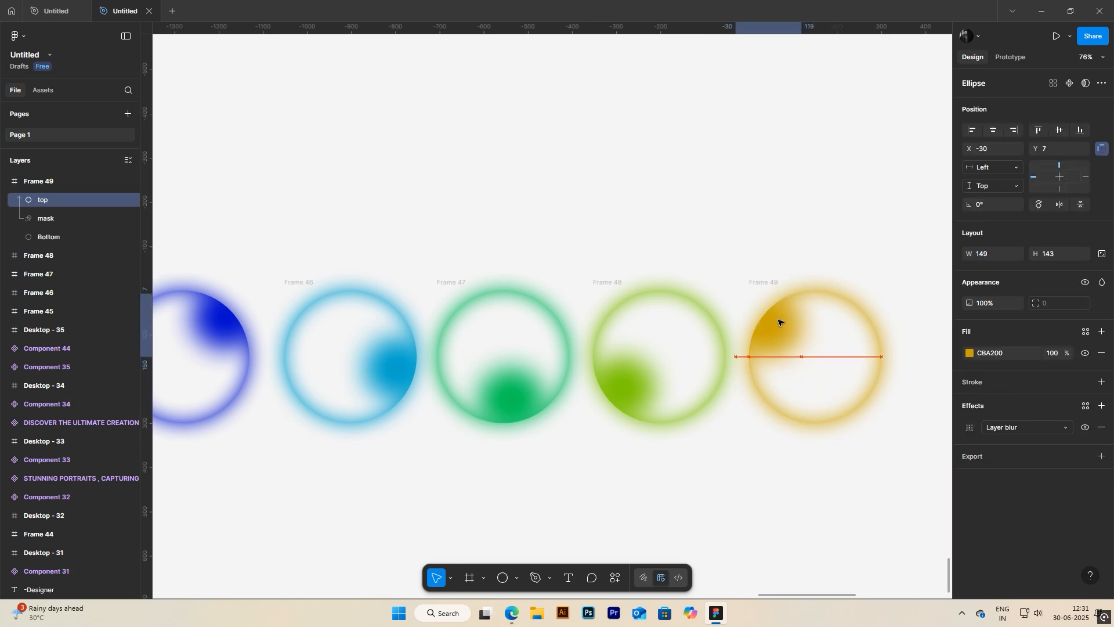
# Step: Shift the fourth orb's yellow-green top ellipse slightly up and left, to about X -21, Y 133
pyautogui.click(629, 395)
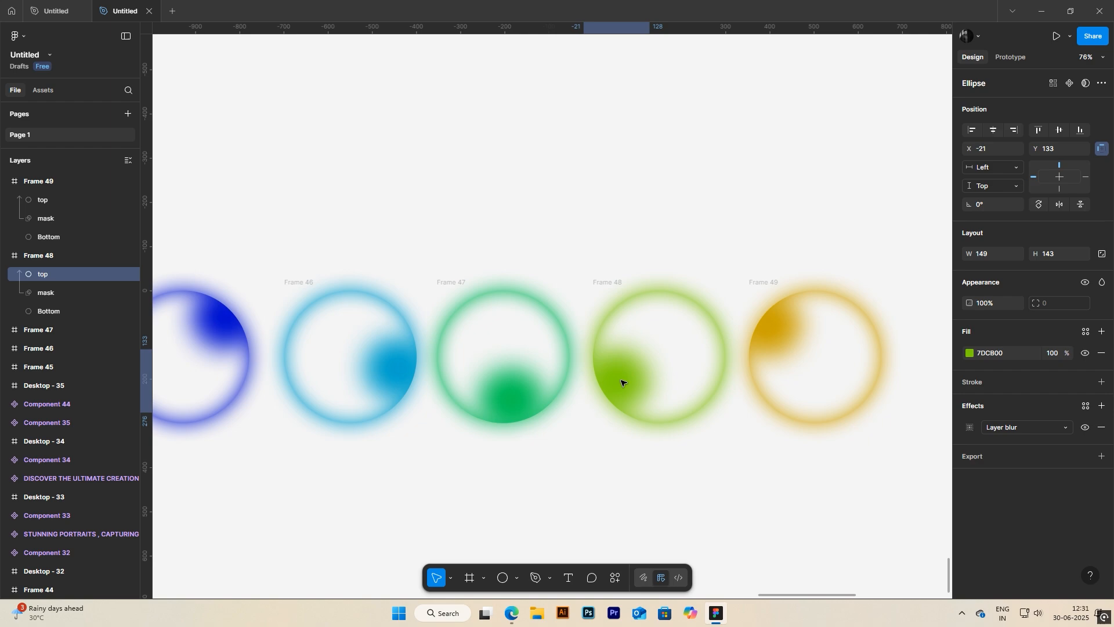
pyautogui.moveTo(803, 345); pyautogui.dragTo(795, 333)
pyautogui.click(699, 502)
# Step: Select all five orb frames and combine them into a component set
pyautogui.scroll(-5, 699, 502)
pyautogui.moveTo(696, 491); pyautogui.dragTo(696, 339)
pyautogui.scroll(3, 676, 340)
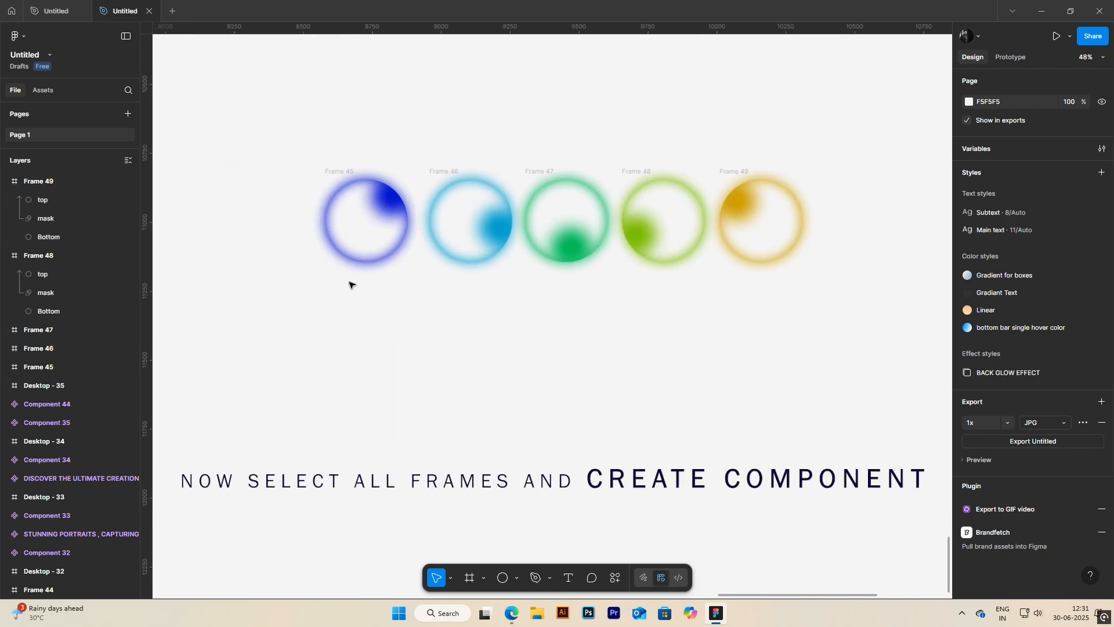
pyautogui.click(5, 186)
pyautogui.click(5, 199)
pyautogui.moveTo(282, 129); pyautogui.dragTo(814, 301)
pyautogui.click(1072, 83)
pyautogui.click(998, 102)
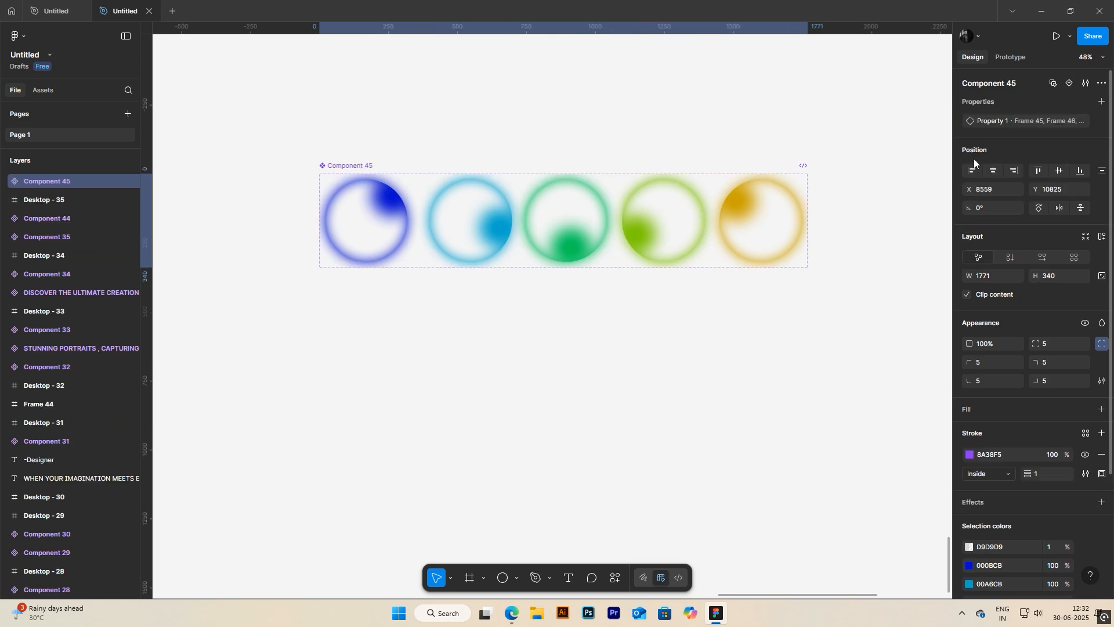
# Step: Switch to prototyping and connect the first blue variant, Frame 45, to the light blue variant, Frame 46
pyautogui.scroll(3, 493, 197)
pyautogui.click(1010, 59)
pyautogui.click(333, 249)
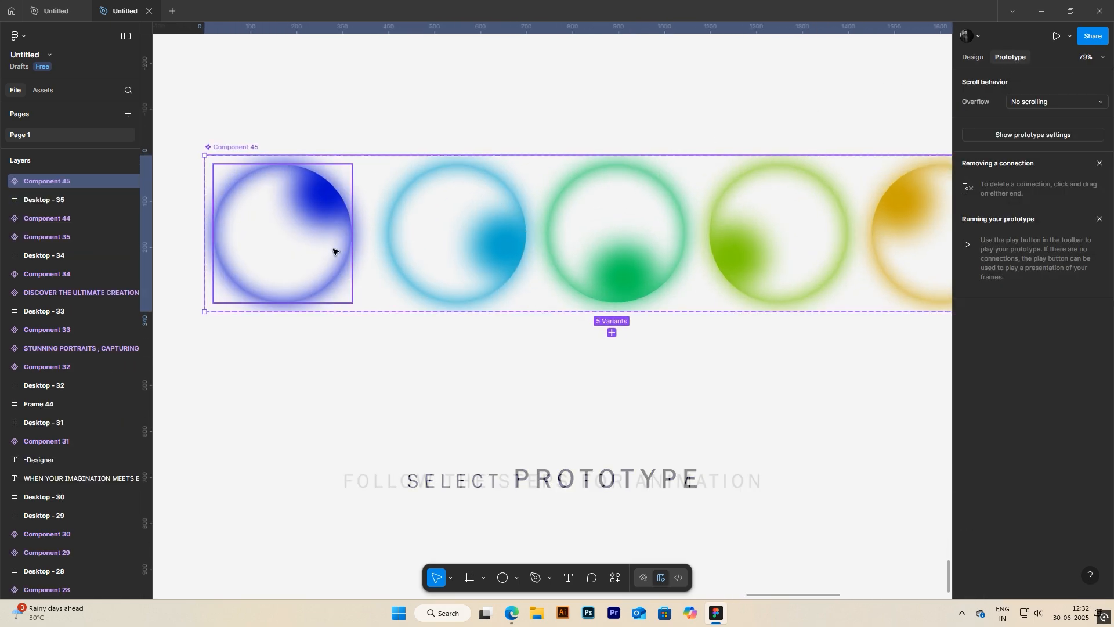
pyautogui.moveTo(353, 233); pyautogui.dragTo(382, 239)
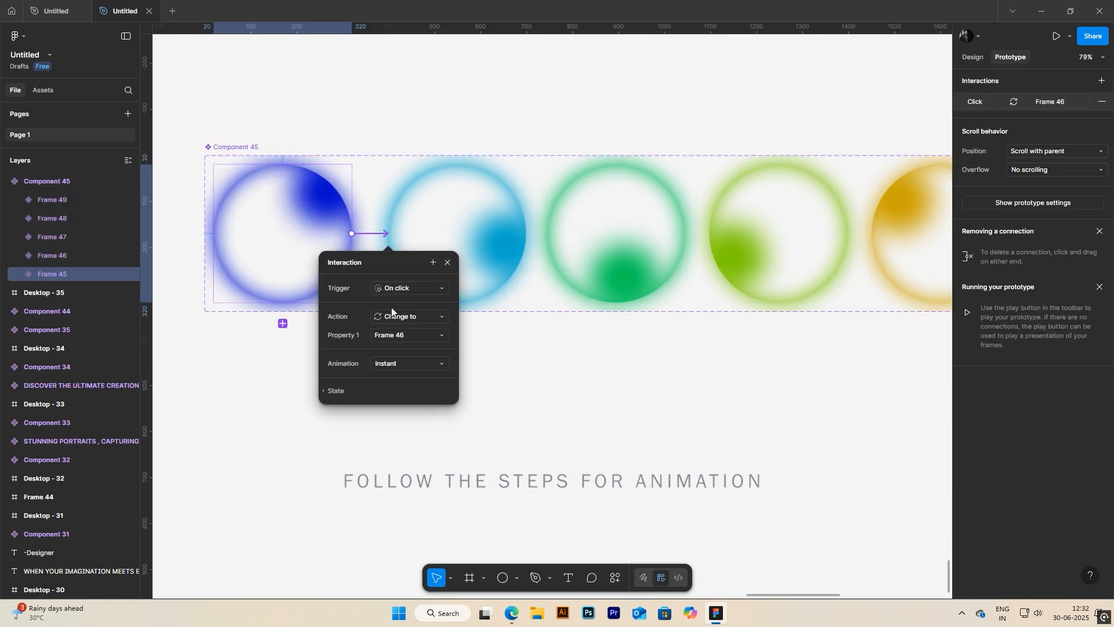
# Step: Set the Frame 45 interaction to trigger after a delay of 1 ms
pyautogui.click(402, 288)
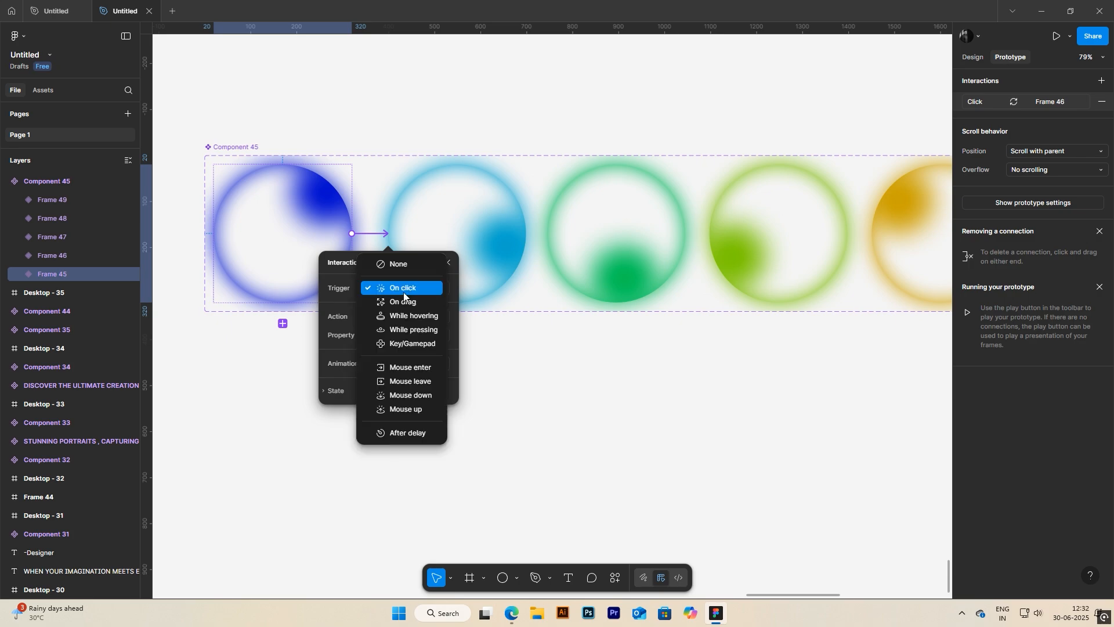
pyautogui.click(418, 434)
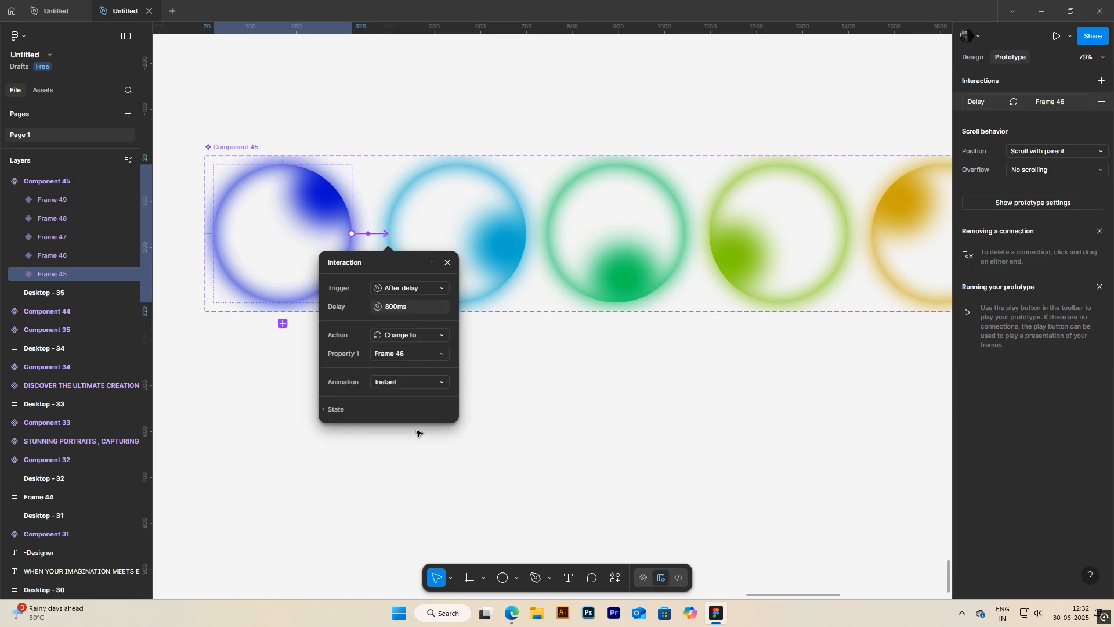
pyautogui.click(393, 308)
pyautogui.write('1')
pyautogui.press('Return')
# Step: Set the Frame 45 interaction's animation to Smart animate with a Linear curve and a 1000 ms duration
pyautogui.click(395, 383)
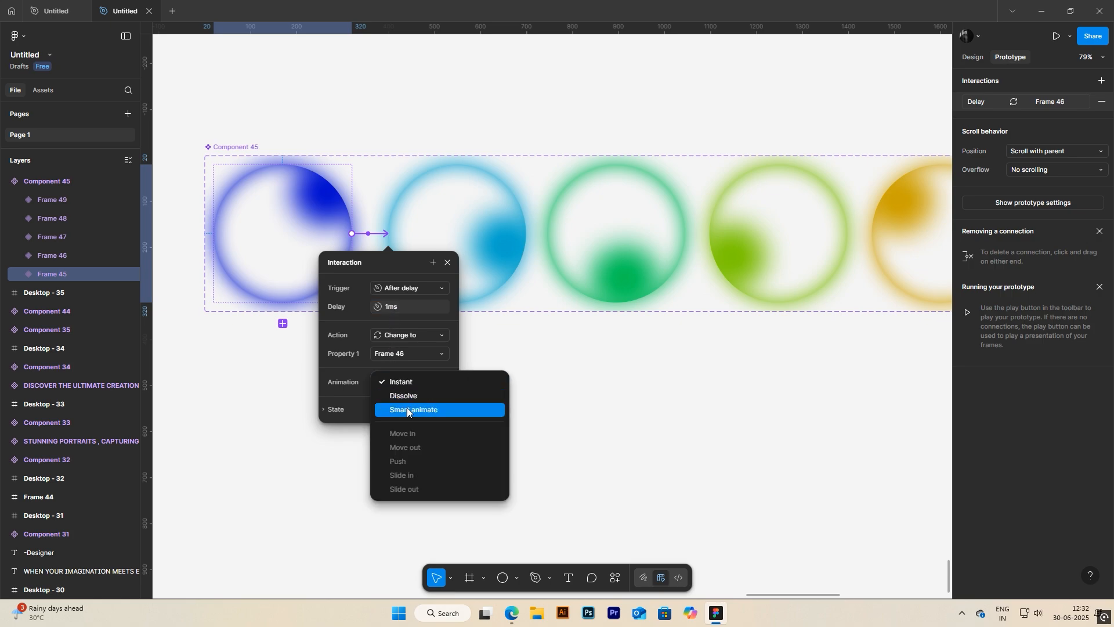
pyautogui.click(407, 410)
pyautogui.click(404, 400)
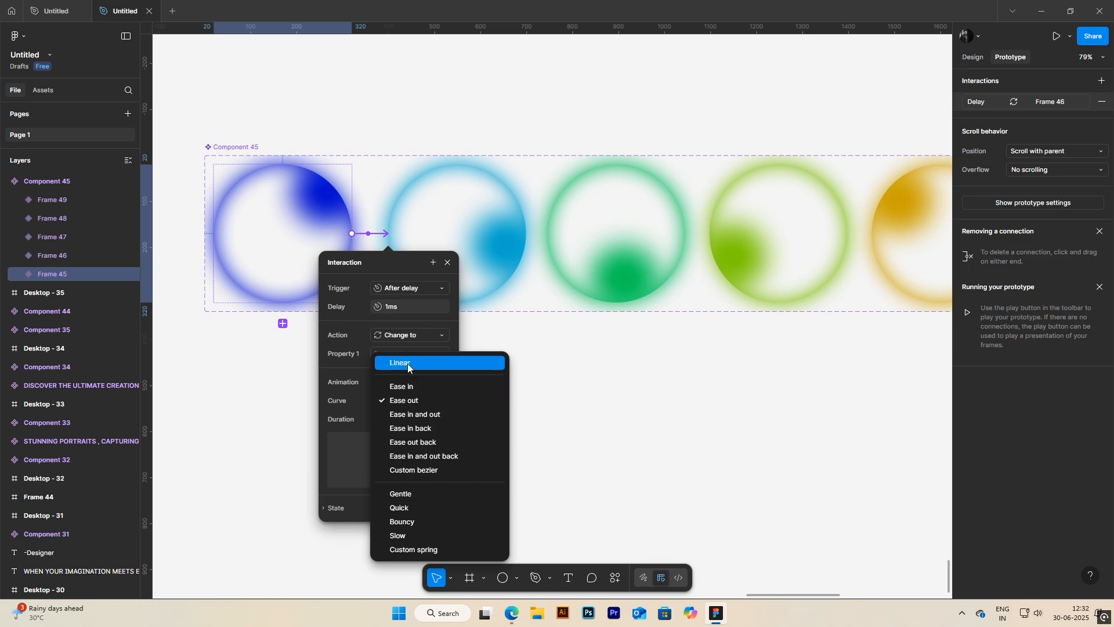
pyautogui.click(408, 363)
pyautogui.click(396, 420)
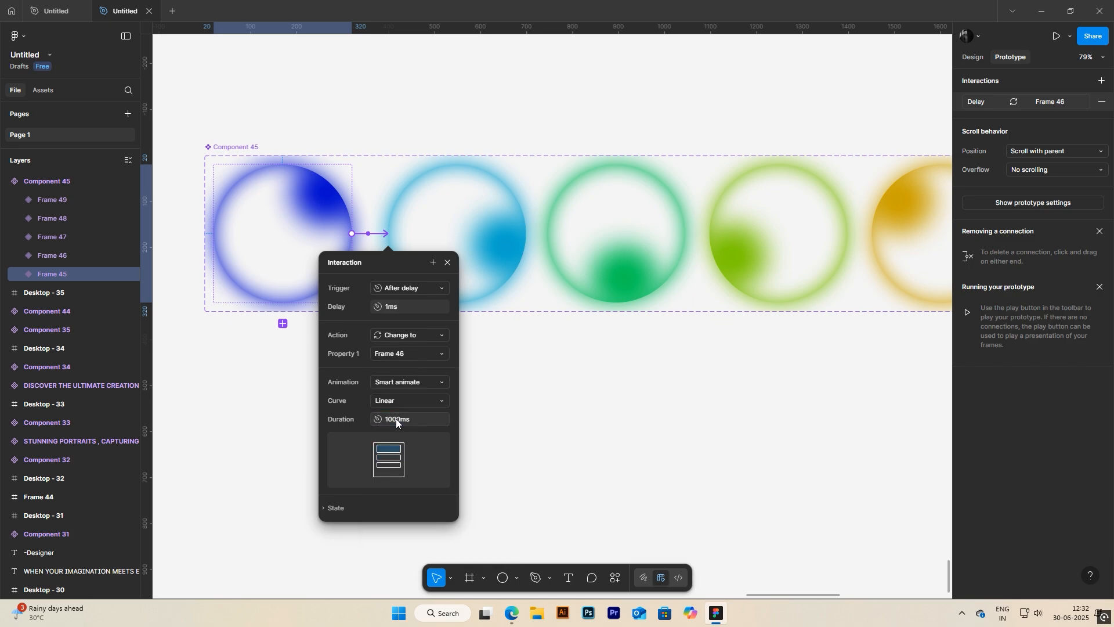
pyautogui.click(450, 261)
# Step: Connect variant Frame 46 to Frame 47 with an After delay trigger of 1 ms
pyautogui.click(455, 257)
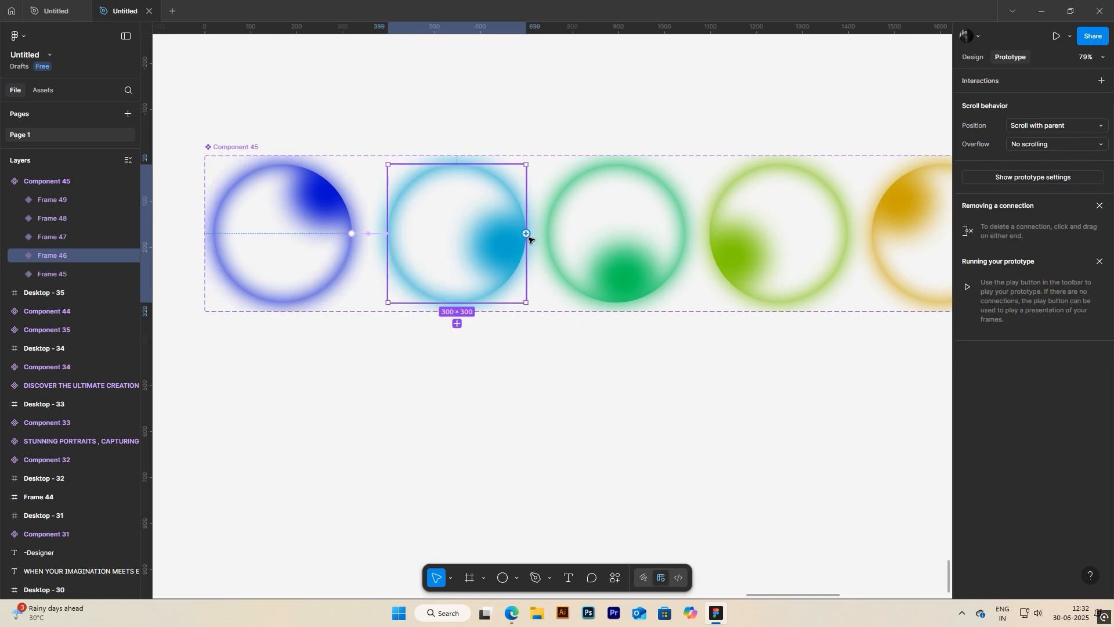
pyautogui.moveTo(526, 234); pyautogui.dragTo(561, 230)
pyautogui.click(576, 288)
pyautogui.click(558, 441)
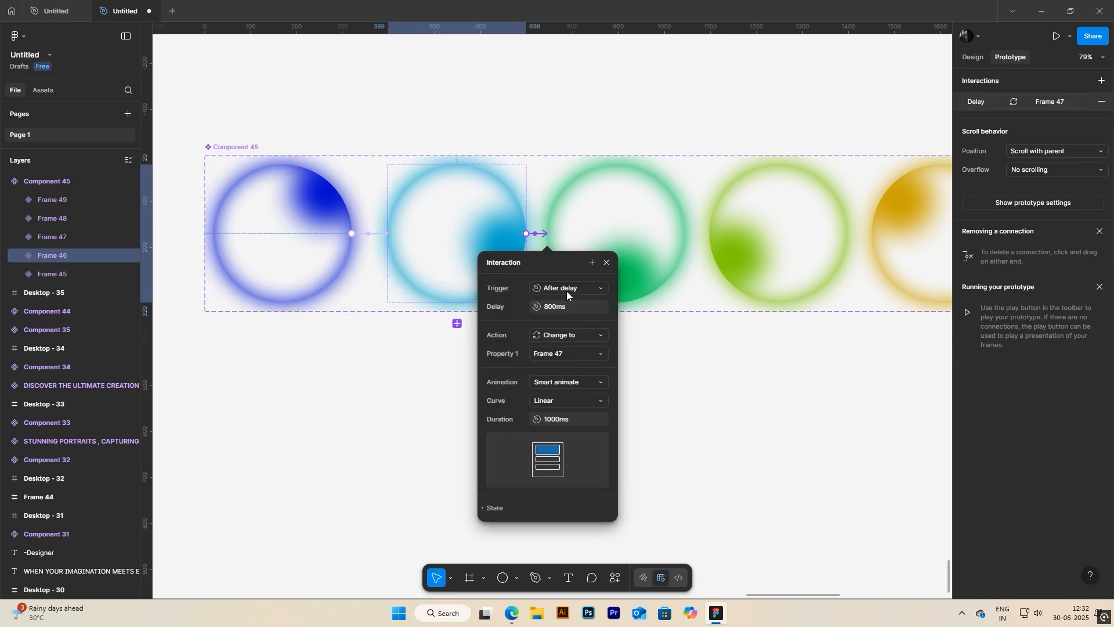
pyautogui.click(562, 306)
pyautogui.write('1')
pyautogui.press('Return')
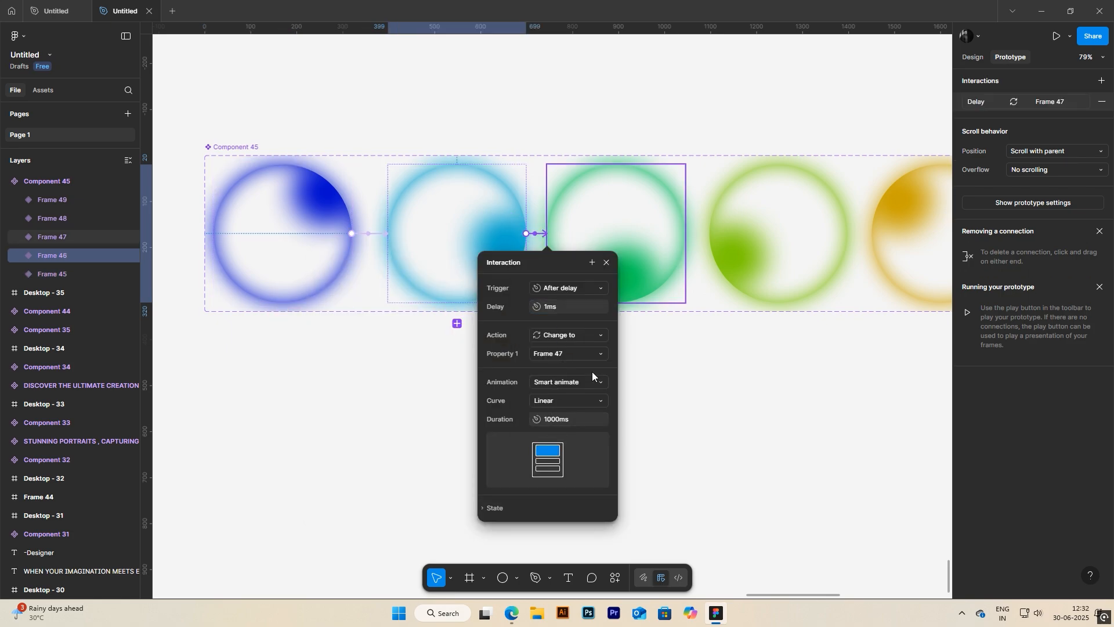
pyautogui.click(607, 263)
# Step: Connect the green variant Frame 47 to Frame 48 with an After delay trigger
pyautogui.click(667, 243)
pyautogui.moveTo(685, 234); pyautogui.dragTo(723, 232)
pyautogui.click(738, 288)
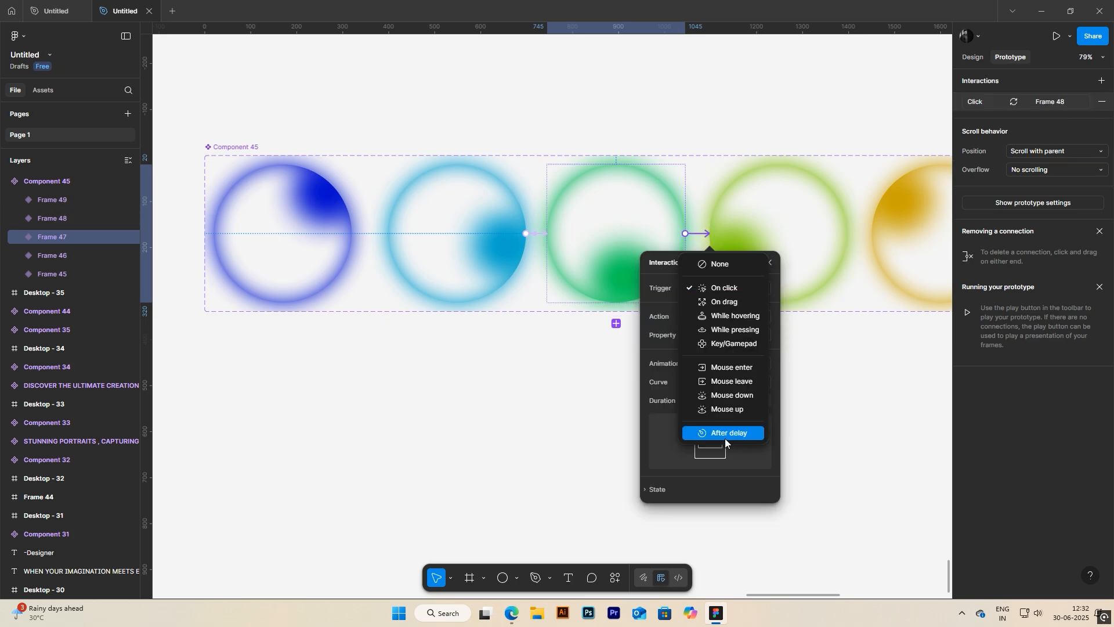
pyautogui.click(725, 438)
pyautogui.click(783, 272)
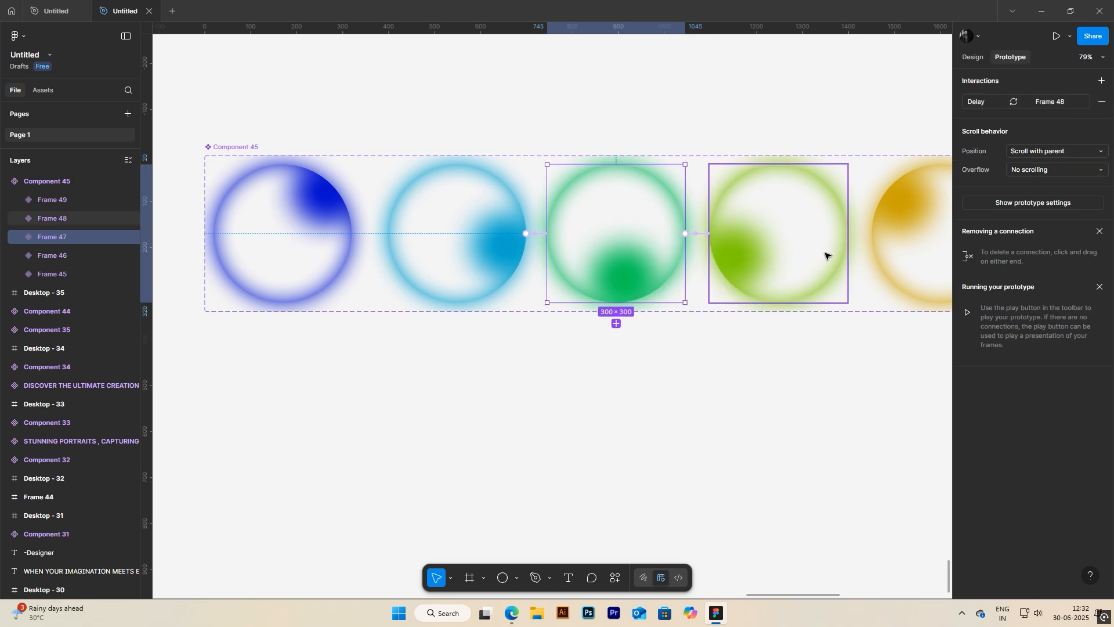
# Step: Connect the yellow-green variant Frame 48 to Frame 49 with an After delay trigger of 1 ms
pyautogui.scroll(-1, 862, 257)
pyautogui.hscroll(2, 796, 247)
pyautogui.moveTo(785, 232); pyautogui.dragTo(824, 244)
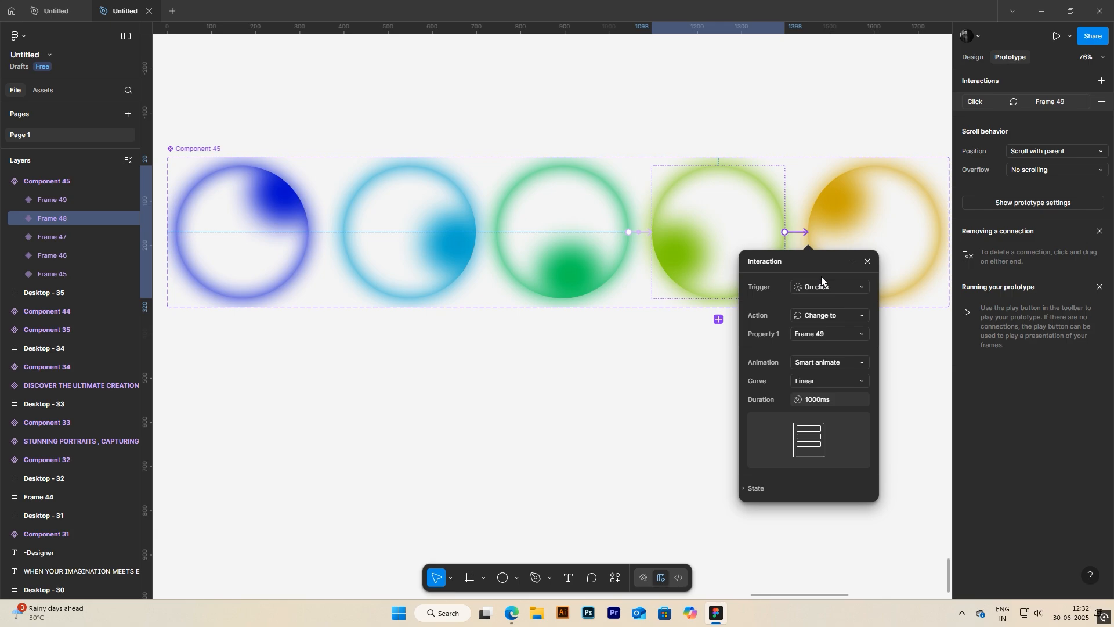
pyautogui.click(830, 286)
pyautogui.click(824, 427)
pyautogui.click(818, 305)
pyautogui.write('1')
pyautogui.press('Return')
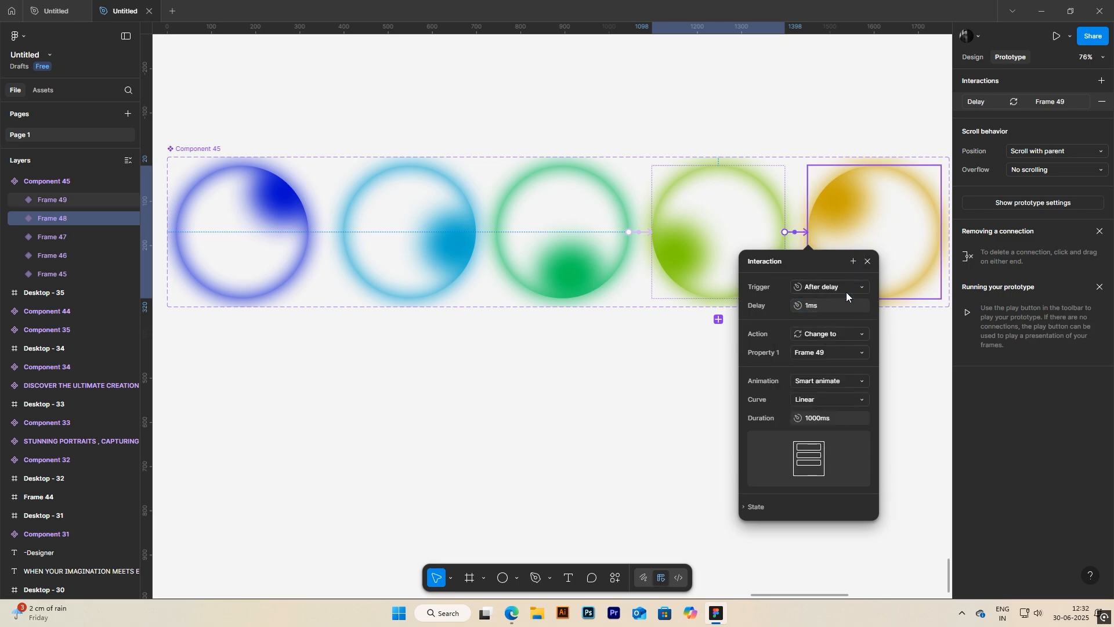
pyautogui.click(868, 261)
# Step: Connect the yellow variant Frame 49 back to Frame 45 with an After delay trigger of 1 ms
pyautogui.click(886, 260)
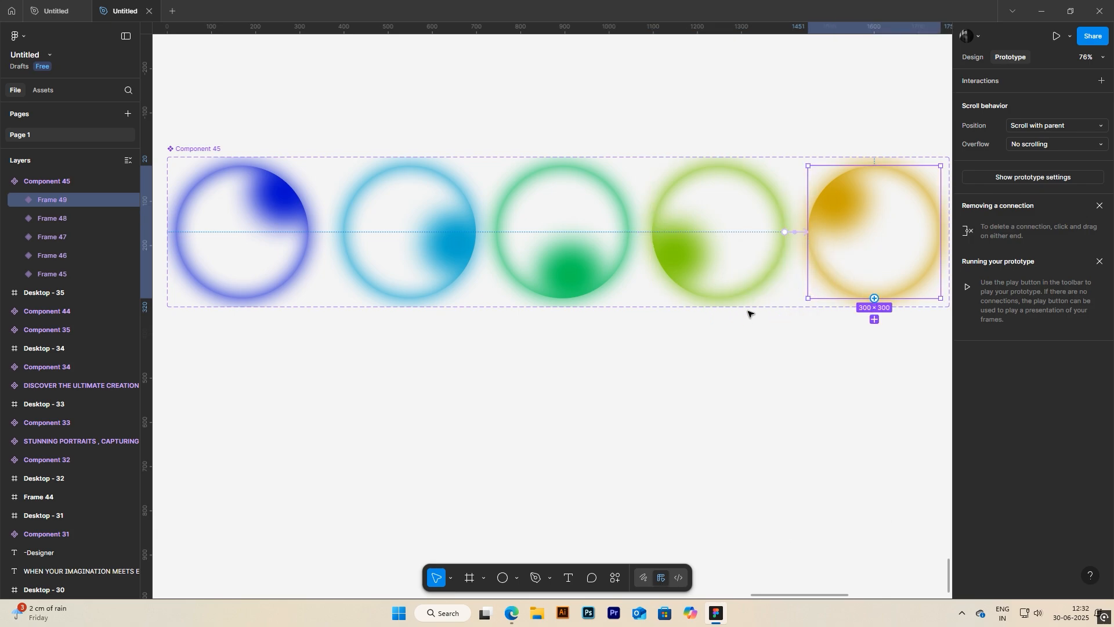
pyautogui.moveTo(808, 240); pyautogui.dragTo(249, 237)
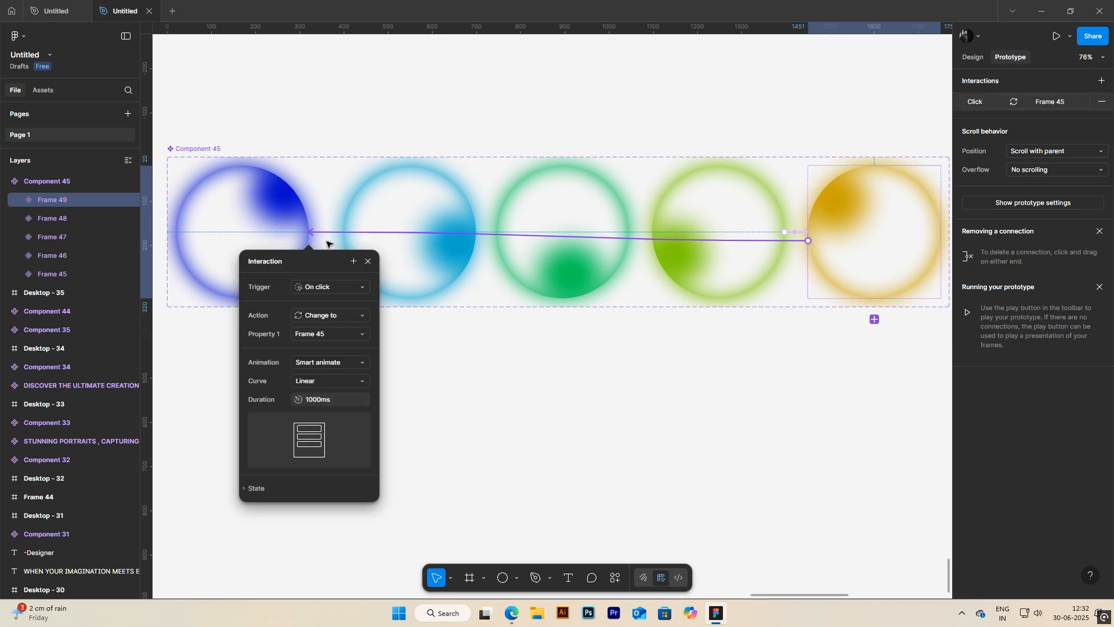
pyautogui.click(326, 287)
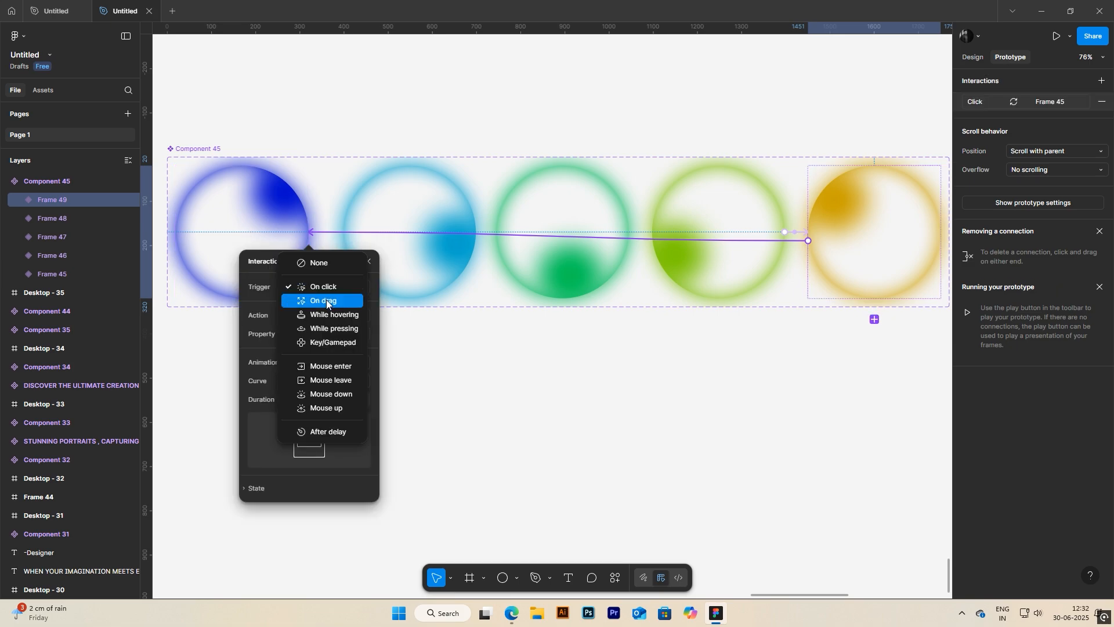
pyautogui.click(323, 430)
pyautogui.write('1')
pyautogui.press('Return')
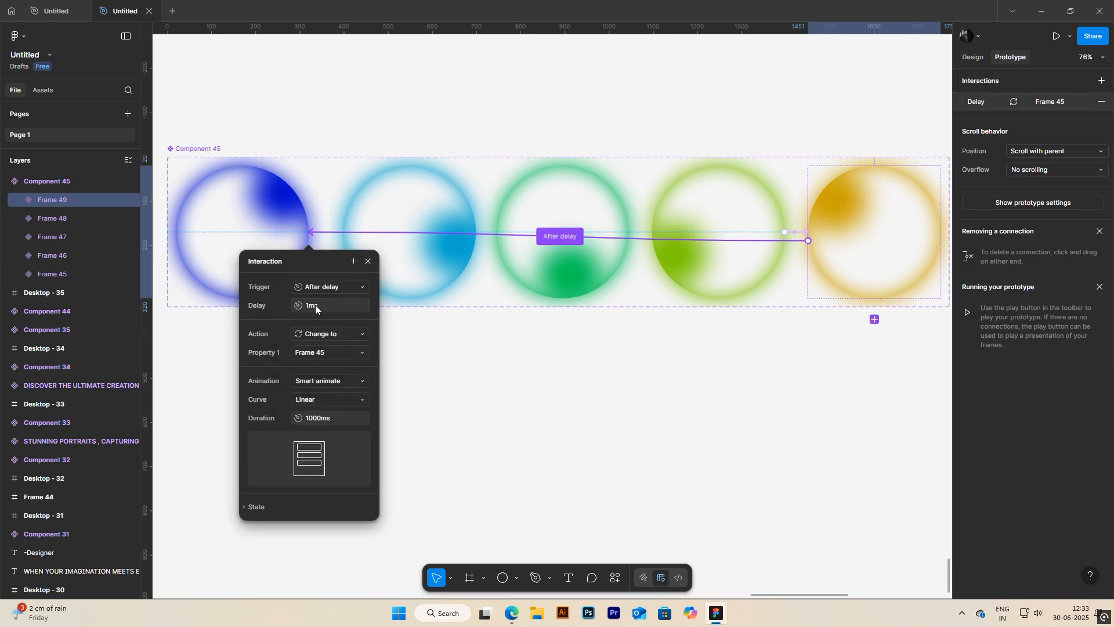
pyautogui.click(369, 262)
# Step: Open the library of components created in this file and bring Component 45 into view
pyautogui.scroll(-5, 527, 306)
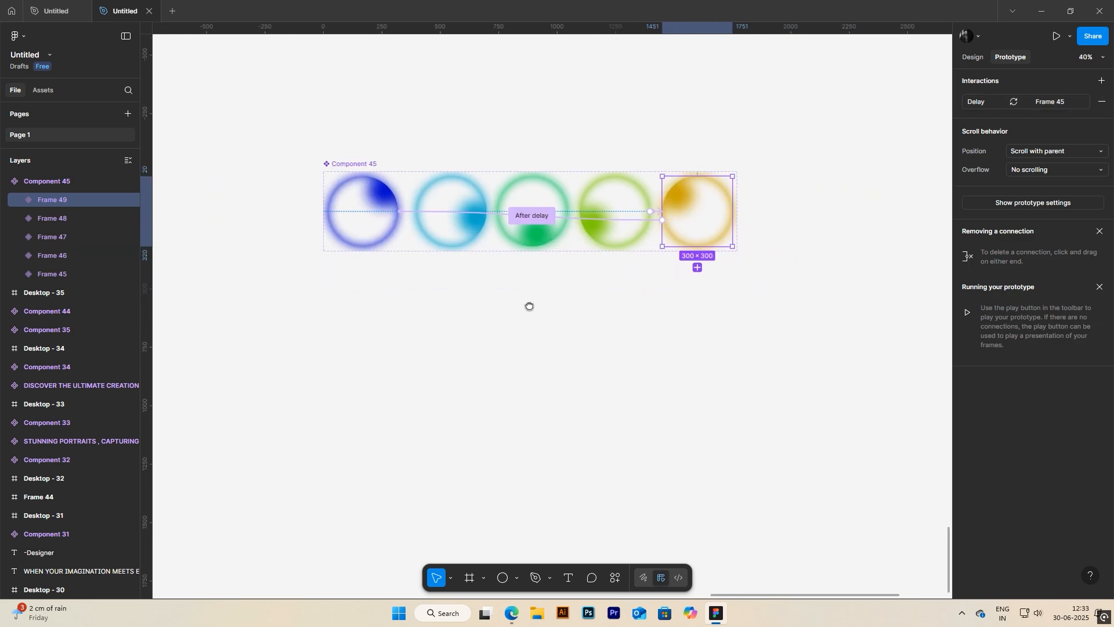
pyautogui.click(526, 297)
pyautogui.click(37, 88)
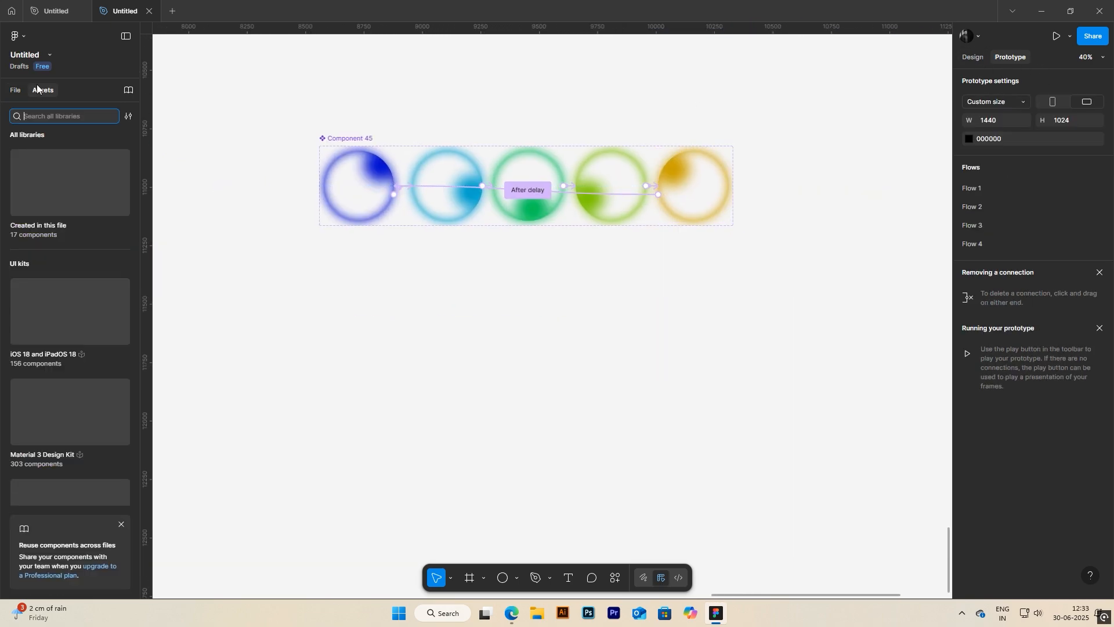
pyautogui.click(58, 165)
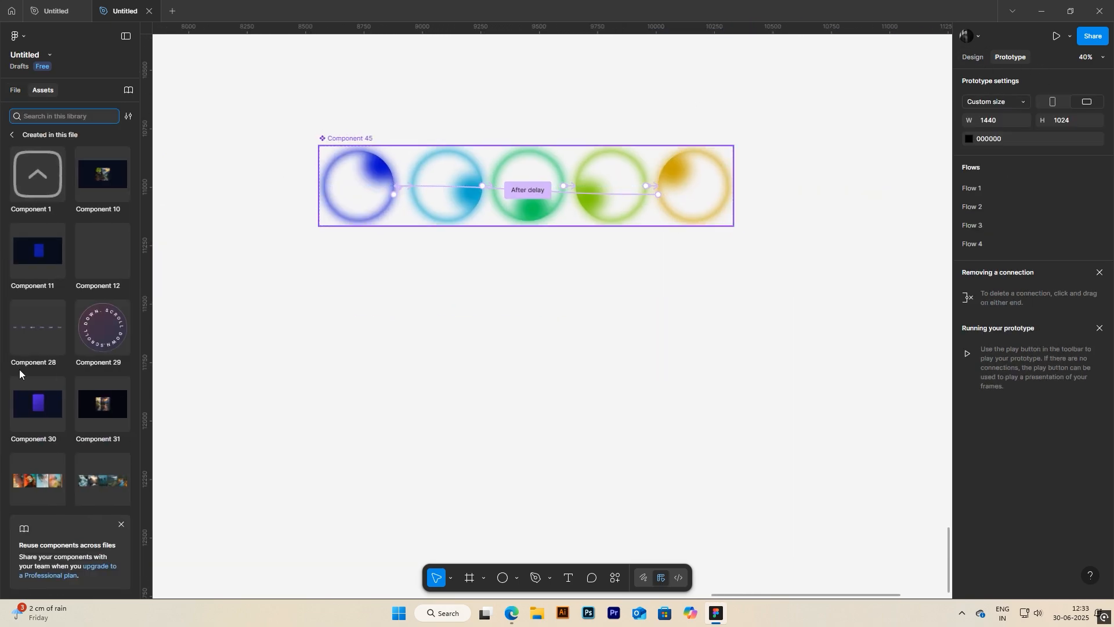
pyautogui.scroll(-5, 20, 369)
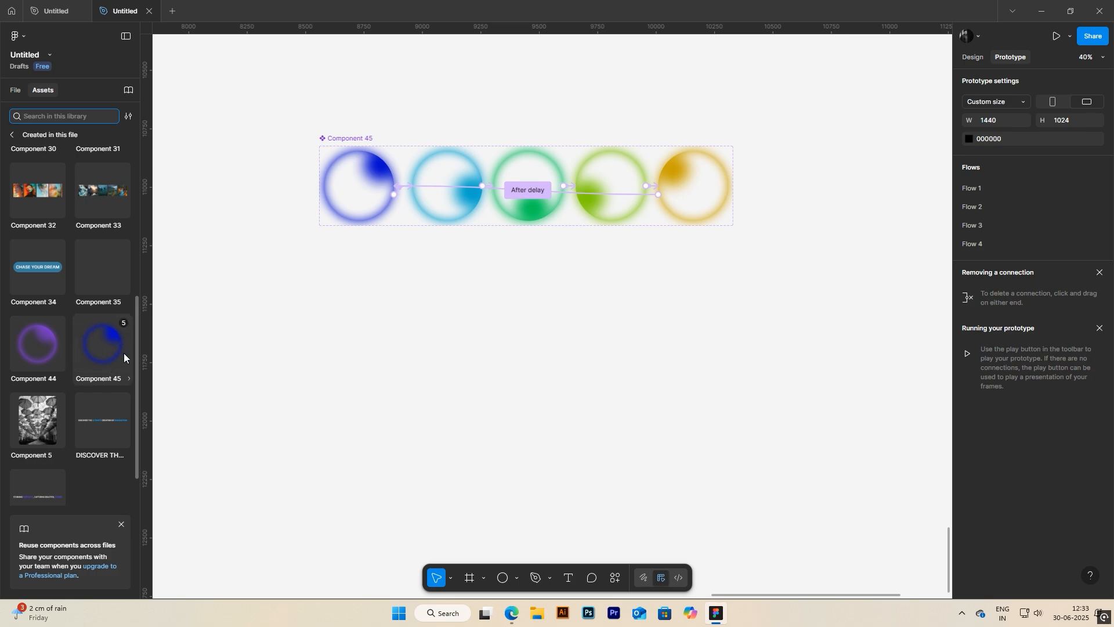
# Step: Add a 1440 × 1024 Desktop frame directly below the Component 45 variant set
pyautogui.click(470, 577)
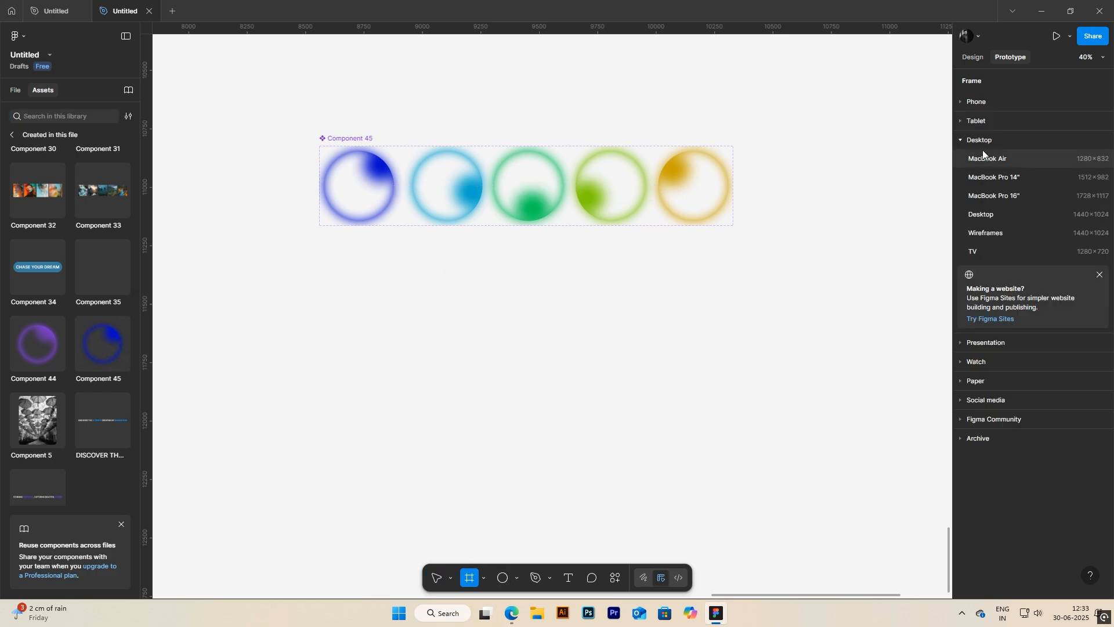
pyautogui.click(981, 214)
pyautogui.moveTo(695, 270); pyautogui.dragTo(362, 320)
pyautogui.scroll(4, 402, 308)
pyautogui.moveTo(441, 270); pyautogui.dragTo(493, 267)
# Step: Change the new desktop frame's fill to black (000000)
pyautogui.click(973, 57)
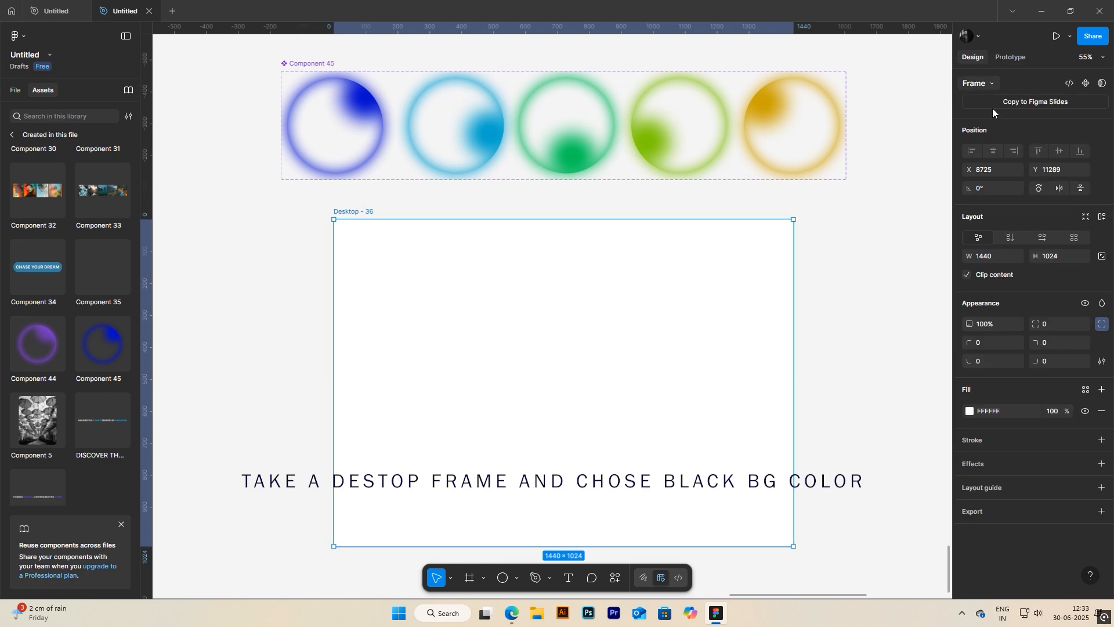
pyautogui.click(969, 411)
pyautogui.moveTo(835, 429); pyautogui.dragTo(817, 473)
pyautogui.click(940, 285)
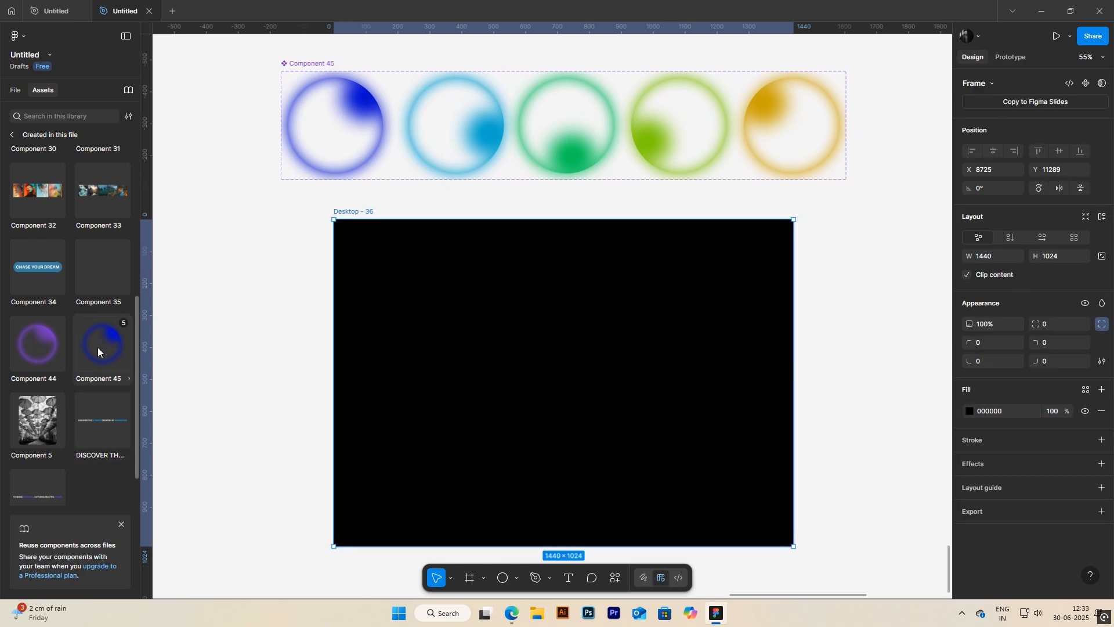
# Step: Place an instance of Component 45 near the middle of the black desktop frame
pyautogui.moveTo(97, 347); pyautogui.dragTo(542, 376)
pyautogui.scroll(3, 612, 402)
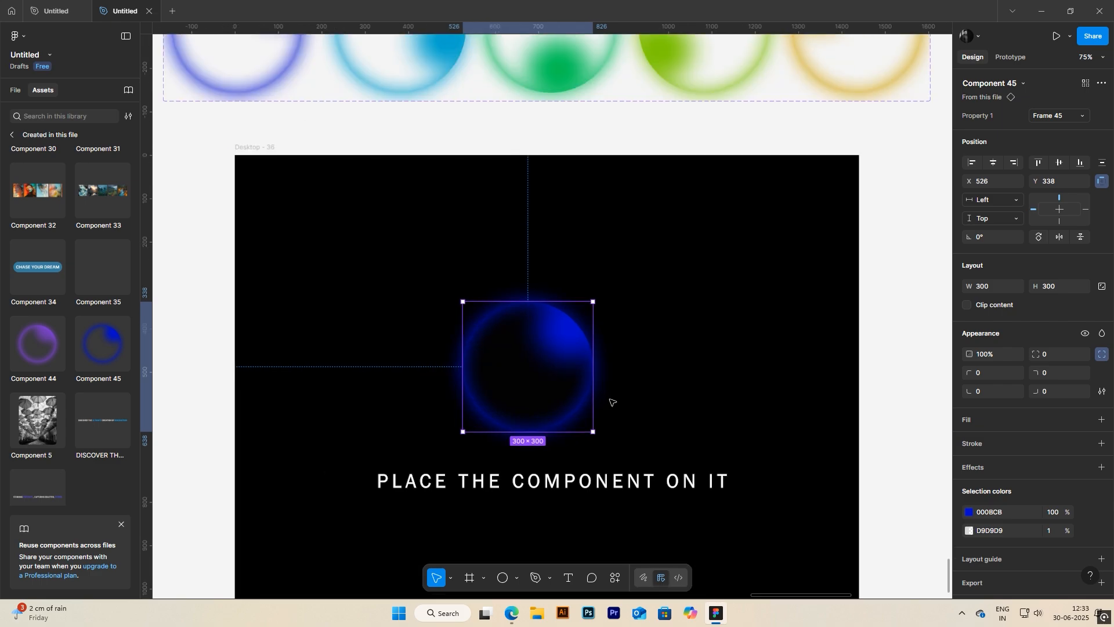
pyautogui.moveTo(613, 402); pyautogui.dragTo(626, 337)
pyautogui.click(664, 388)
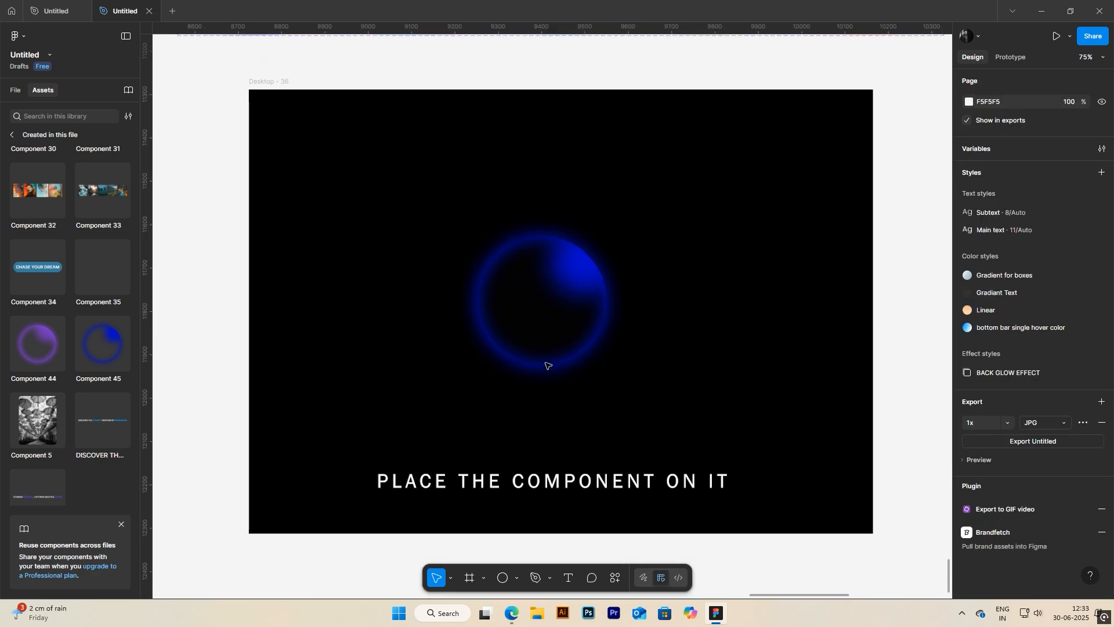
# Step: Present the black desktop frame to preview the animated orb
pyautogui.click(281, 82)
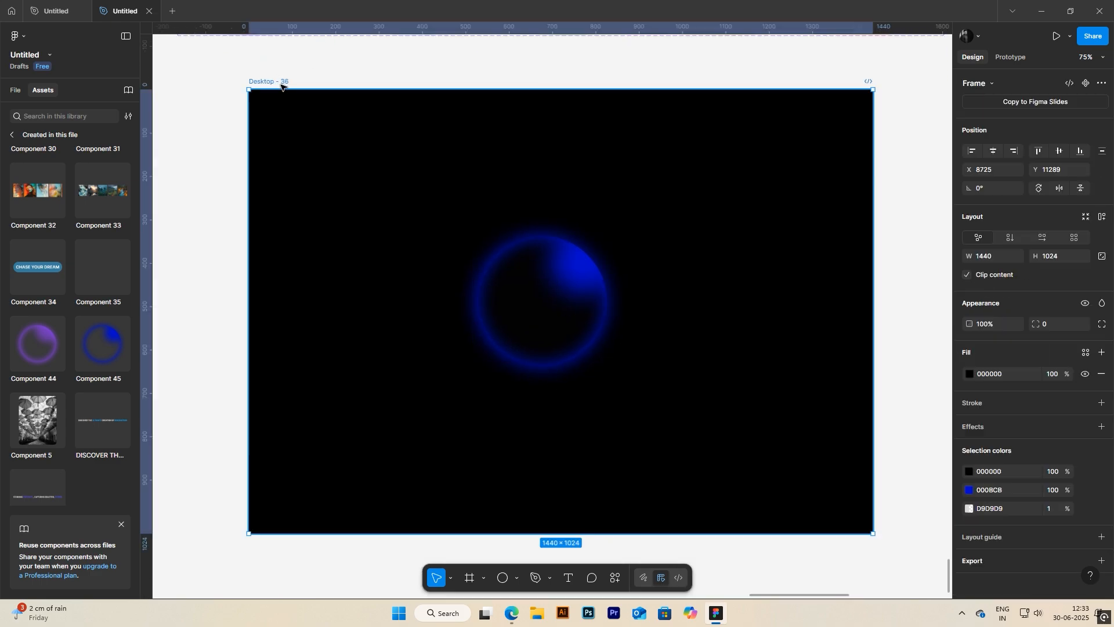
pyautogui.click(1057, 36)
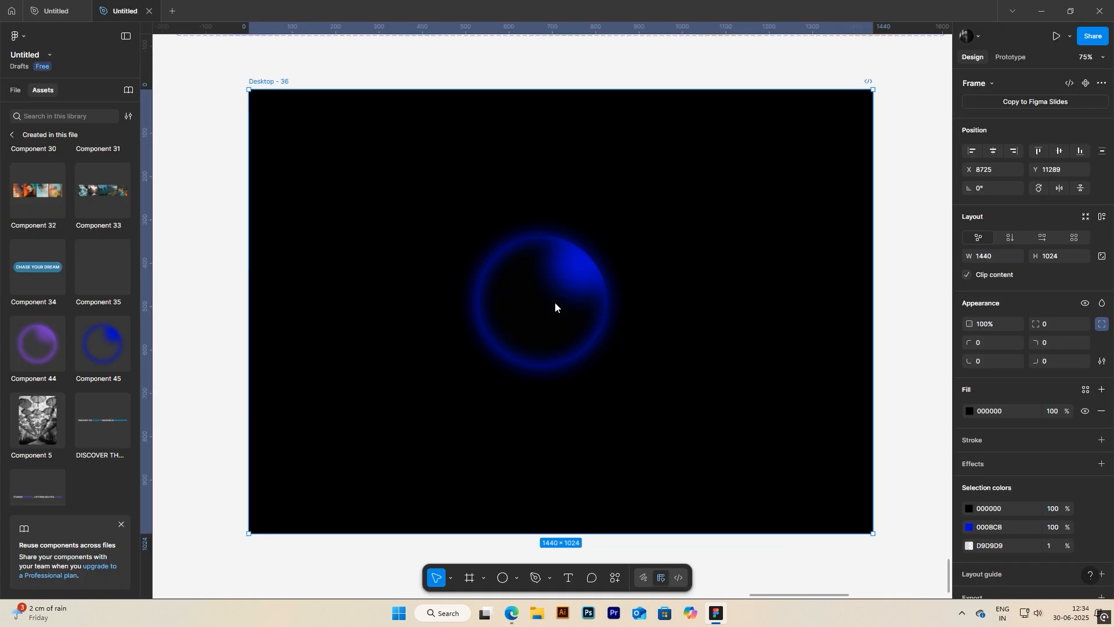
# Step: Draw an ellipse over the blue orb and stretch it to about 269 × 276, roughly covering the ring's interior
pyautogui.scroll(3, 547, 345)
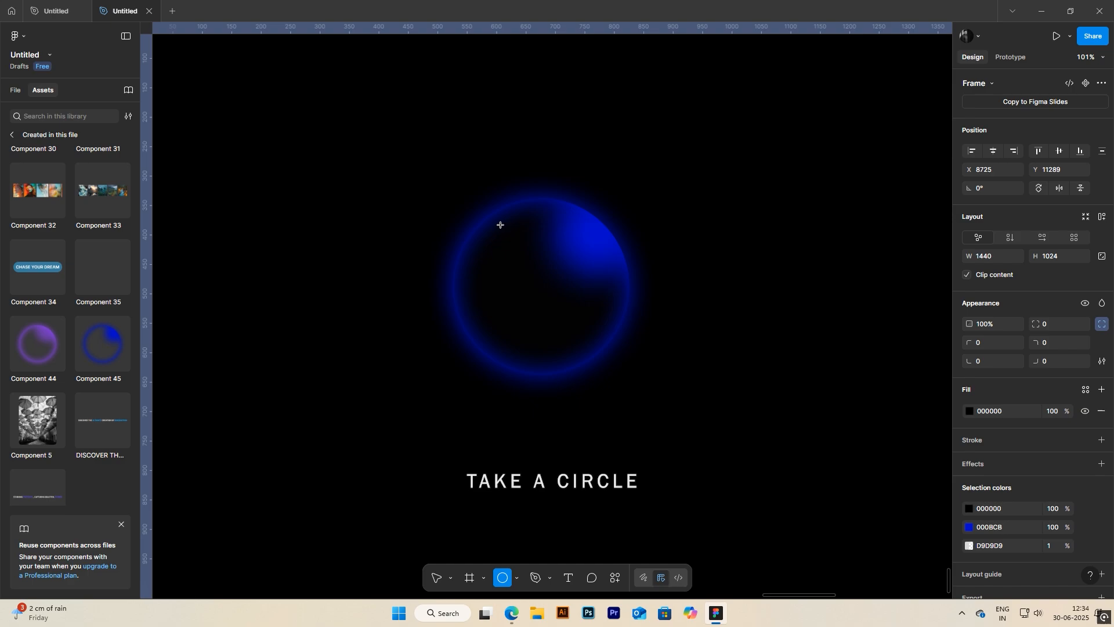
pyautogui.moveTo(500, 225); pyautogui.dragTo(619, 356)
pyautogui.moveTo(572, 307); pyautogui.dragTo(553, 289)
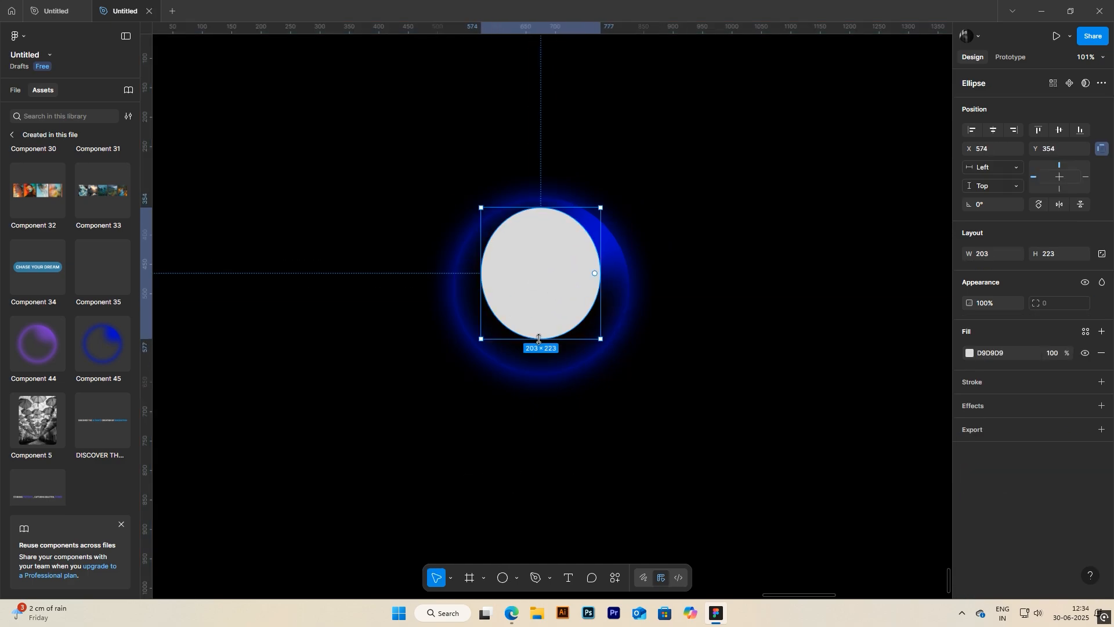
pyautogui.moveTo(538, 339); pyautogui.dragTo(539, 370)
pyautogui.moveTo(481, 287); pyautogui.dragTo(463, 288)
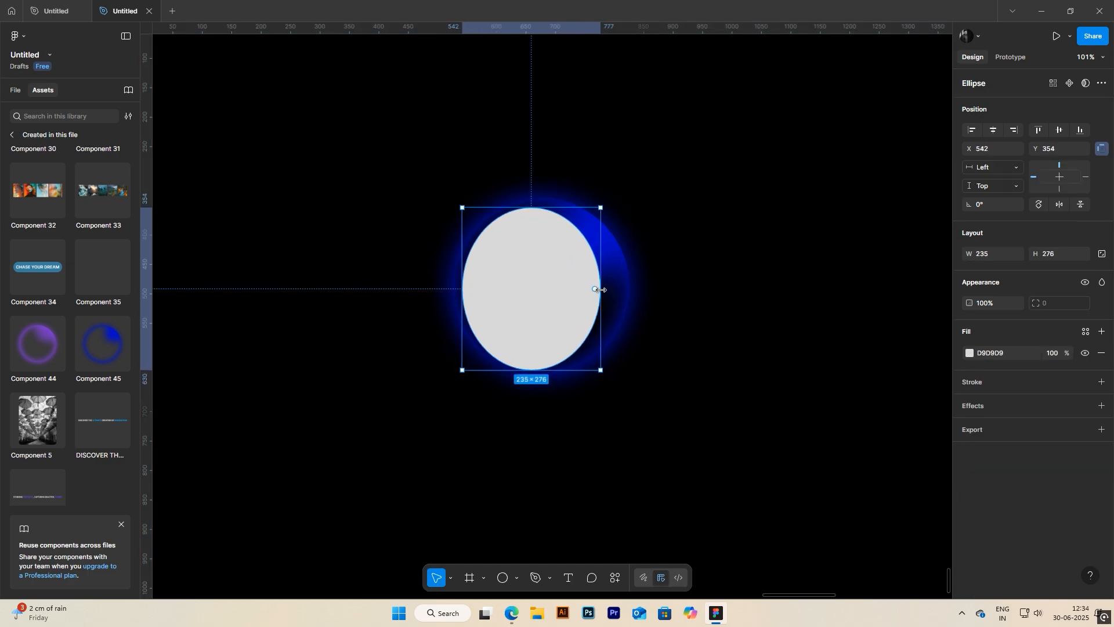
pyautogui.moveTo(601, 289); pyautogui.dragTo(574, 311)
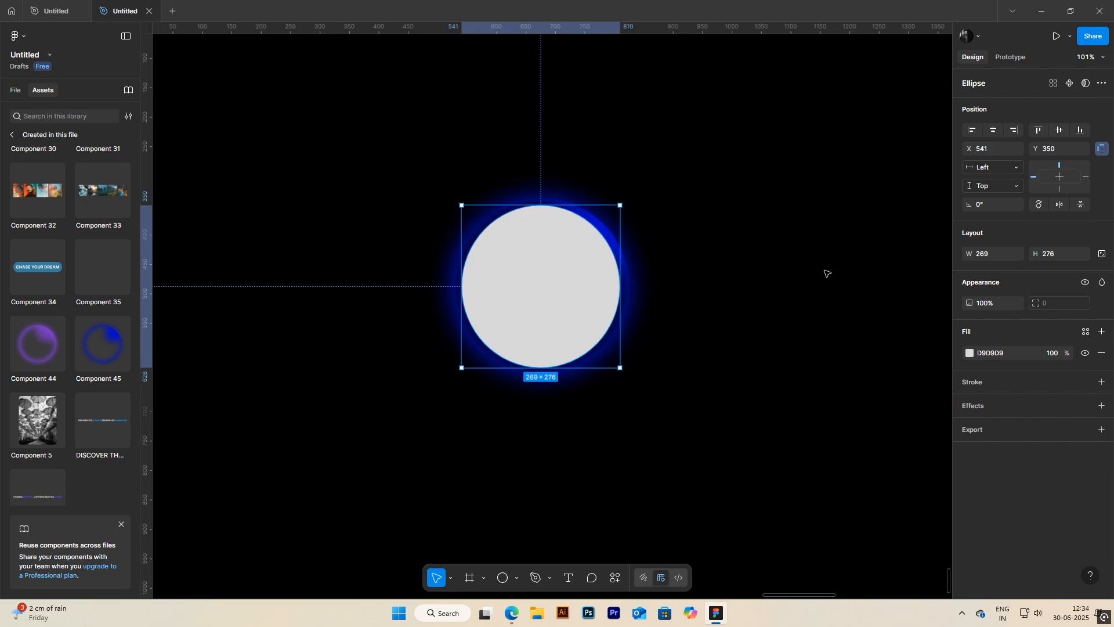
# Step: Set the ellipse's width and height to 270 each
pyautogui.click(985, 253)
pyautogui.write('250')
pyautogui.press('Return')
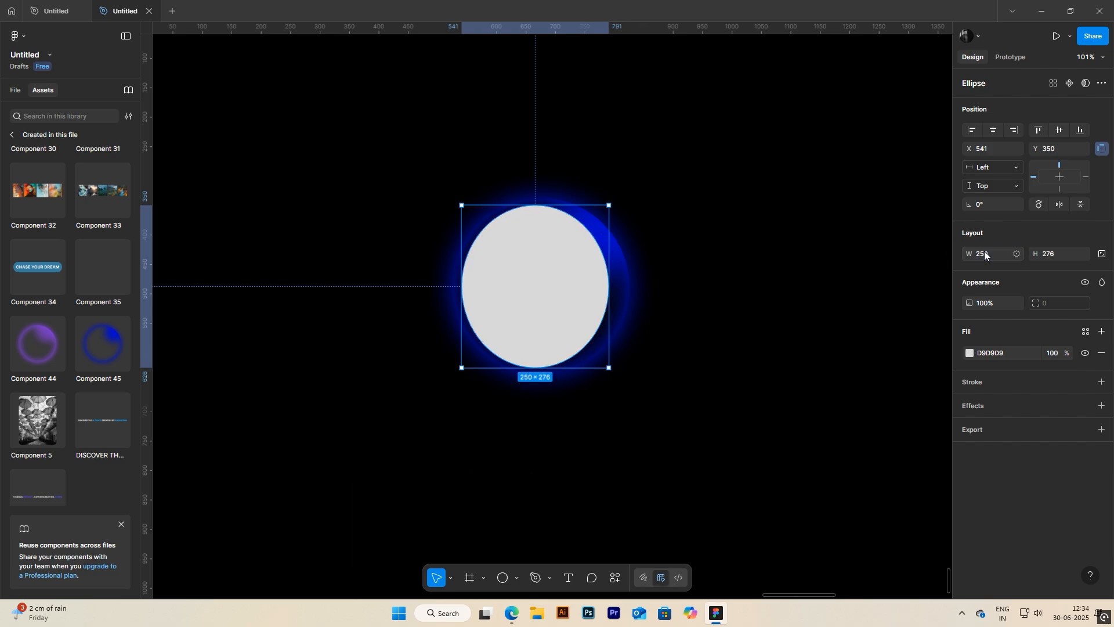
pyautogui.press('Tab')
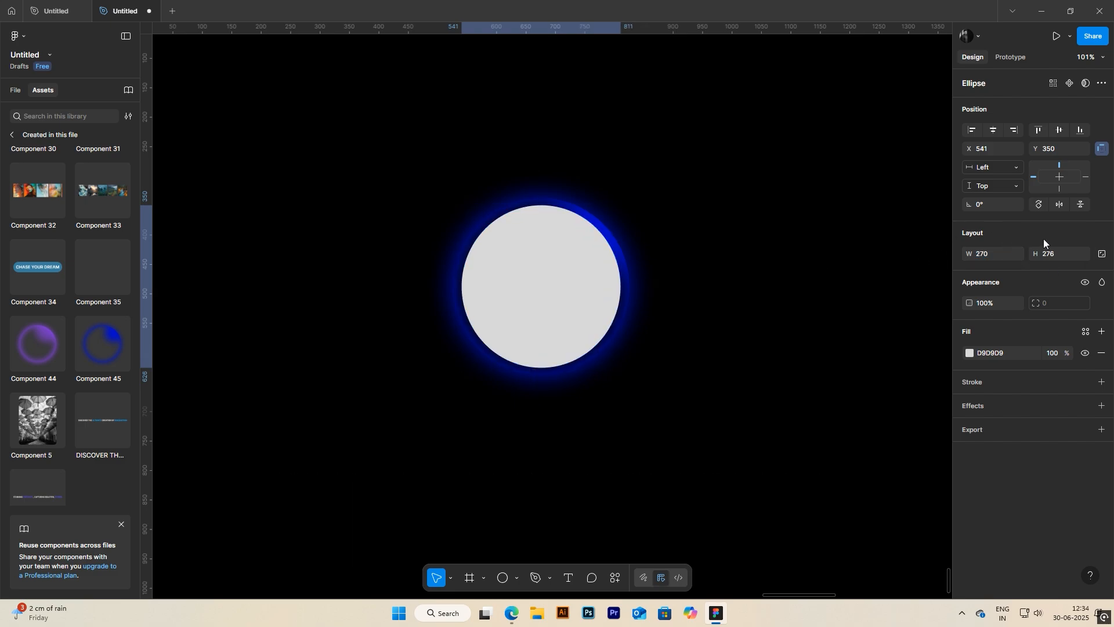
pyautogui.press('Return')
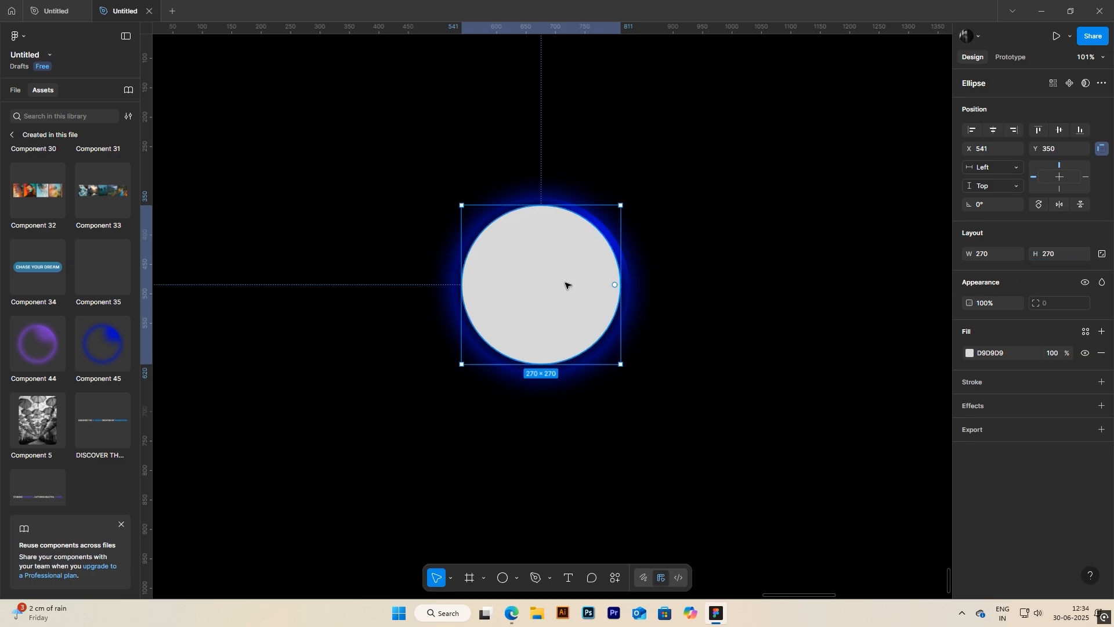
# Step: Change the circle's fill colour to black (000000)
pyautogui.click(969, 353)
pyautogui.moveTo(870, 406); pyautogui.dragTo(821, 458)
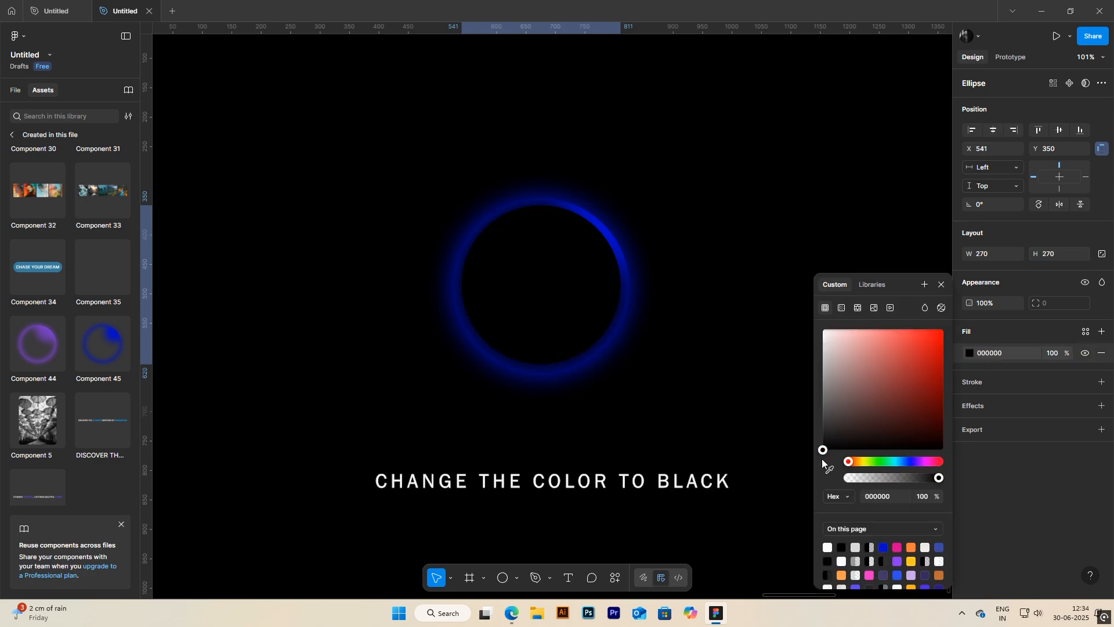
pyautogui.press('Escape')
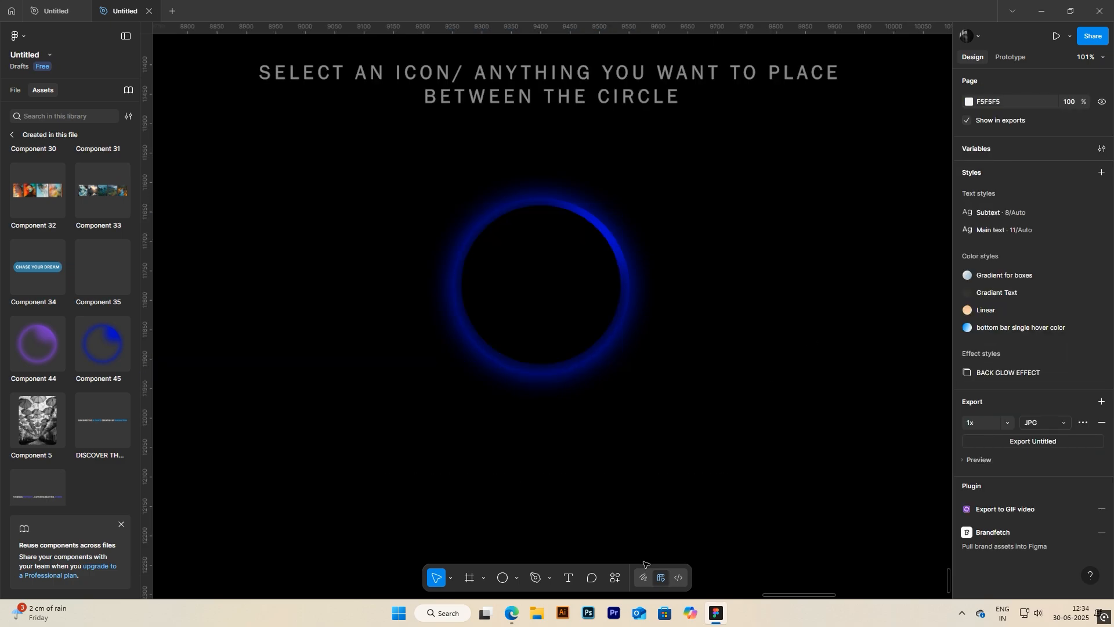
# Step: Insert the Figma logo using the Brandfetch plugin and move it onto the black circle
pyautogui.click(642, 578)
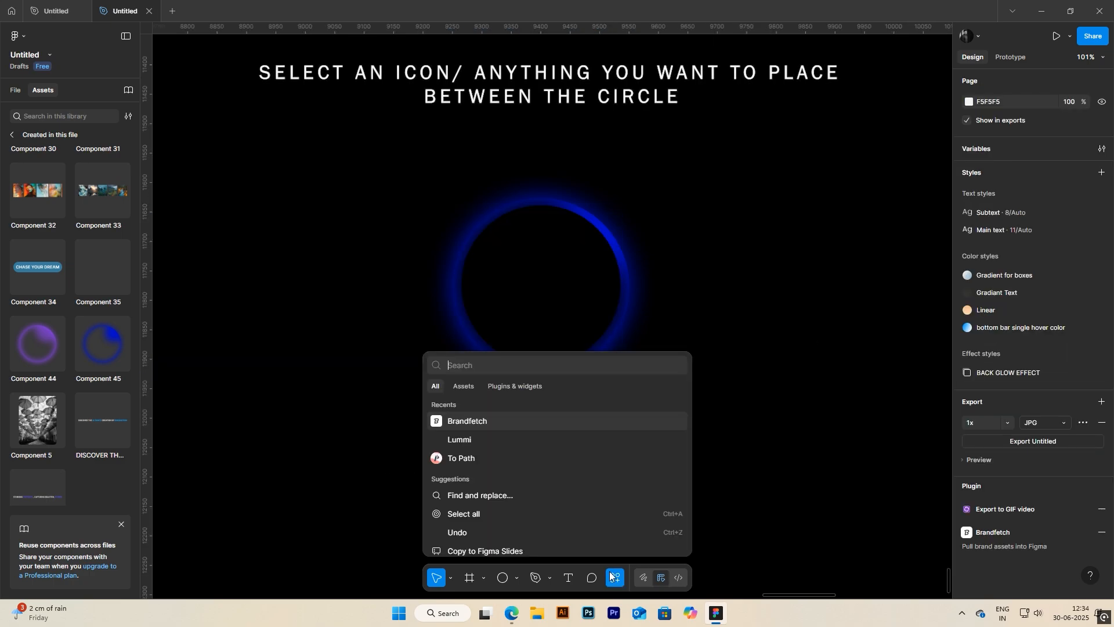
pyautogui.click(477, 423)
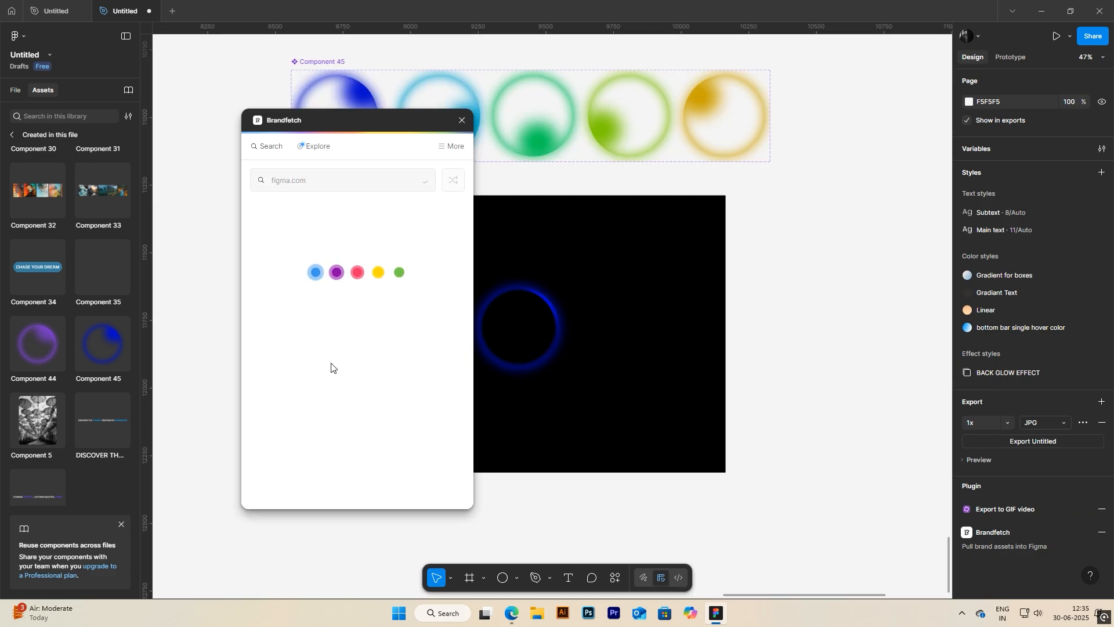
pyautogui.moveTo(300, 400); pyautogui.dragTo(754, 318)
pyautogui.click(462, 121)
pyautogui.moveTo(778, 274); pyautogui.dragTo(515, 300)
# Step: Adjust the Figma logo to about 112 × 150 and centre it horizontally in the black circle
pyautogui.moveTo(499, 367); pyautogui.dragTo(508, 348)
pyautogui.scroll(5, 557, 302)
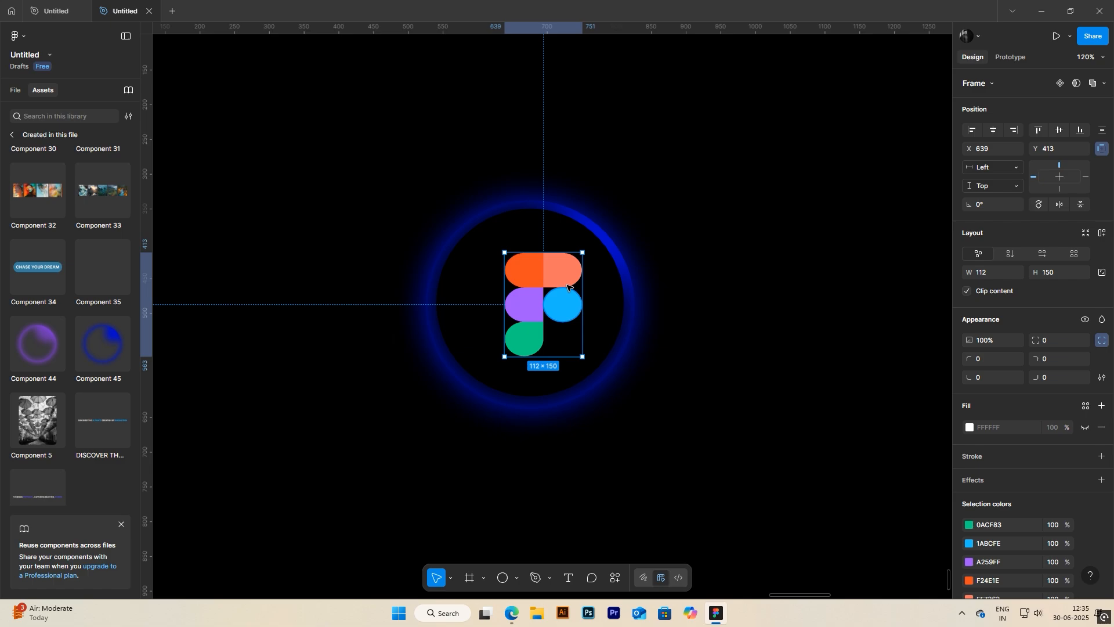
pyautogui.moveTo(568, 264)
pyautogui.mouseDown()
pyautogui.moveTo(545, 261)
pyautogui.moveTo(556, 264)
pyautogui.mouseUp()
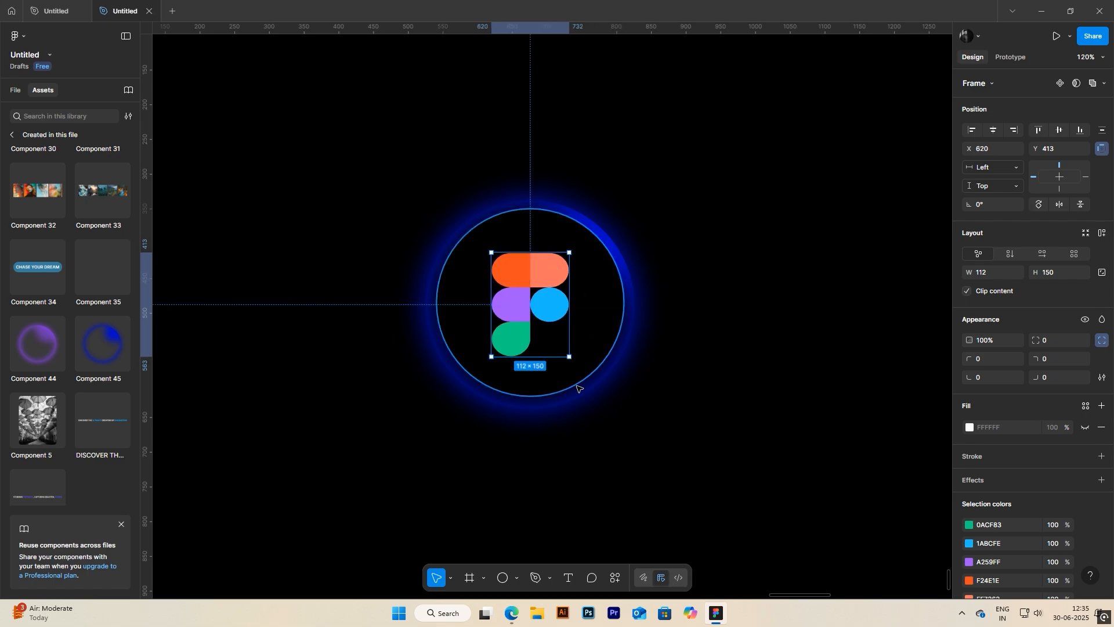
pyautogui.click(712, 385)
# Step: Shrink the black circle proportionally and re-centre it behind the Figma logo inside the glowing ring
pyautogui.scroll(-4, 712, 385)
pyautogui.scroll(4, 714, 386)
pyautogui.click(565, 366)
pyautogui.scroll(3, 565, 364)
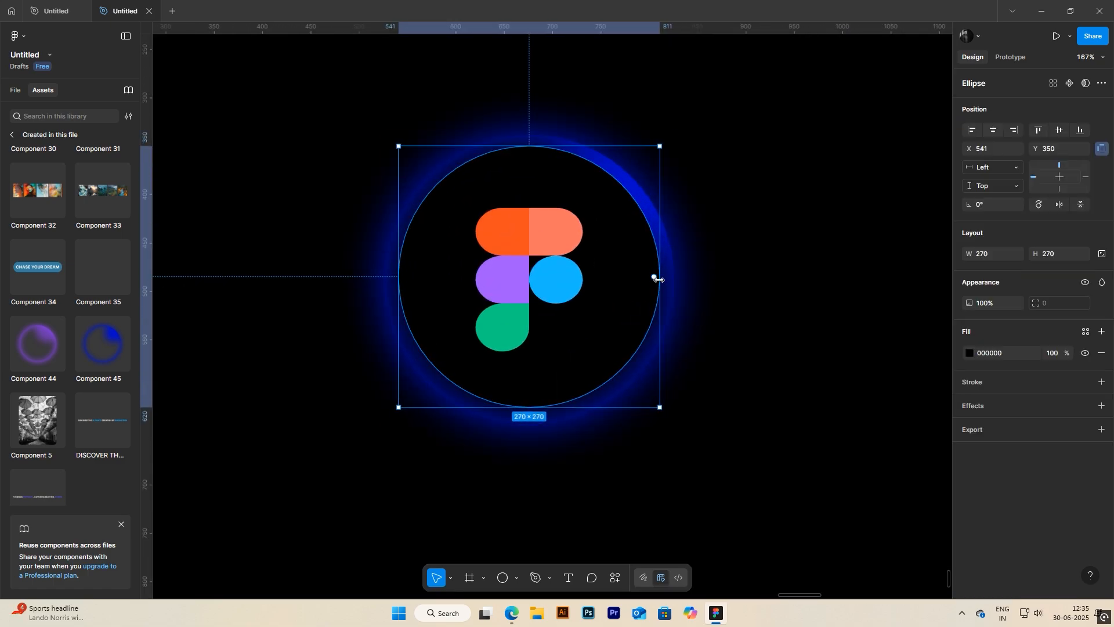
pyautogui.moveTo(655, 410); pyautogui.dragTo(625, 372)
pyautogui.moveTo(599, 318); pyautogui.dragTo(616, 338)
pyautogui.click(819, 388)
# Step: Play the prototype of the Desktop - 36 frame containing the finished orb and logo
pyautogui.scroll(-4, 766, 401)
pyautogui.moveTo(765, 399); pyautogui.dragTo(683, 358)
pyautogui.scroll(-2, 667, 352)
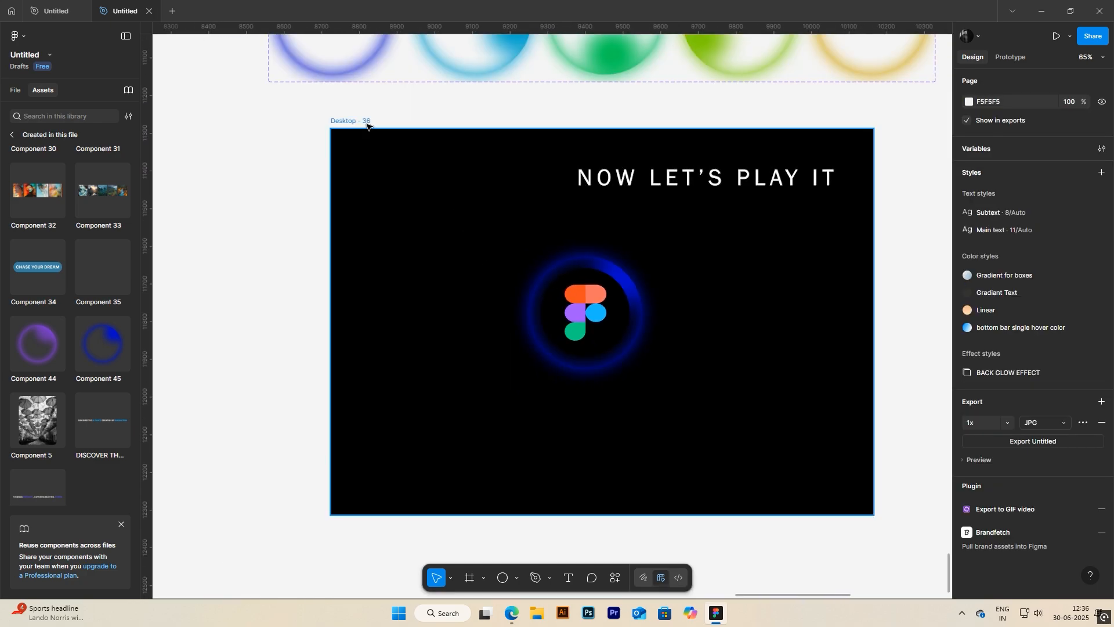
pyautogui.click(364, 122)
pyautogui.click(1056, 37)
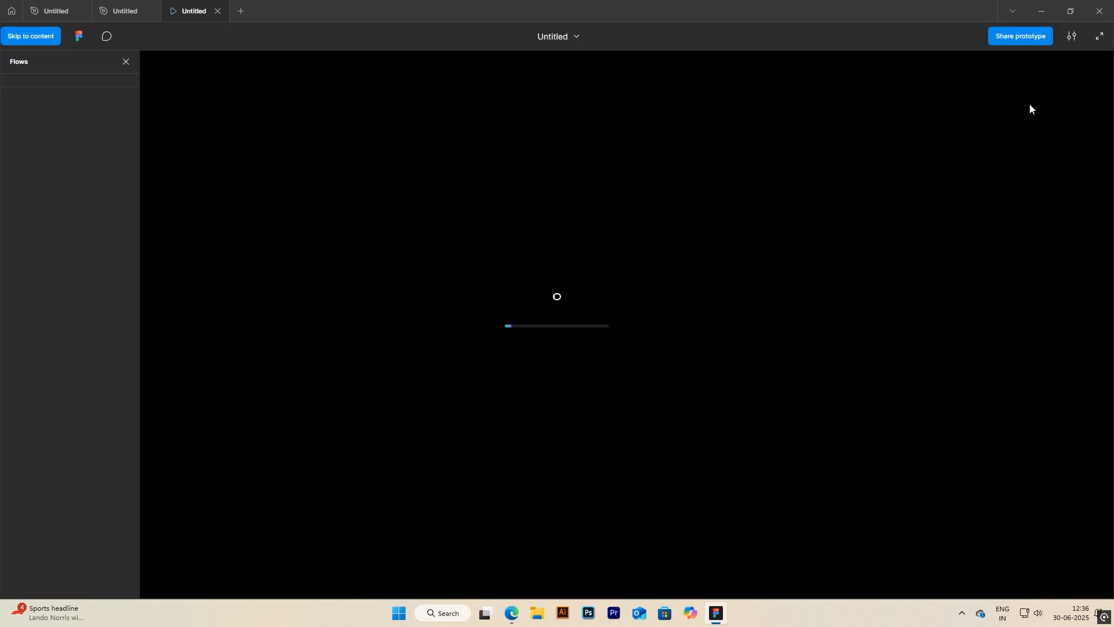